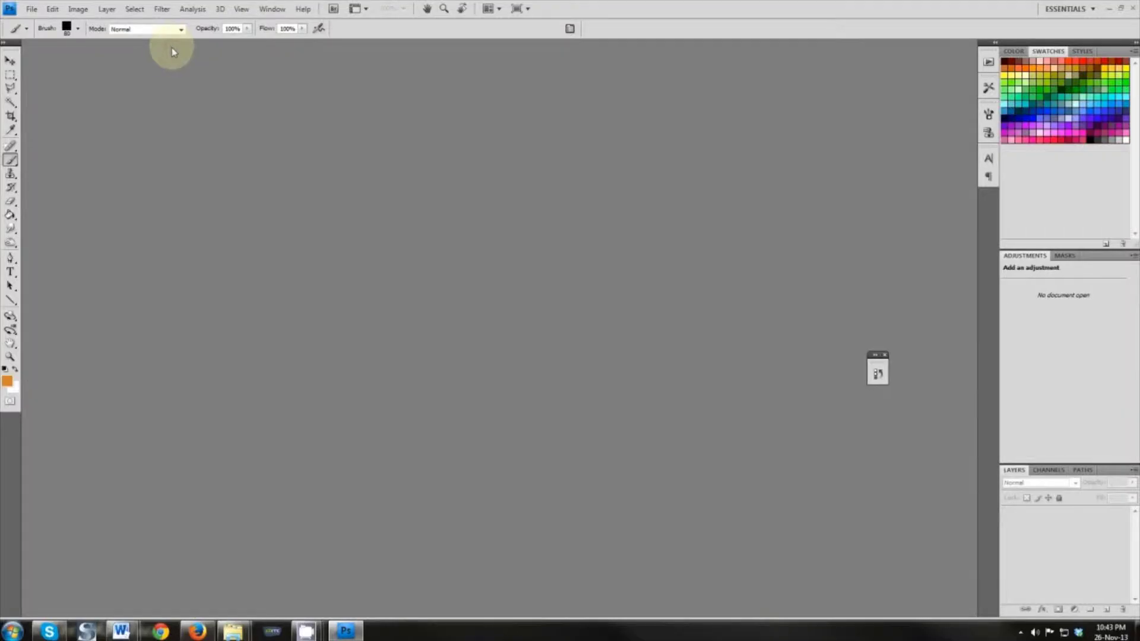
Step: Create Untitled-1 at 1920 × 1080 pixels, 8 bit, with a transparent background
{"action": "key", "text": "ctrl+n"}
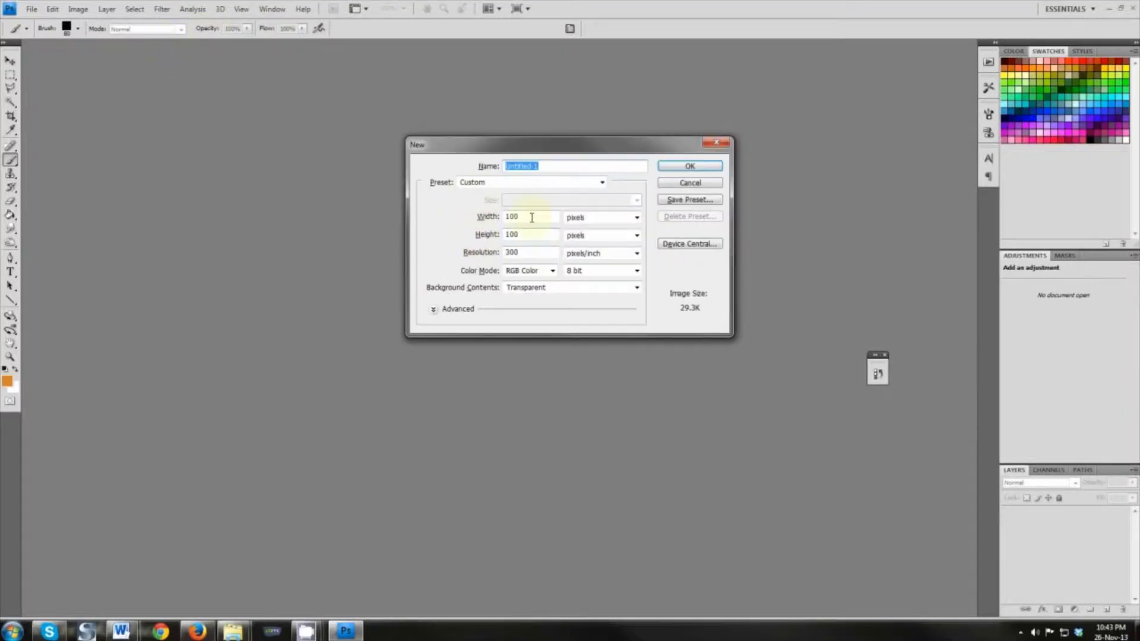
{"action": "key", "text": "Tab"}
{"action": "key", "text": "Tab"}
{"action": "type", "text": "1920"}
{"action": "key", "text": "Tab"}
{"action": "type", "text": "1080"}
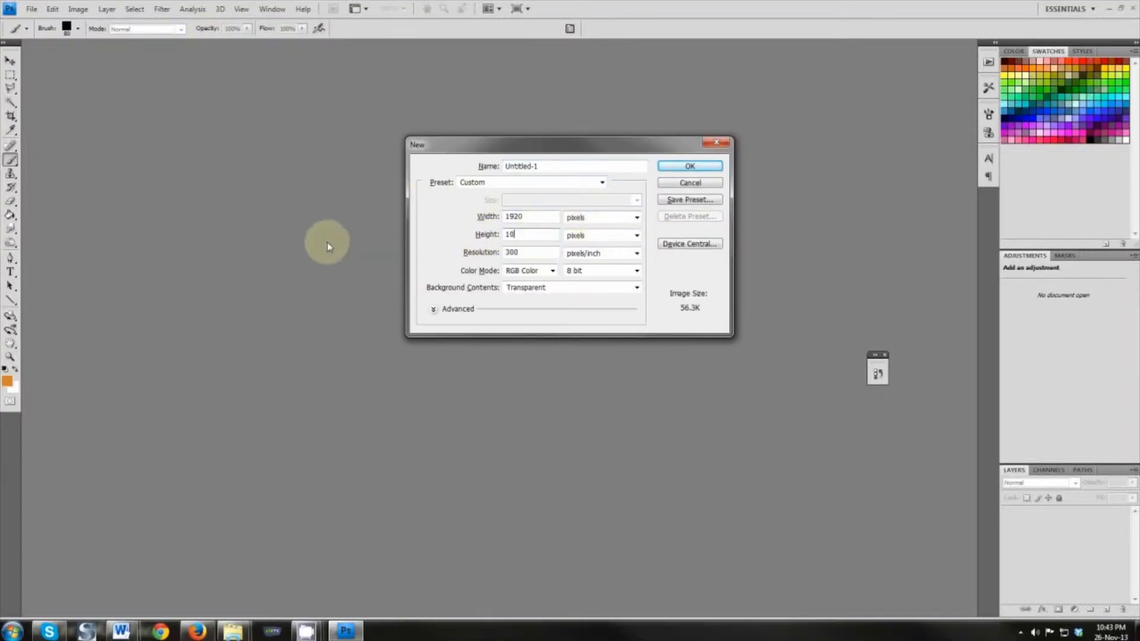
{"action": "left_click", "coordinate": [637, 271]}
{"action": "left_click", "coordinate": [593, 297]}
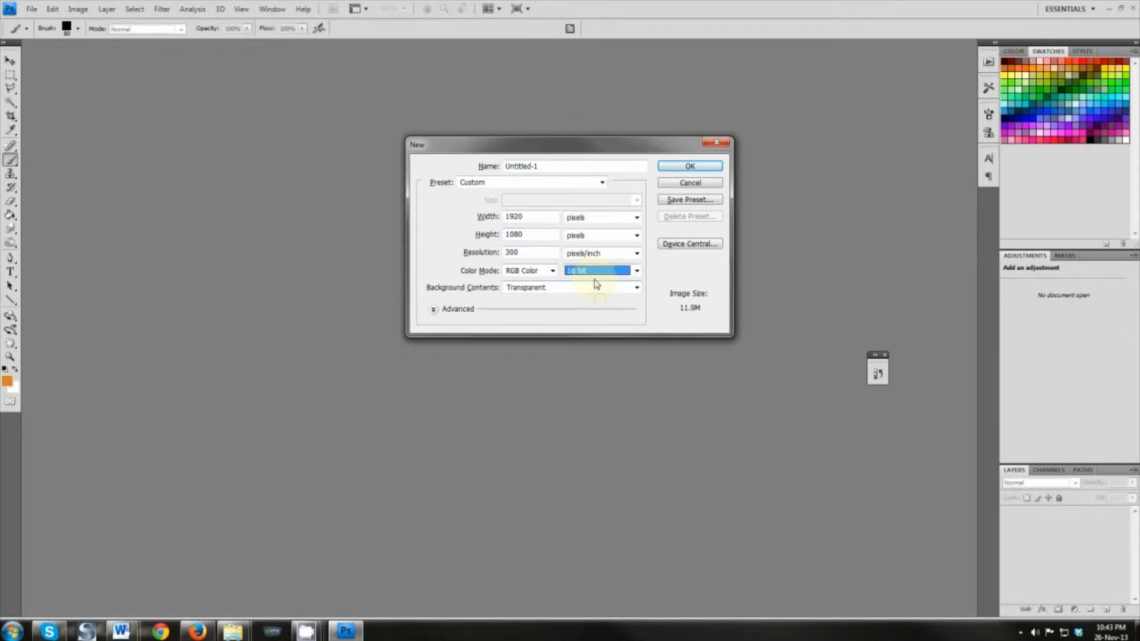
{"action": "left_click", "coordinate": [597, 271]}
{"action": "left_click", "coordinate": [588, 285]}
{"action": "left_click", "coordinate": [671, 168]}
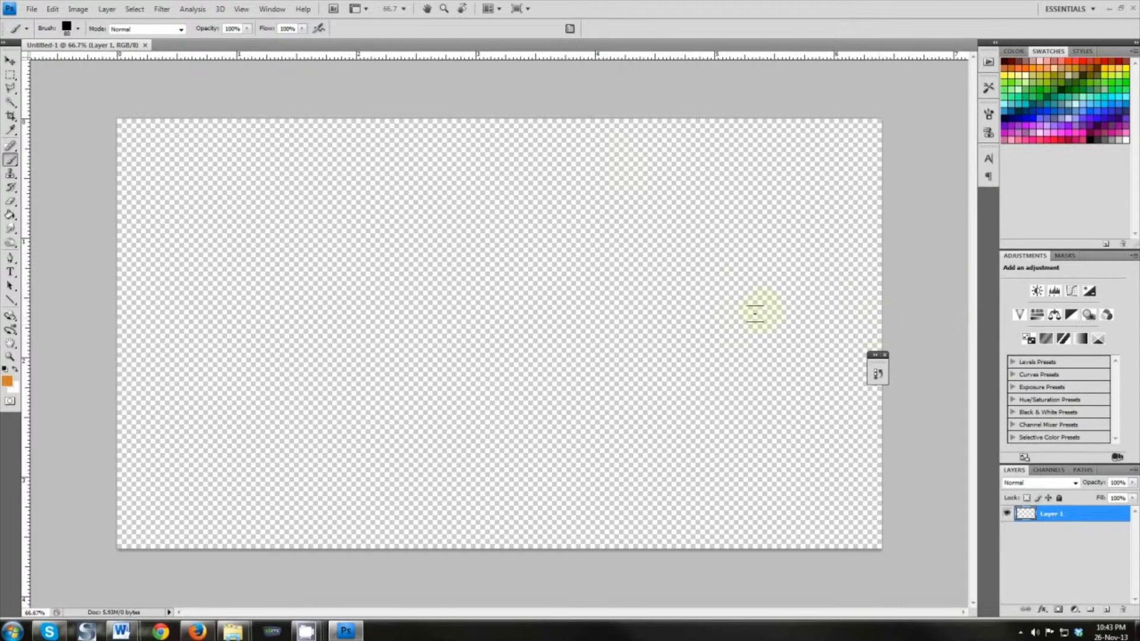
Step: Paint-bucket Layer 1 with pure black, then add an empty Layer 2 above it
{"action": "key", "text": "g"}
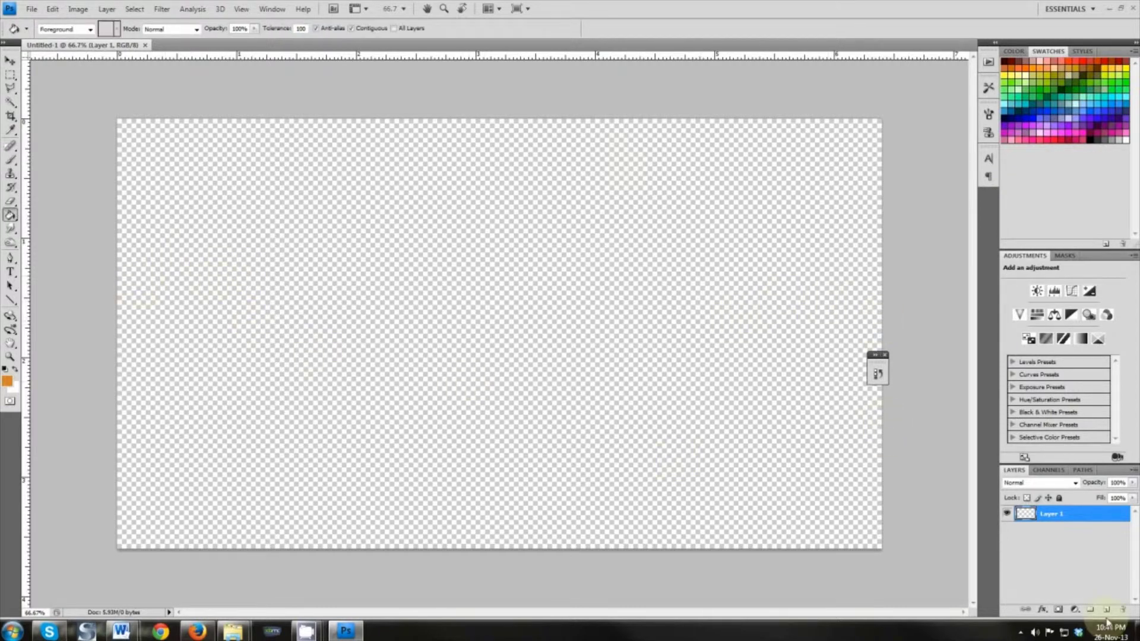
{"action": "left_click", "coordinate": [7, 381]}
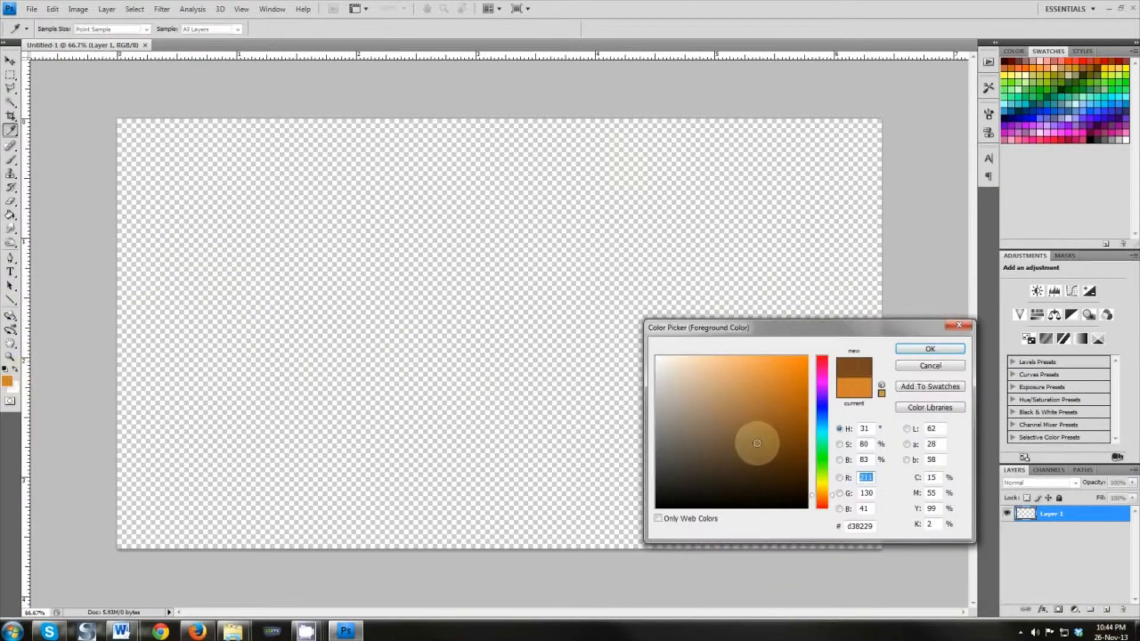
{"action": "left_click_drag", "start_coordinate": [679, 438], "coordinate": [657, 507]}
{"action": "left_click", "coordinate": [927, 354]}
{"action": "left_click", "coordinate": [471, 370]}
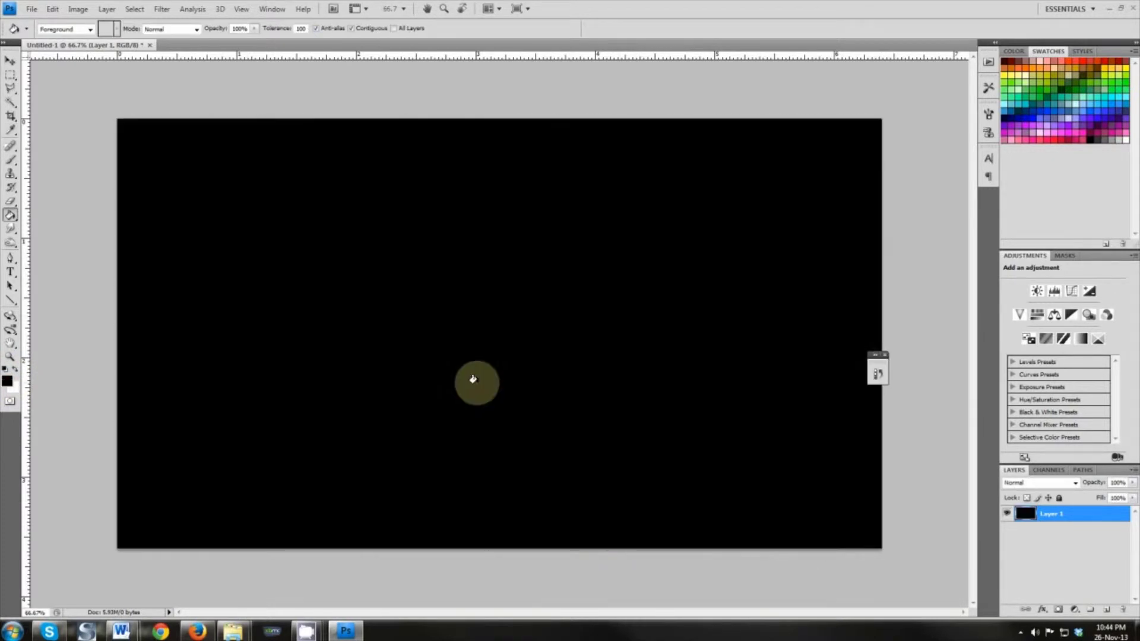
{"action": "key", "text": "v"}
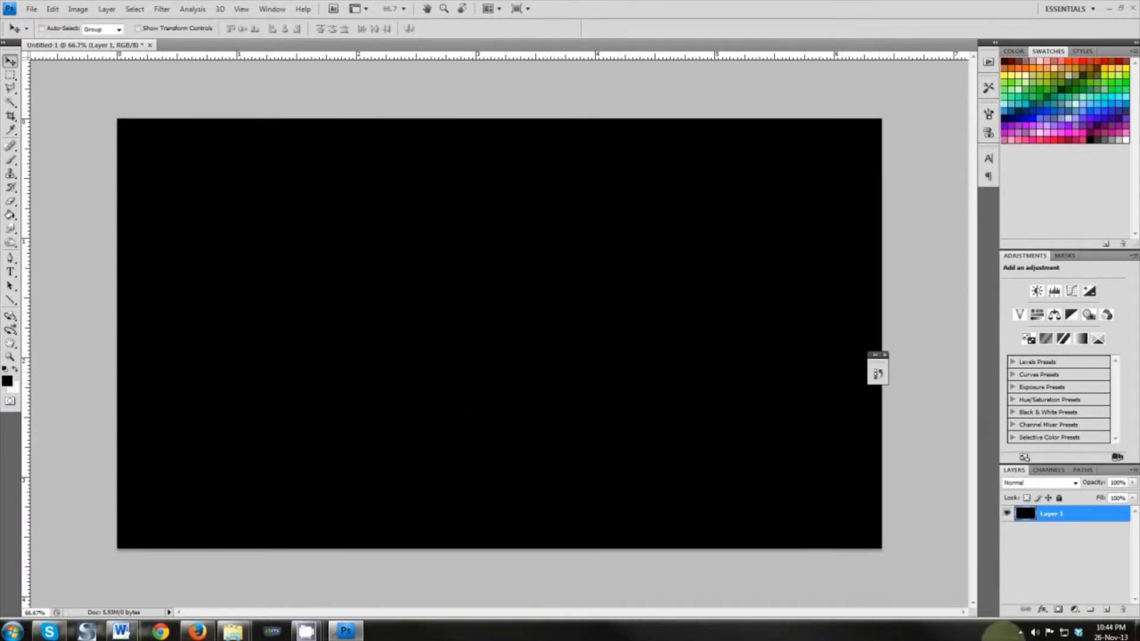
{"action": "left_click", "coordinate": [1107, 610]}
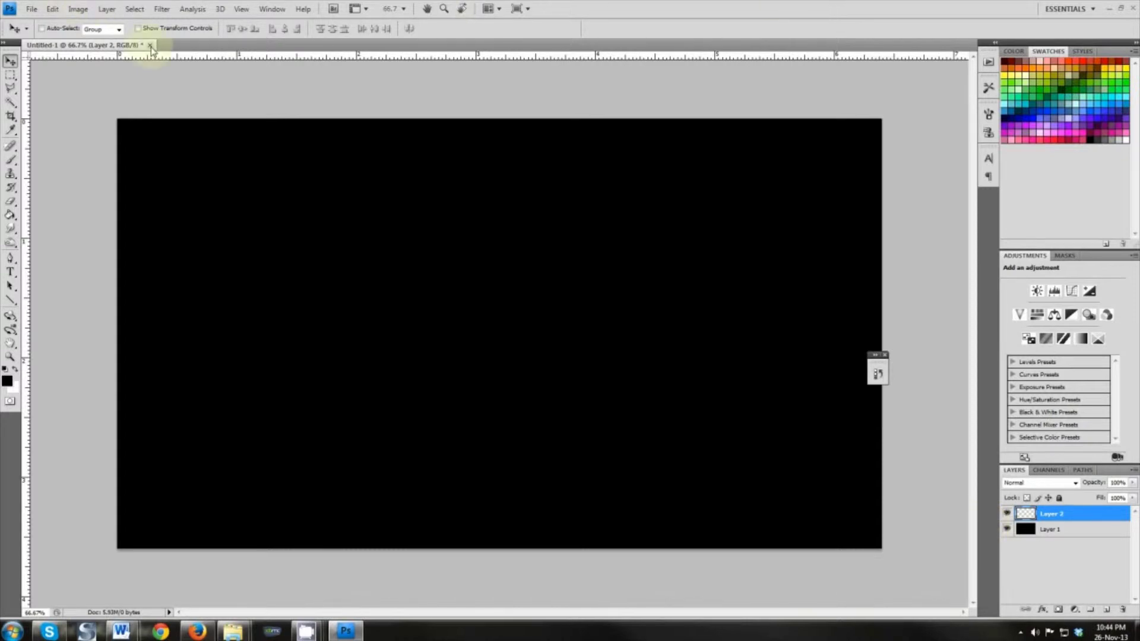
Step: Fill Layer 2 with black using the Paint Bucket
{"action": "key", "text": "g"}
{"action": "left_click", "coordinate": [438, 247]}
{"action": "key", "text": "v"}
{"action": "left_click", "coordinate": [106, 8]}
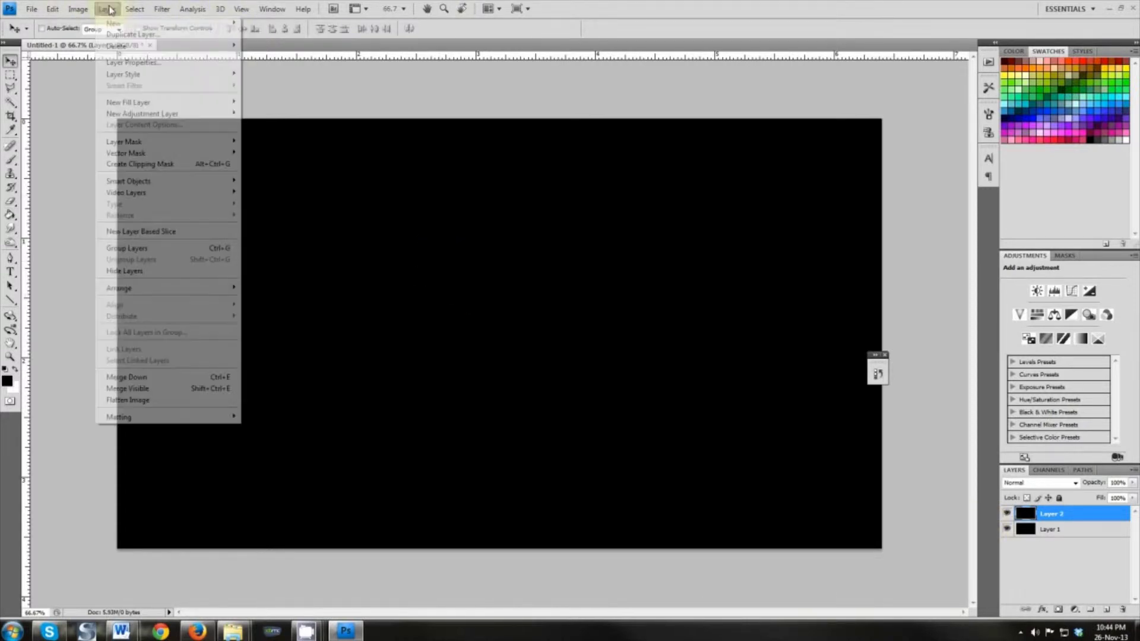
{"action": "mouse_move", "coordinate": [178, 164]}
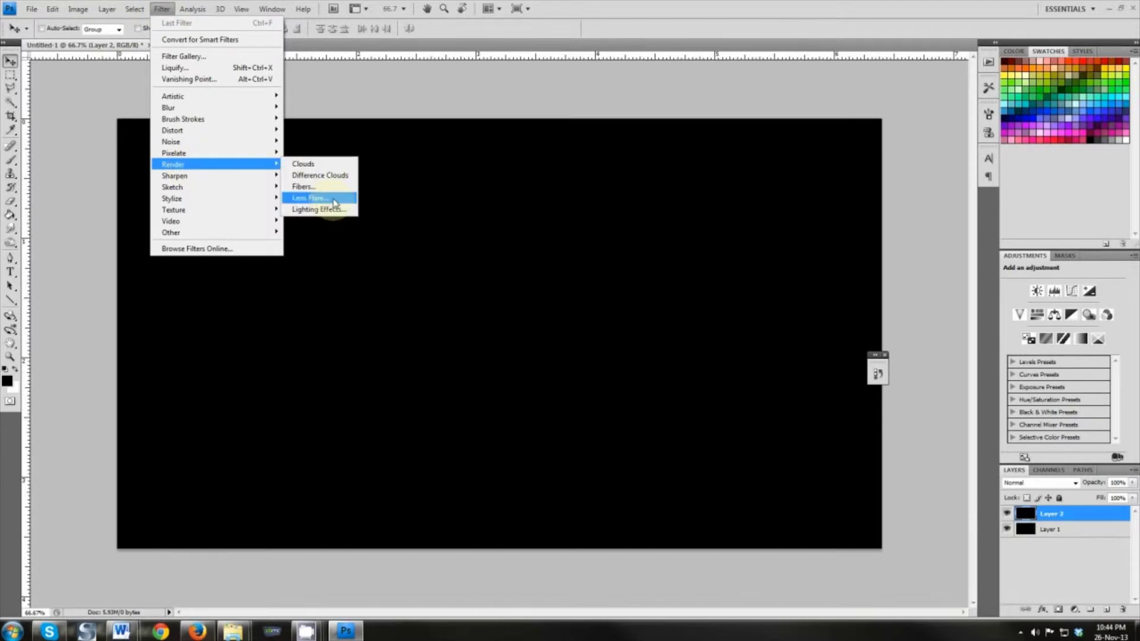
{"action": "left_click", "coordinate": [669, 94]}
Step: Render a 50-300mm Zoom lens flare onto Layer 2 via Filter > Render > Lens Flare
{"action": "left_click", "coordinate": [162, 8]}
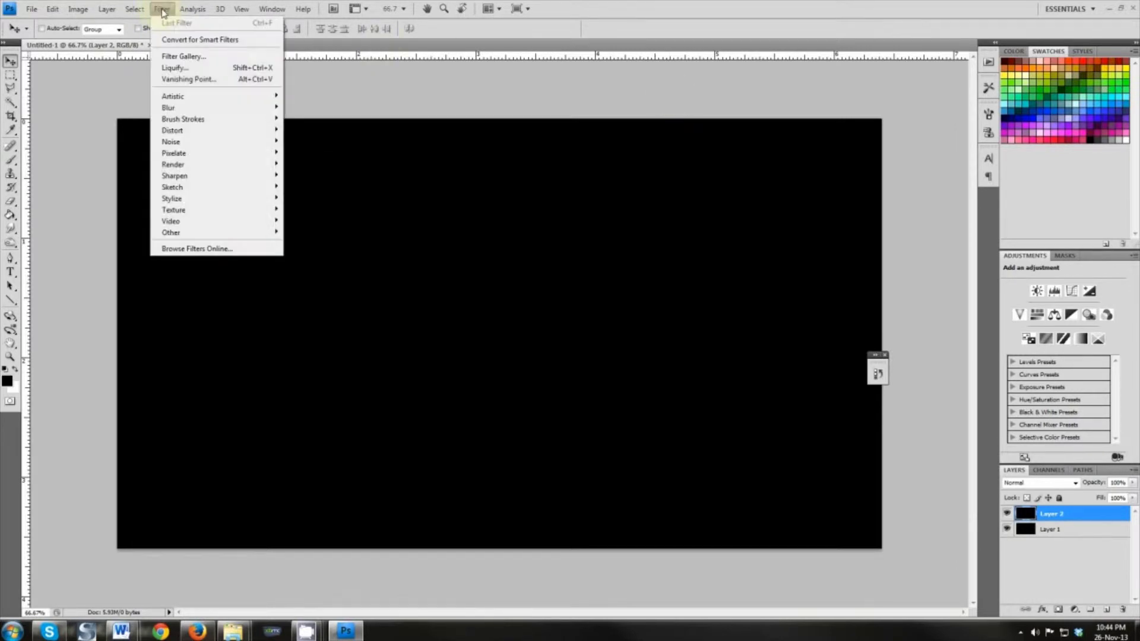
{"action": "mouse_move", "coordinate": [231, 165]}
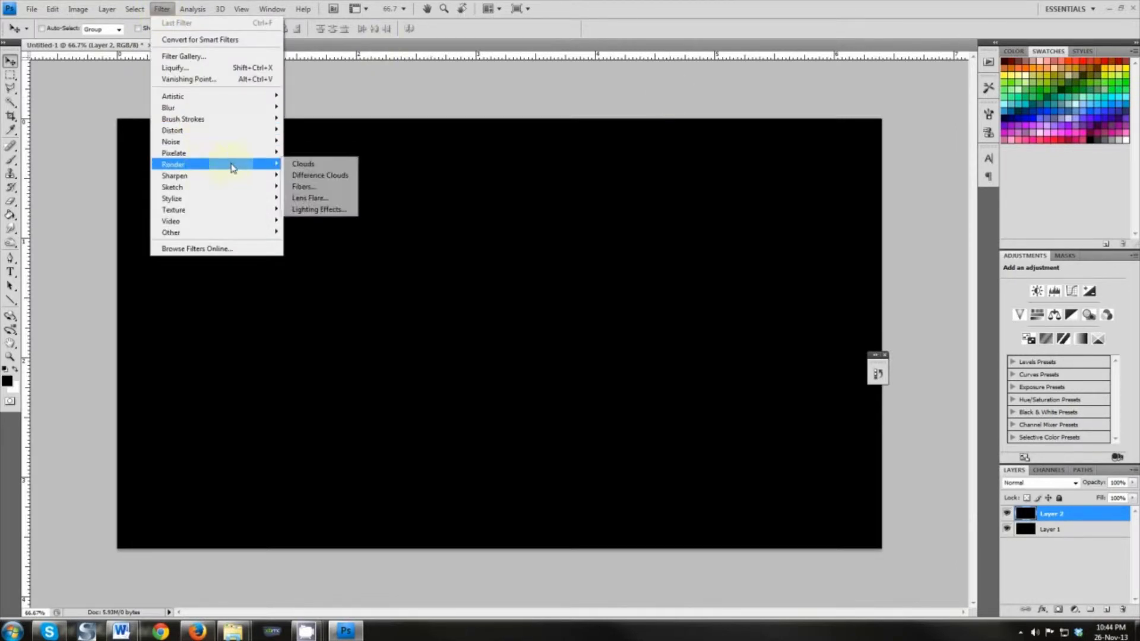
{"action": "left_click", "coordinate": [338, 203]}
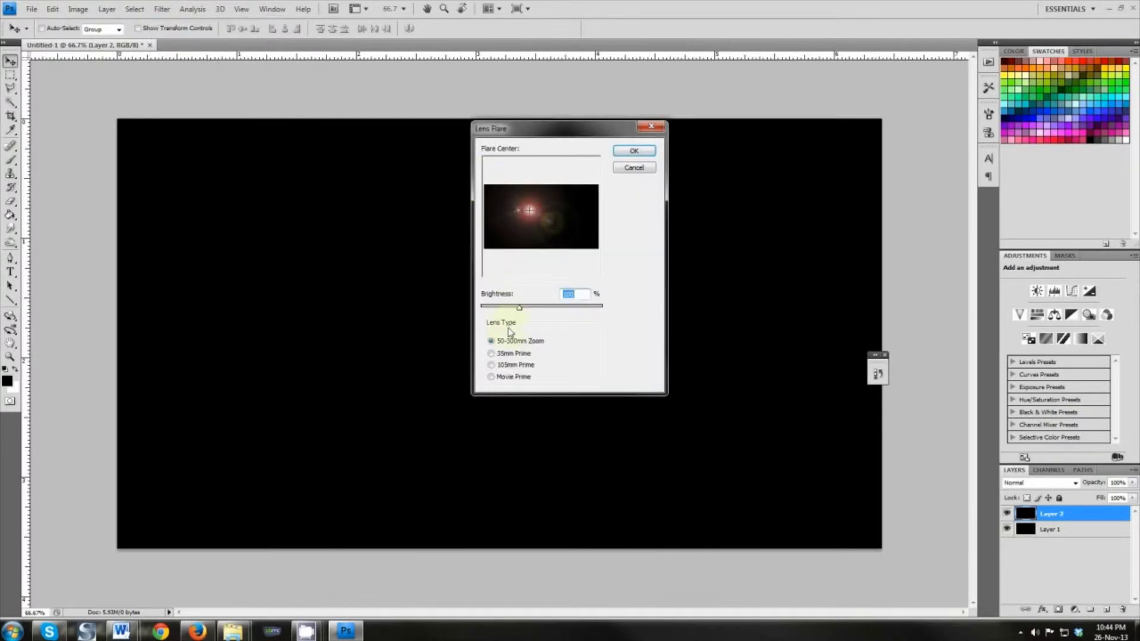
{"action": "left_click", "coordinate": [491, 353]}
{"action": "left_click", "coordinate": [490, 365]}
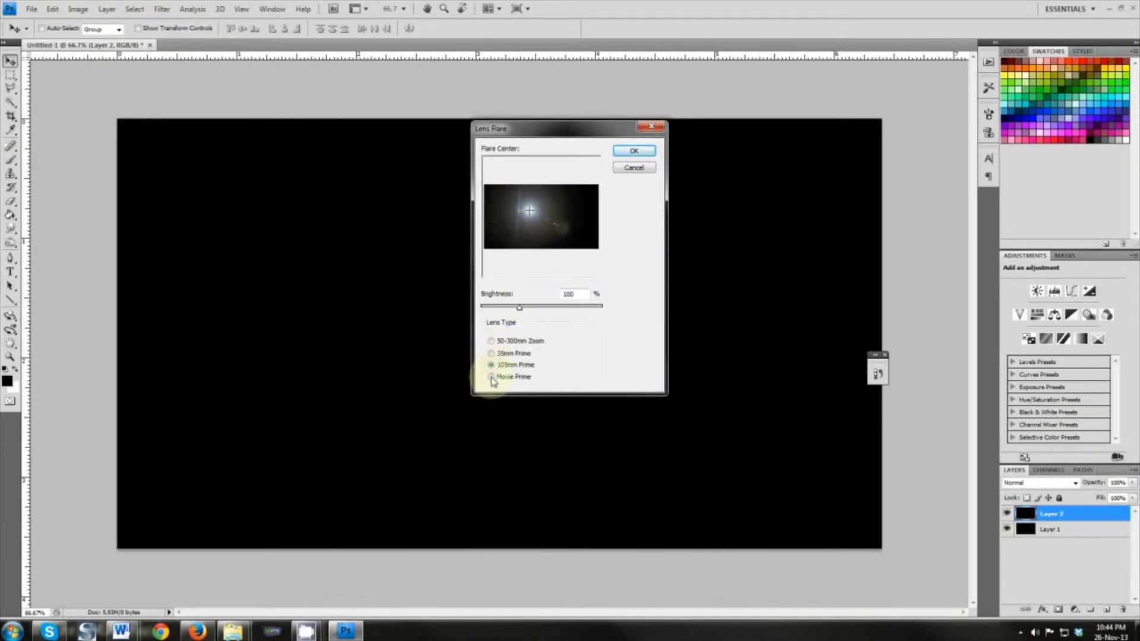
{"action": "left_click", "coordinate": [491, 378]}
{"action": "left_click", "coordinate": [491, 365]}
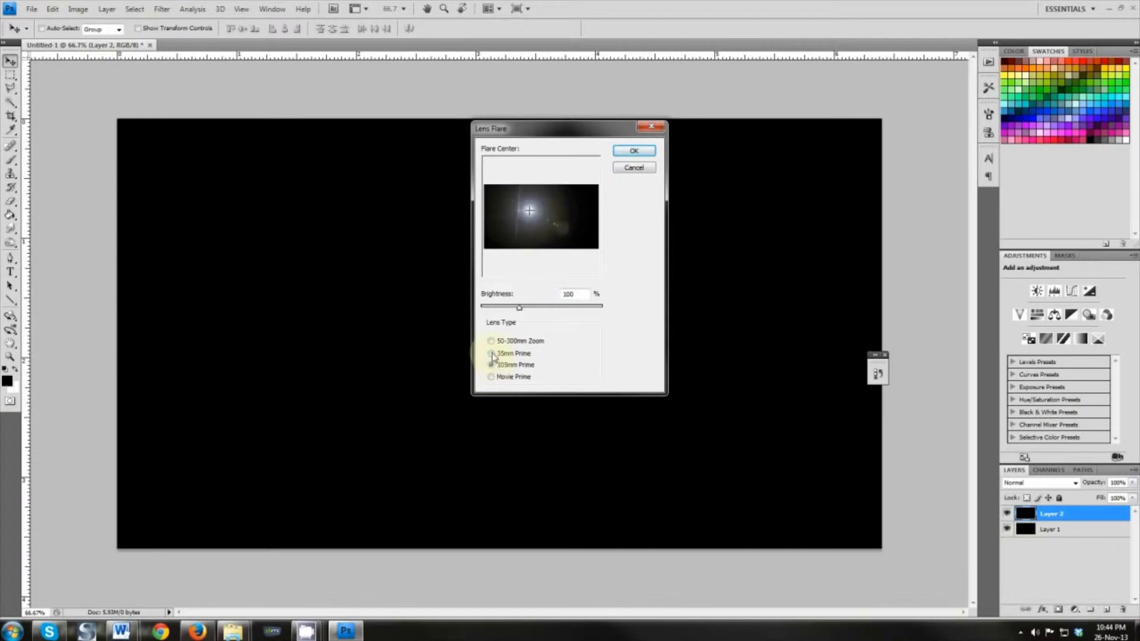
{"action": "left_click", "coordinate": [491, 342]}
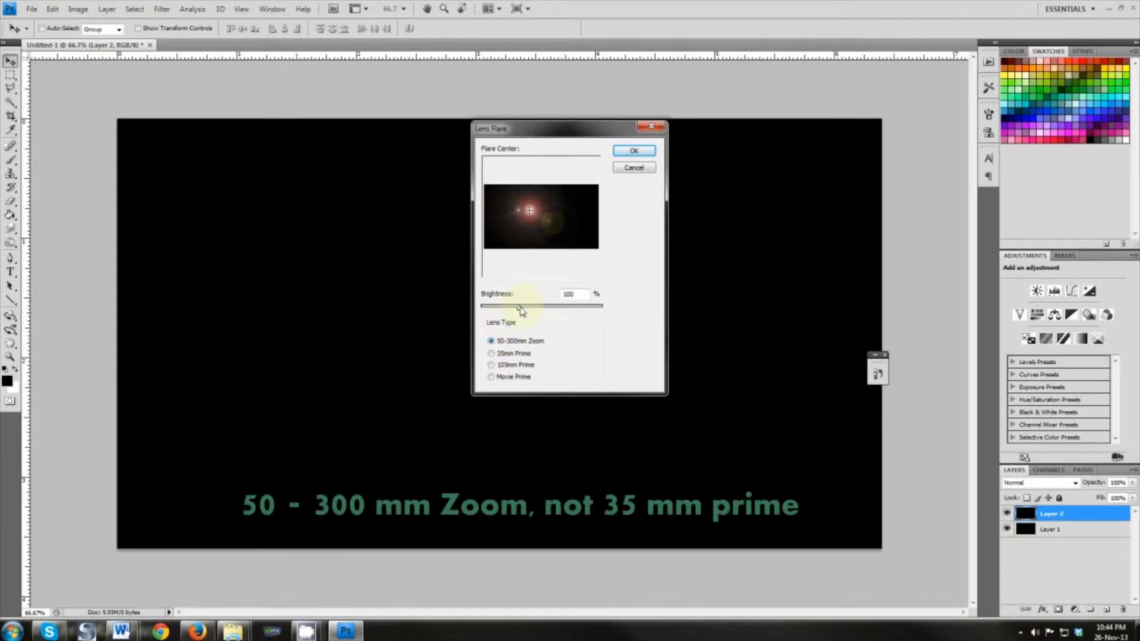
{"action": "left_click_drag", "start_coordinate": [519, 311], "coordinate": [514, 309]}
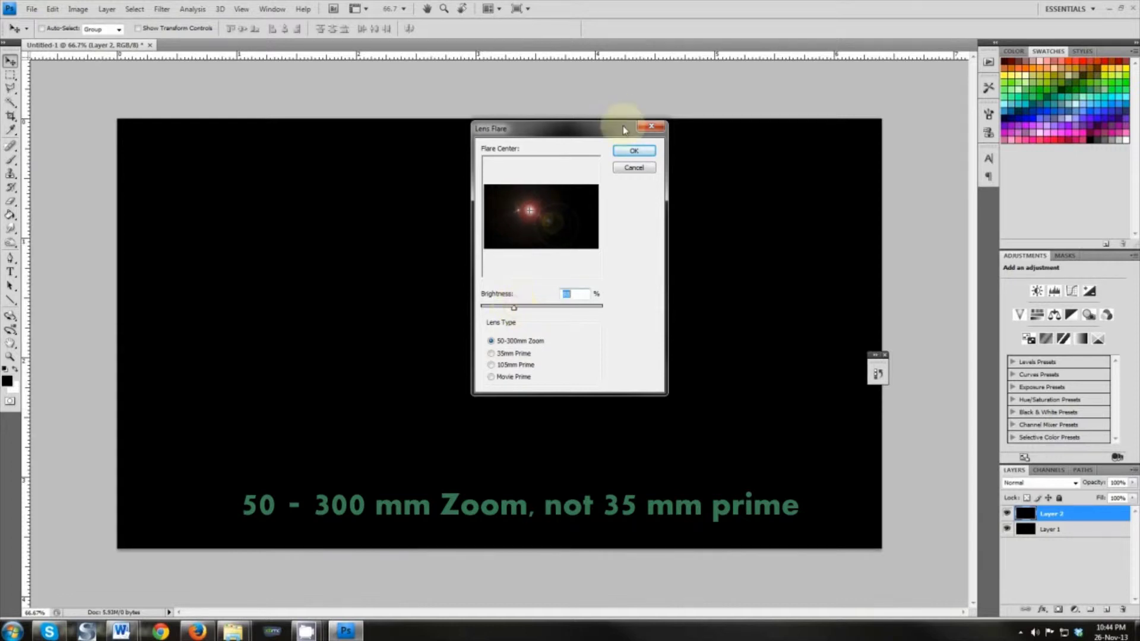
{"action": "type", "text": "75"}
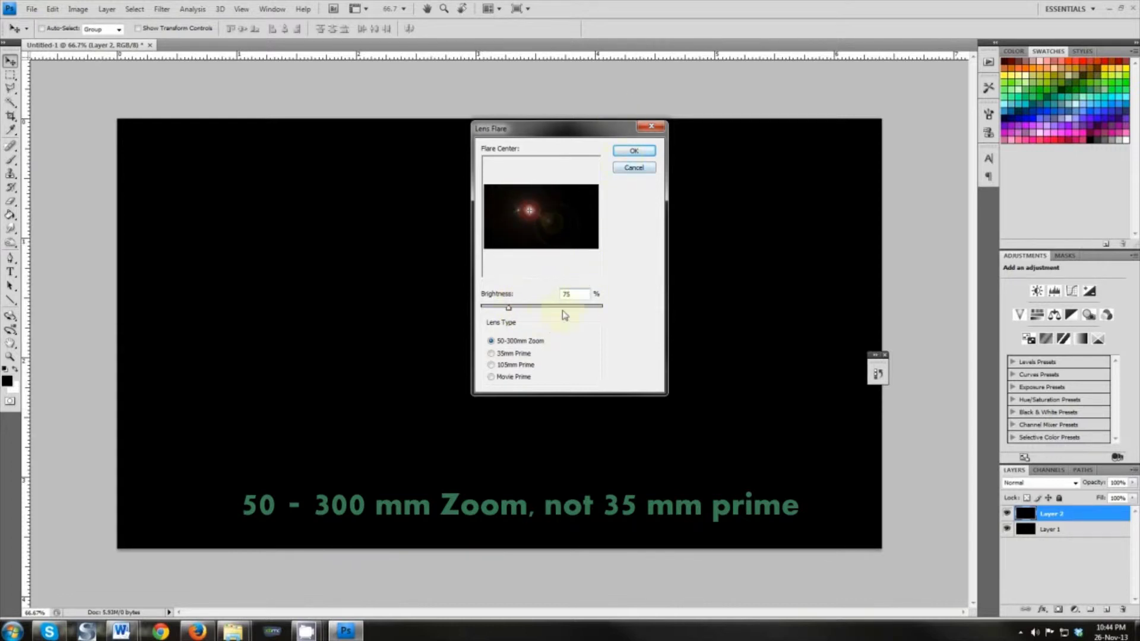
{"action": "type", "text": "130"}
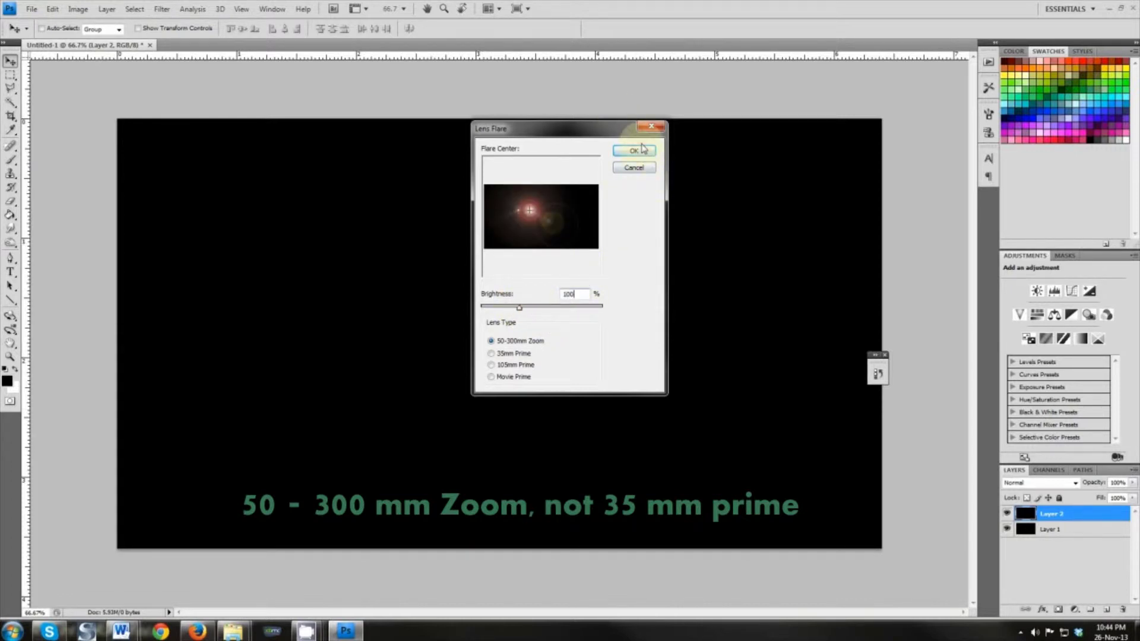
{"action": "left_click", "coordinate": [635, 151]}
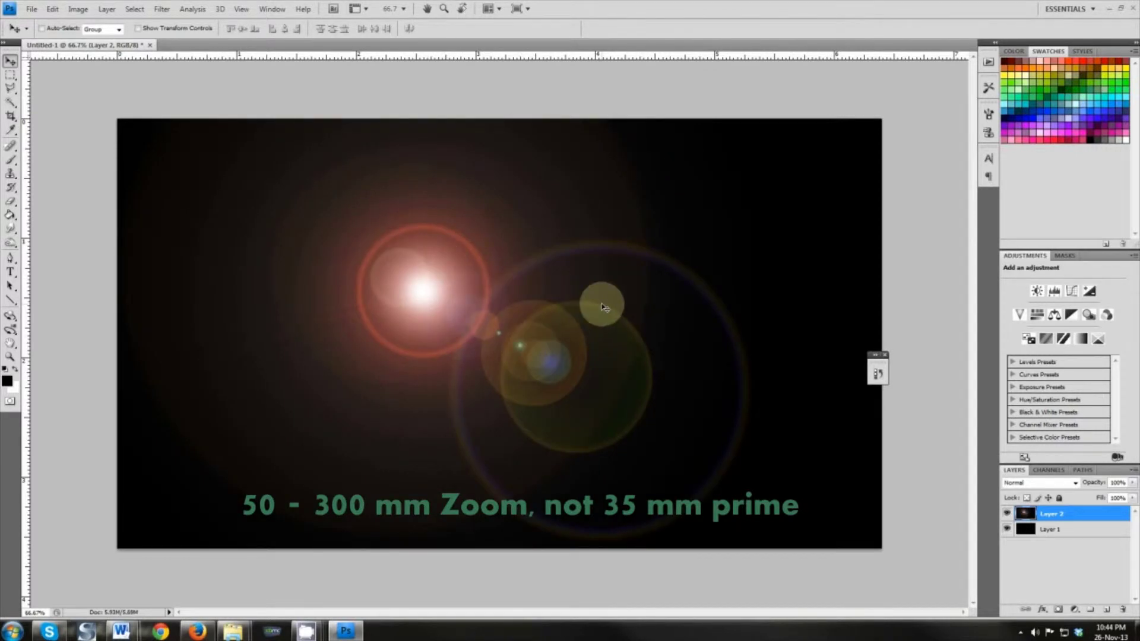
Step: Undo the flare and re-render a 70% brightness 50–300 mm Zoom flare on Layer 2
{"action": "key", "text": "ctrl+z"}
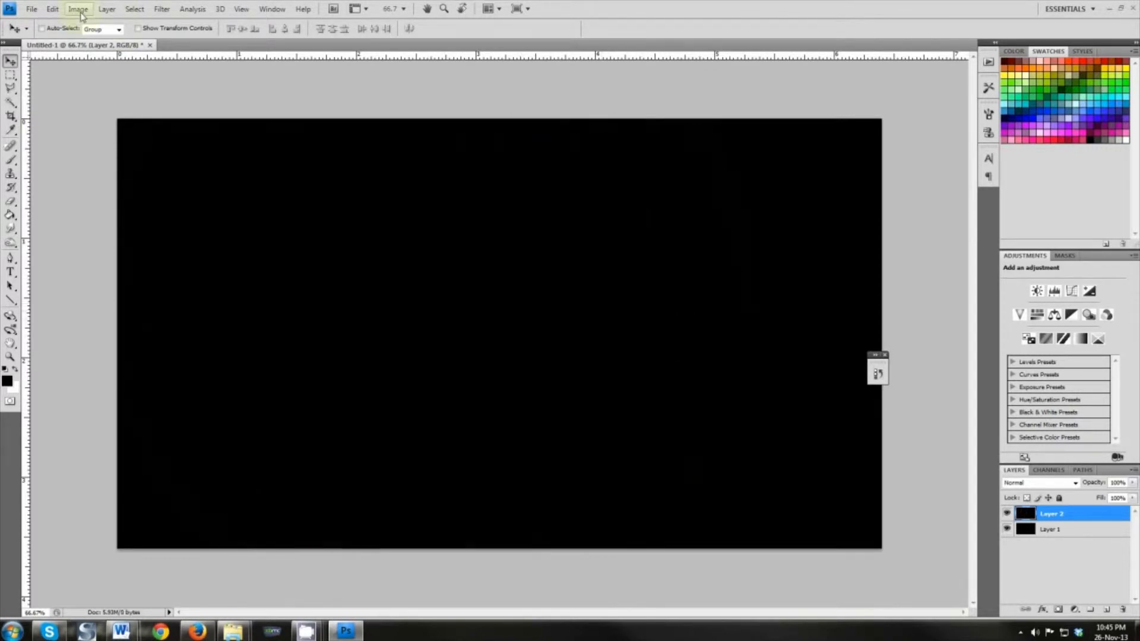
{"action": "left_click", "coordinate": [161, 9]}
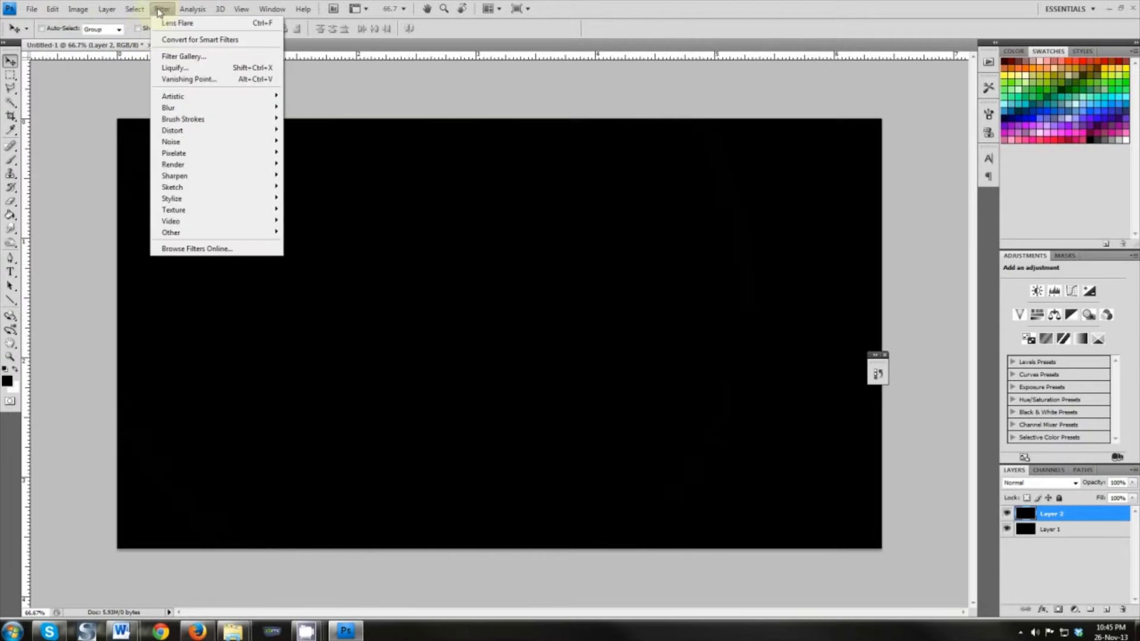
{"action": "mouse_move", "coordinate": [217, 164]}
{"action": "left_click", "coordinate": [337, 203]}
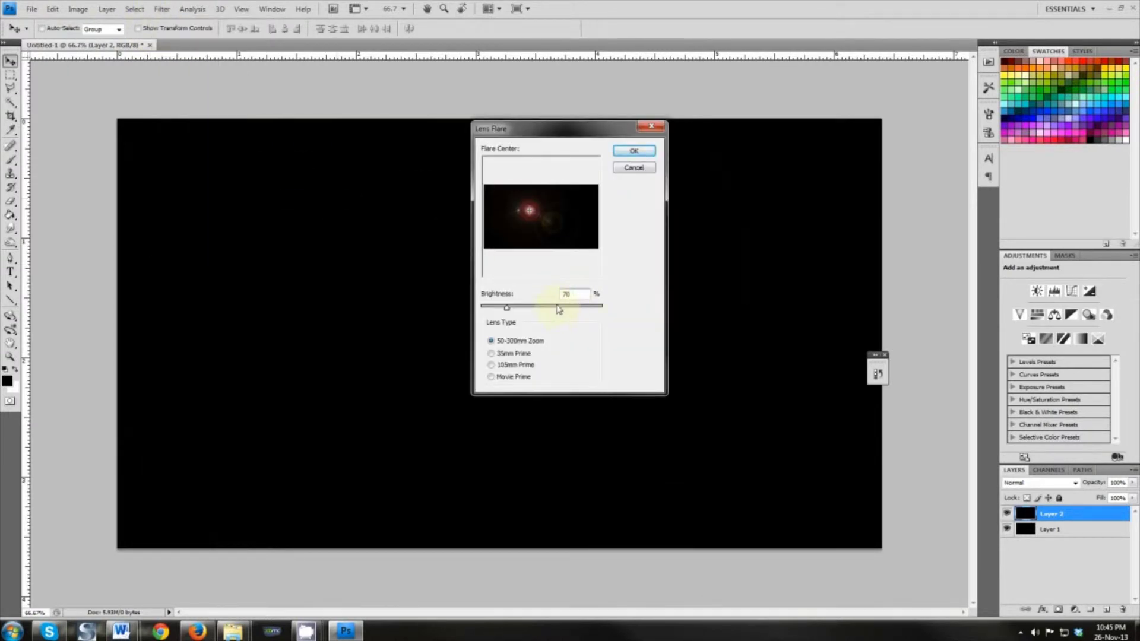
{"action": "left_click", "coordinate": [634, 151]}
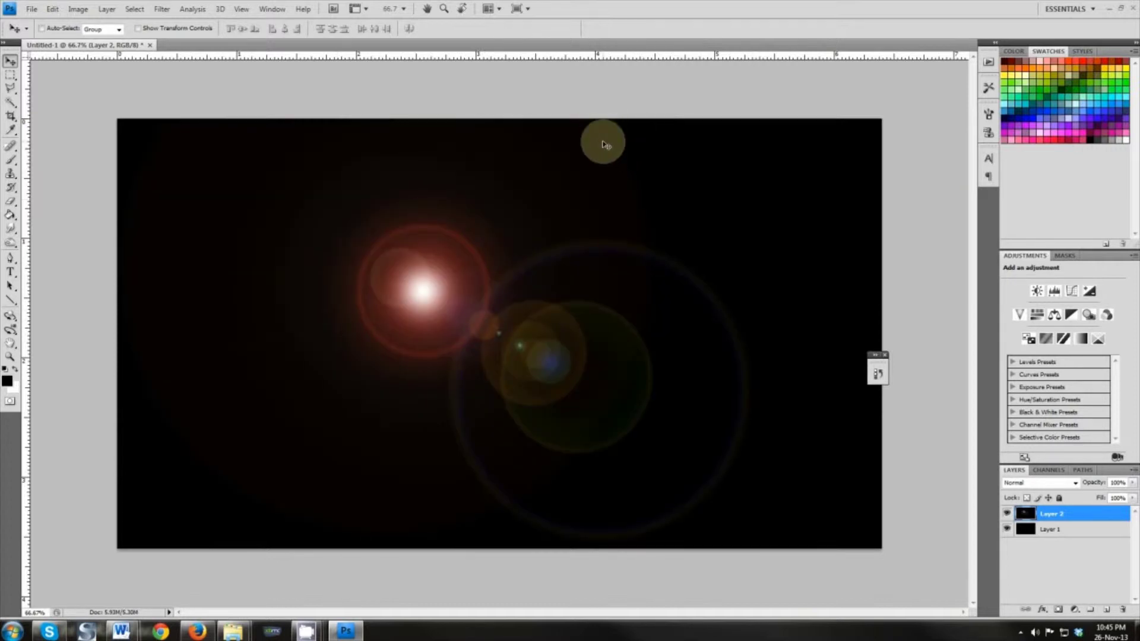
Step: Set Layer 2 to Screen blend mode and shift the flare right and down
{"action": "left_click", "coordinate": [1076, 483]}
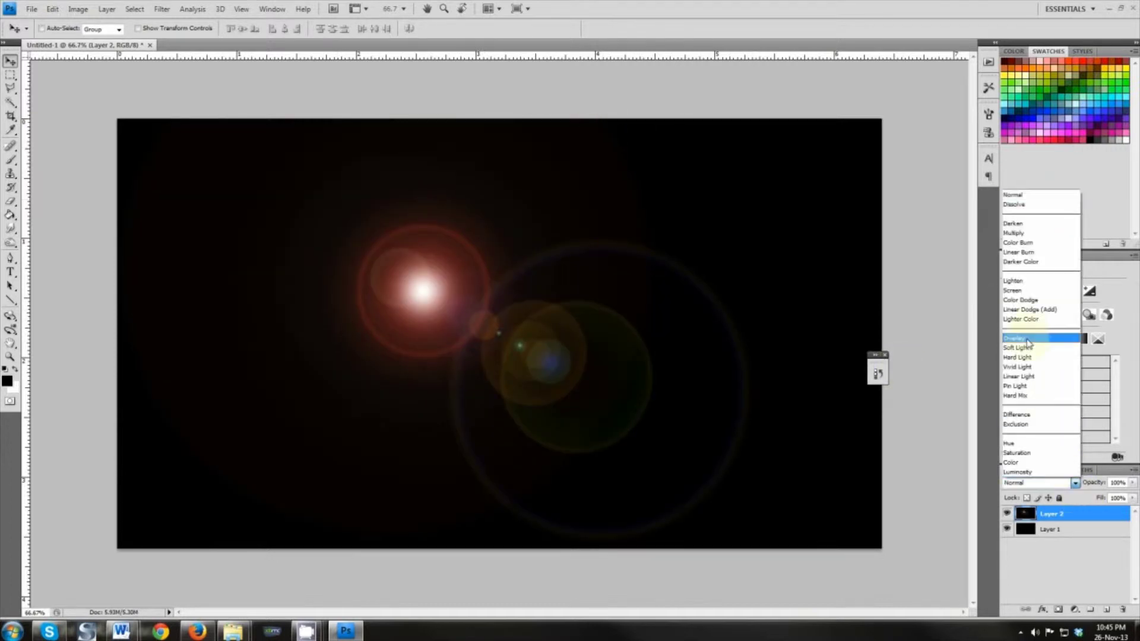
{"action": "left_click", "coordinate": [1013, 291]}
{"action": "mouse_move", "coordinate": [445, 305]}
{"action": "left_mouse_down"}
{"action": "mouse_move", "coordinate": [520, 326]}
{"action": "mouse_move", "coordinate": [509, 323]}
{"action": "left_mouse_up"}
Step: Select the Brush tool and pick the 850 px light-streak brush preset
{"action": "key", "text": "b"}
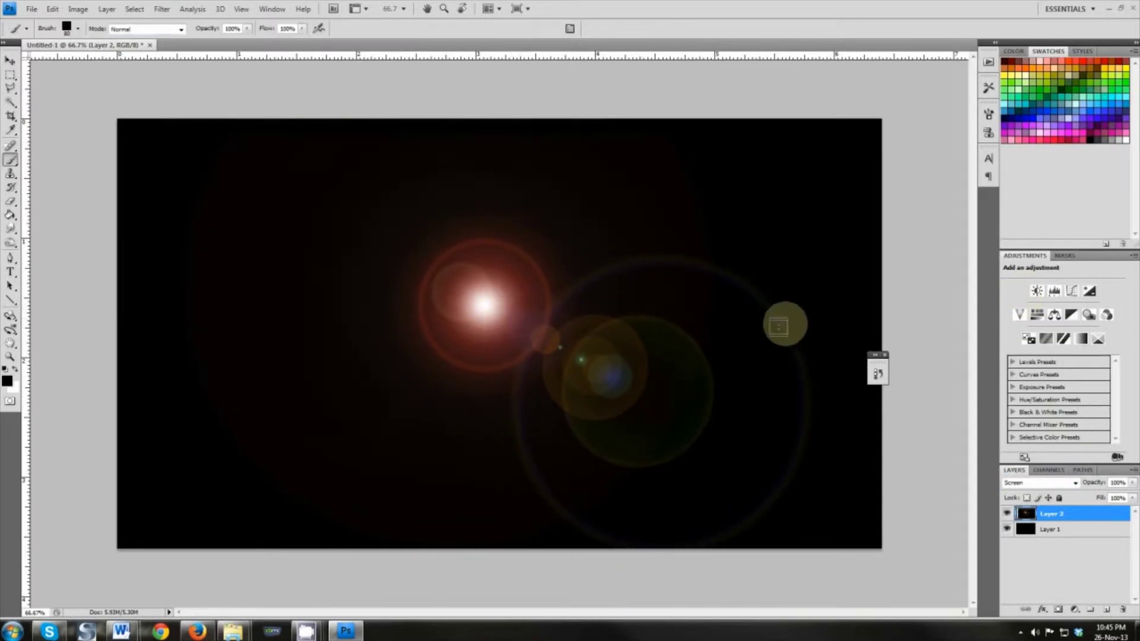
{"action": "left_click", "coordinate": [989, 88]}
{"action": "left_click", "coordinate": [989, 87]}
{"action": "left_click", "coordinate": [989, 88]}
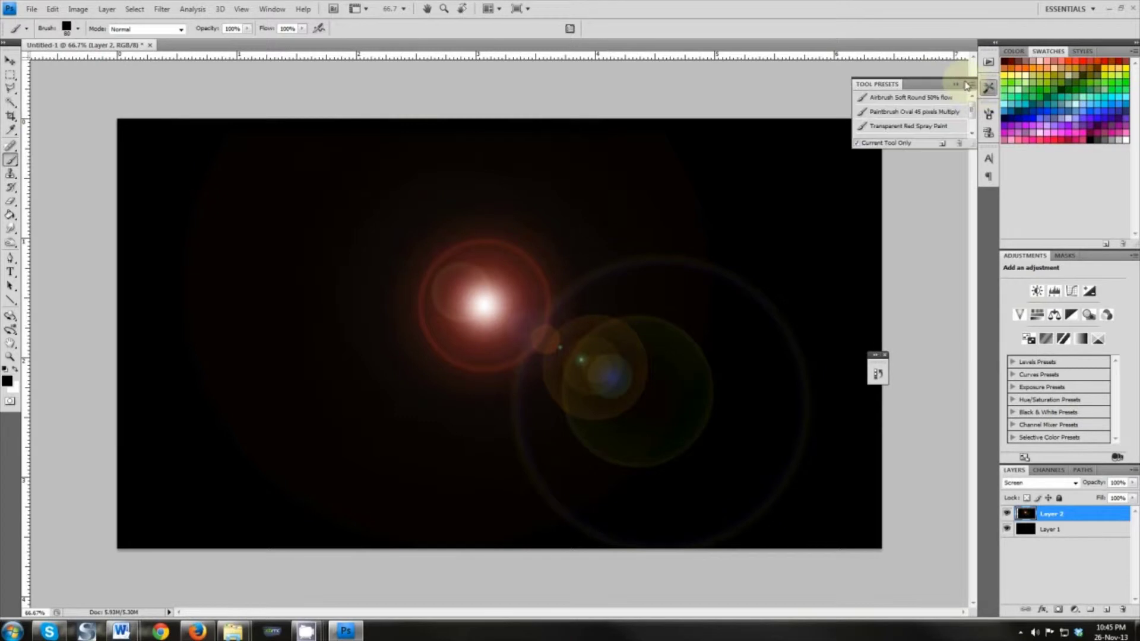
{"action": "left_click", "coordinate": [989, 114]}
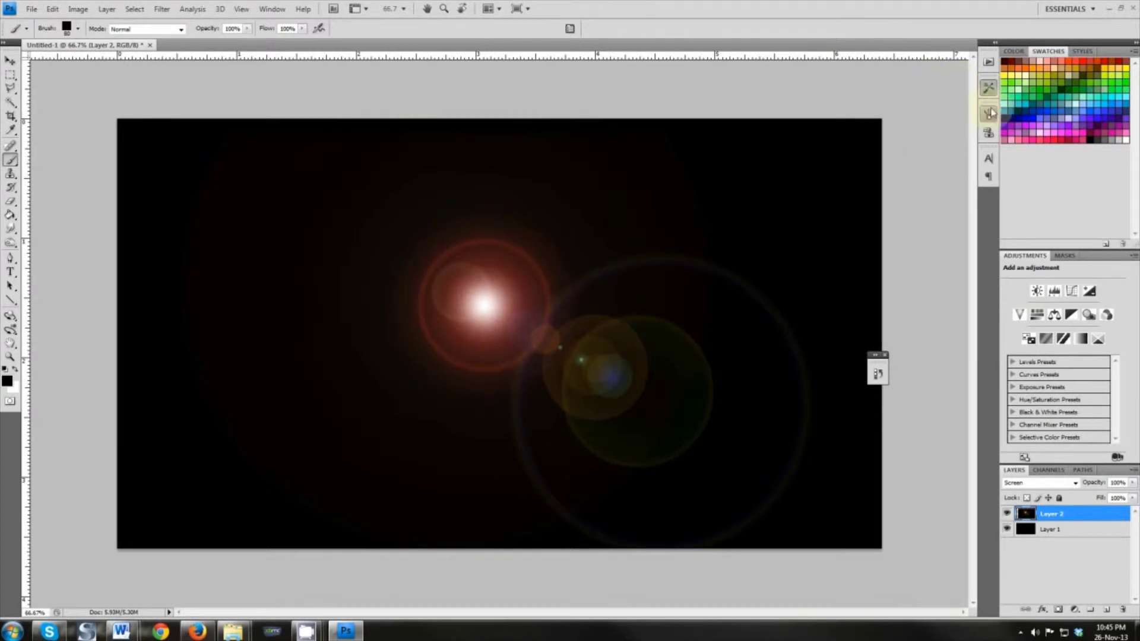
{"action": "left_click", "coordinate": [955, 110]}
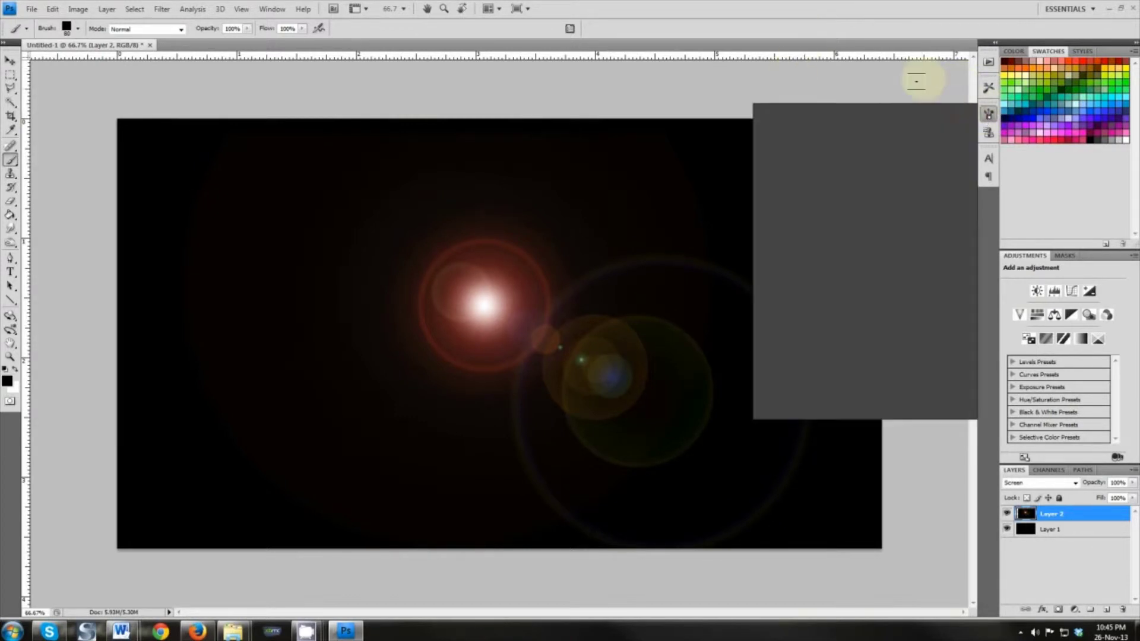
{"action": "left_click", "coordinate": [989, 114]}
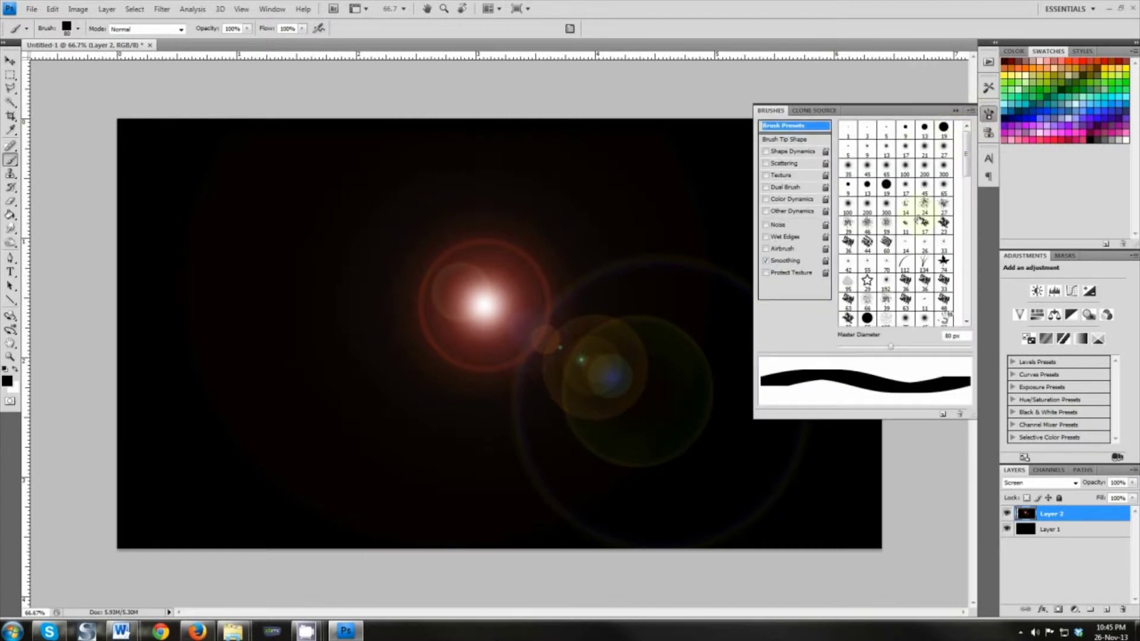
{"action": "scroll", "coordinate": [902, 277], "scroll_direction": "down", "scroll_amount": 3}
{"action": "scroll", "coordinate": [903, 270], "scroll_direction": "down", "scroll_amount": 4}
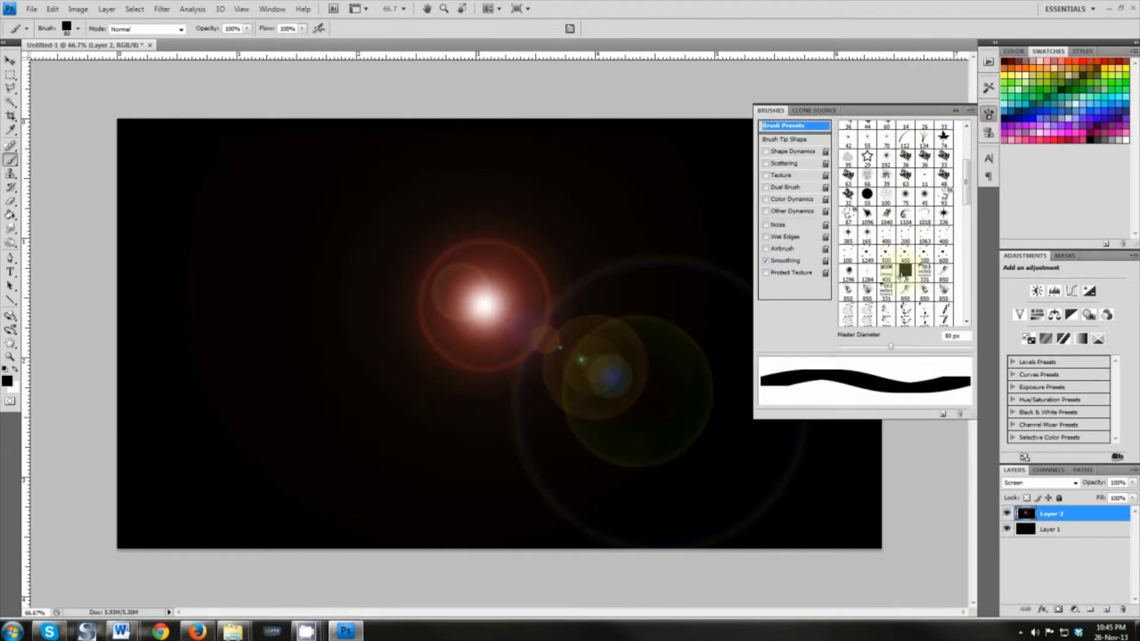
{"action": "left_click", "coordinate": [944, 262]}
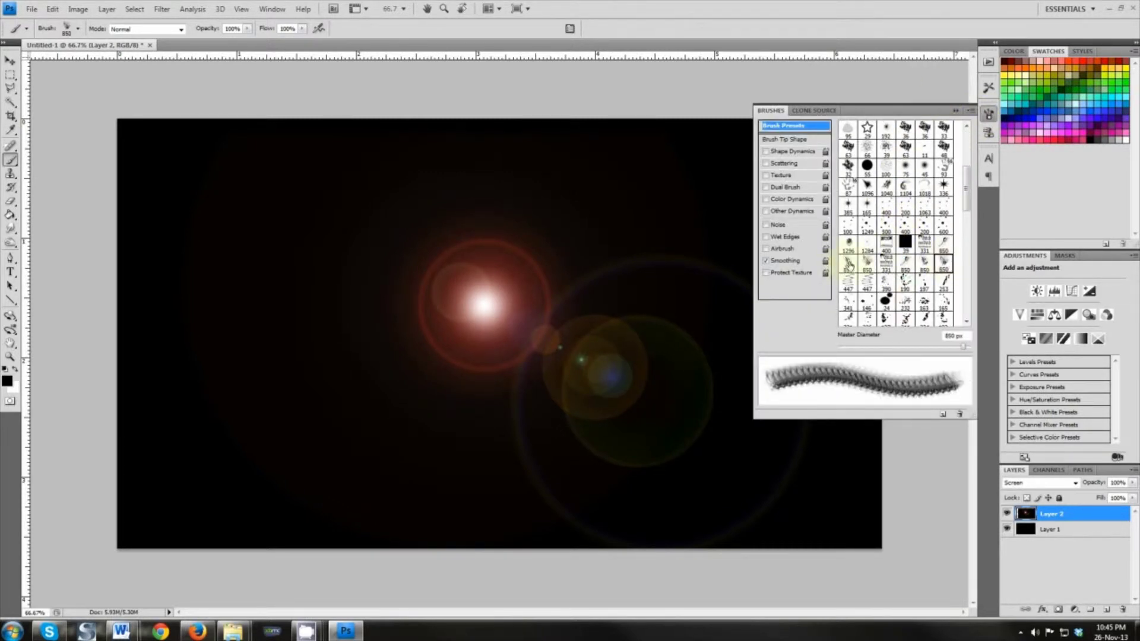
{"action": "left_click", "coordinate": [886, 264]}
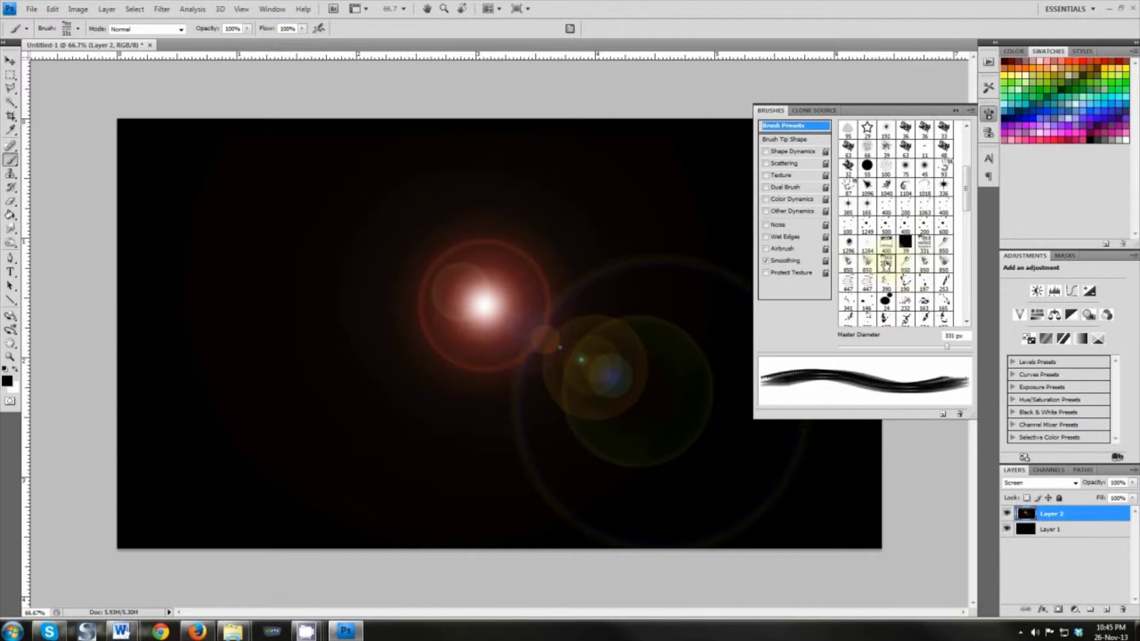
{"action": "left_click", "coordinate": [870, 268]}
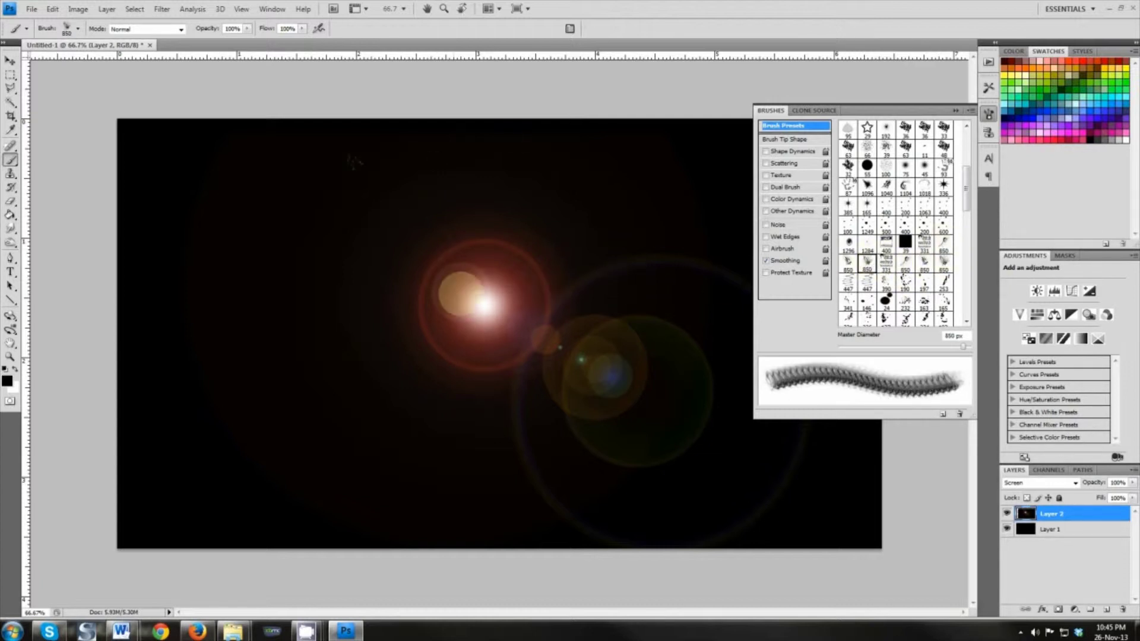
Step: Tilt the brush tip to 38°, make white the foreground colour, and add new Layer 3
{"action": "left_click", "coordinate": [785, 139]}
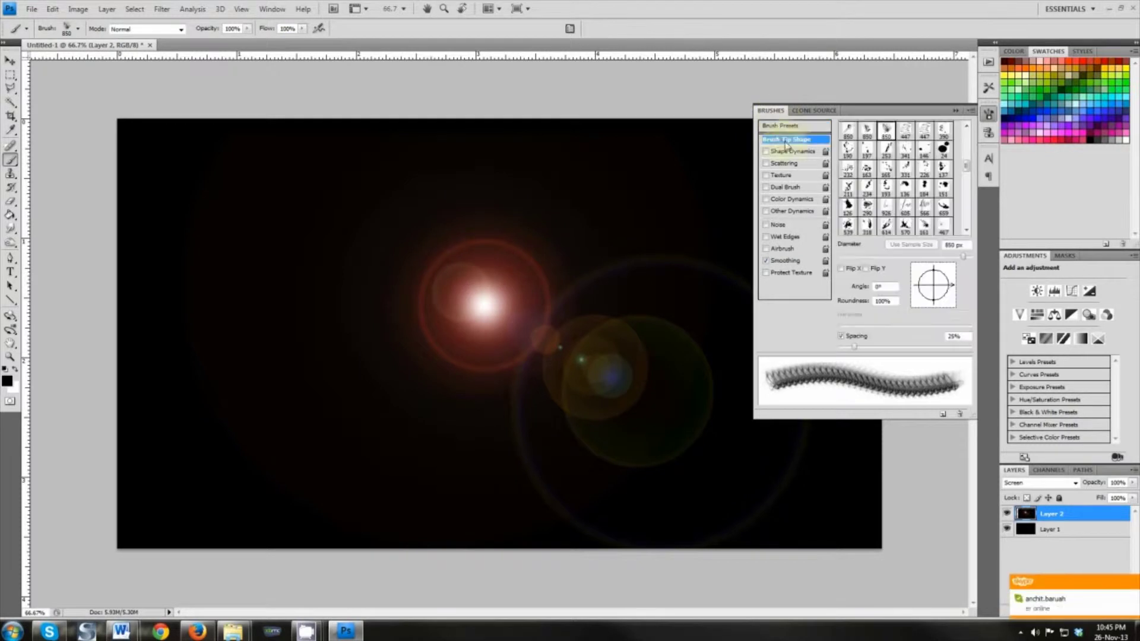
{"action": "left_click", "coordinate": [417, 268]}
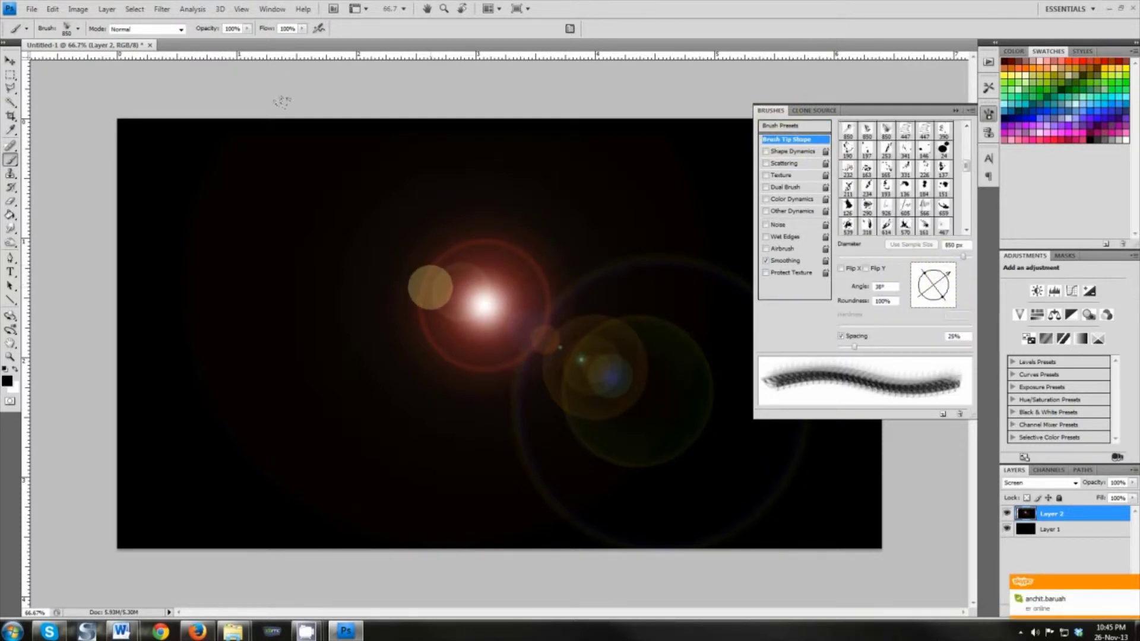
{"action": "mouse_move", "coordinate": [269, 82]}
{"action": "left_mouse_down"}
{"action": "mouse_move", "coordinate": [251, 68]}
{"action": "mouse_move", "coordinate": [264, 86]}
{"action": "left_mouse_up"}
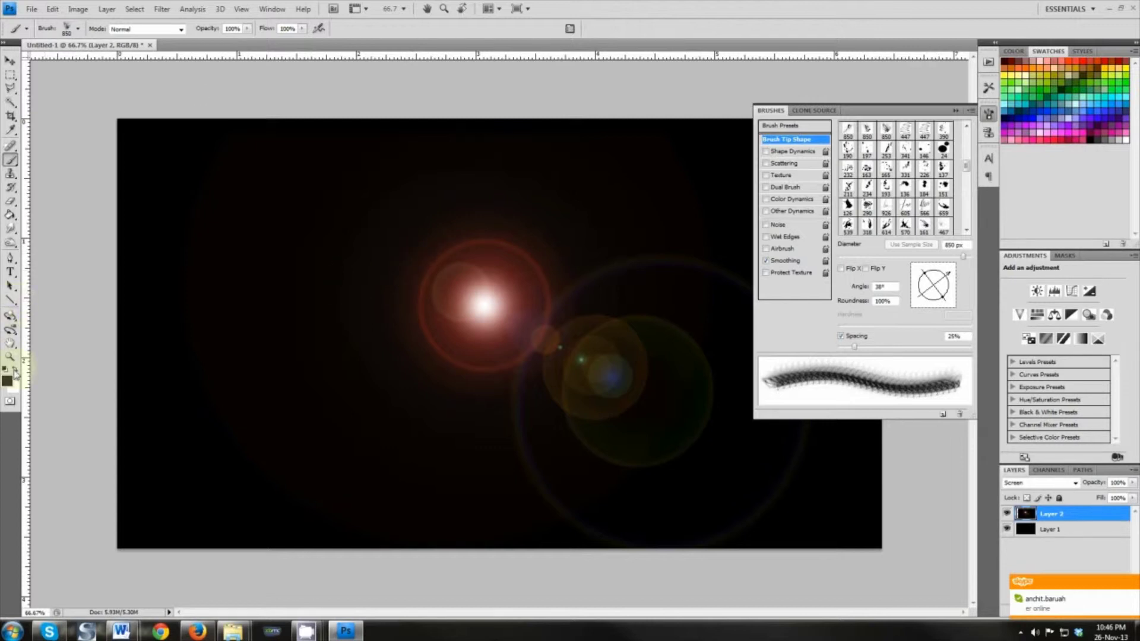
{"action": "key", "text": "d"}
{"action": "key", "text": "x"}
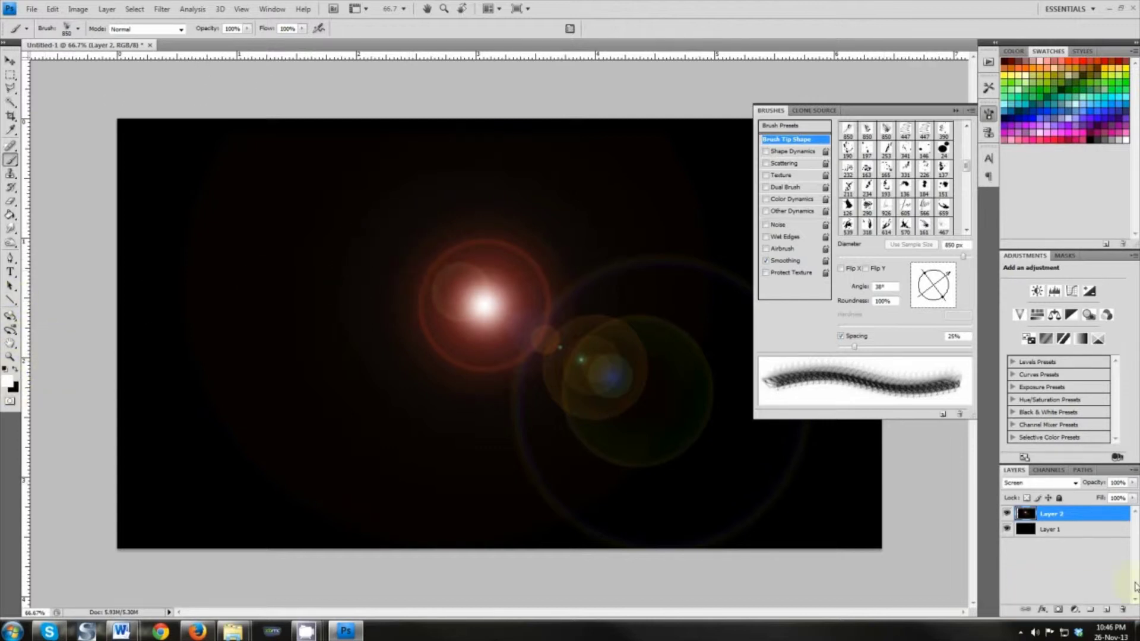
{"action": "key", "text": "ctrl+shift+alt+n"}
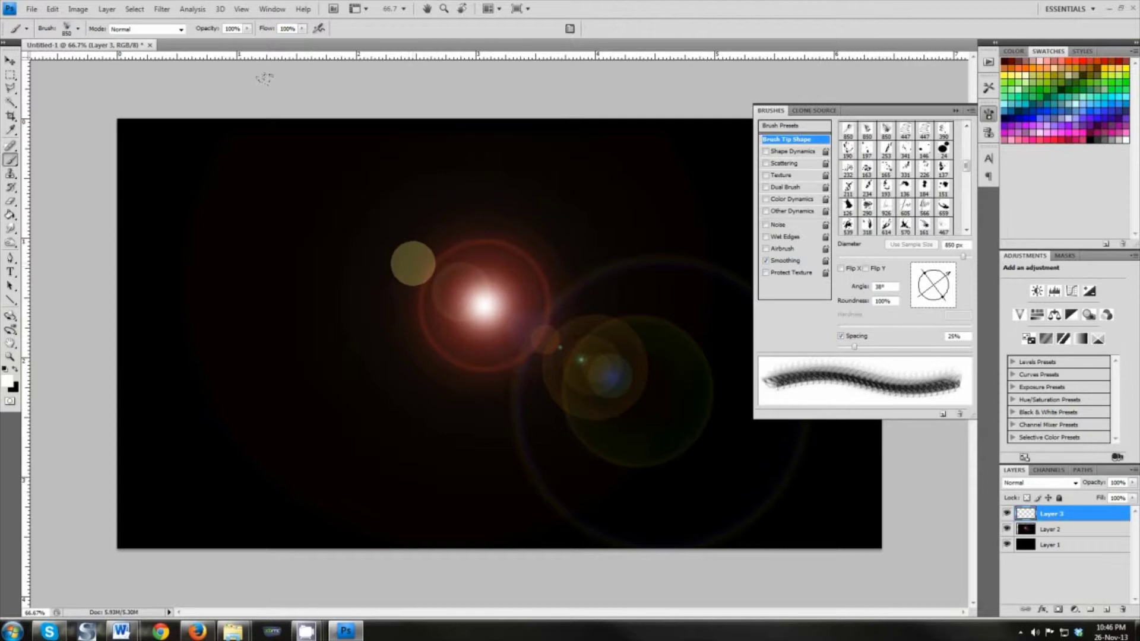
Step: Stamp white 850 px streak brushes at varied tip angles, including 58°, around the flare
{"action": "left_click", "coordinate": [415, 270]}
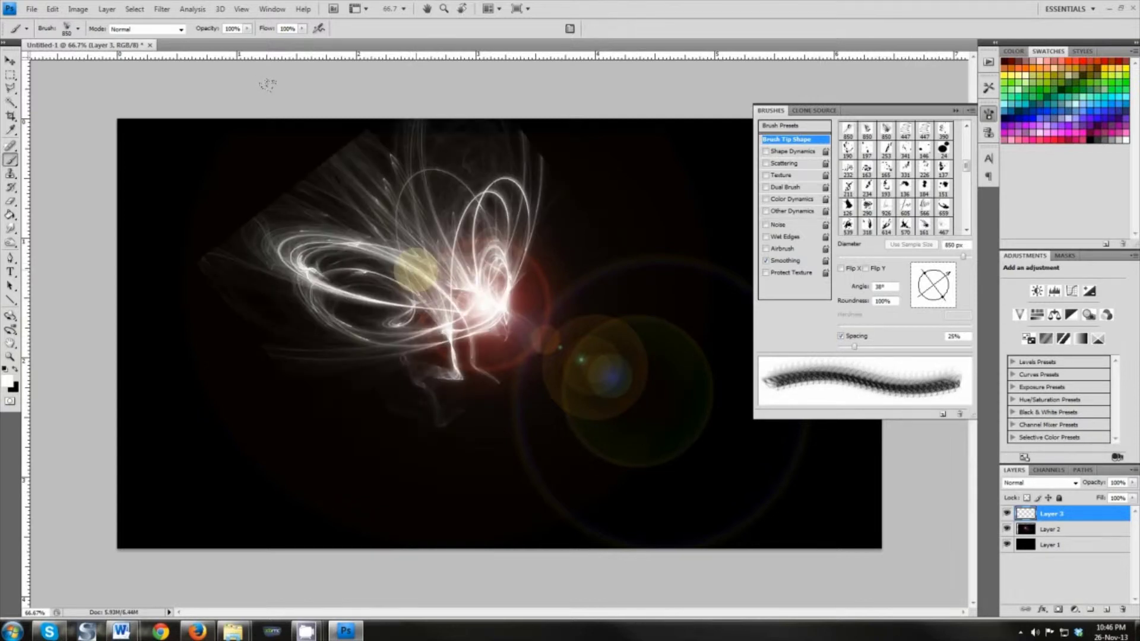
{"action": "left_click", "coordinate": [925, 225]}
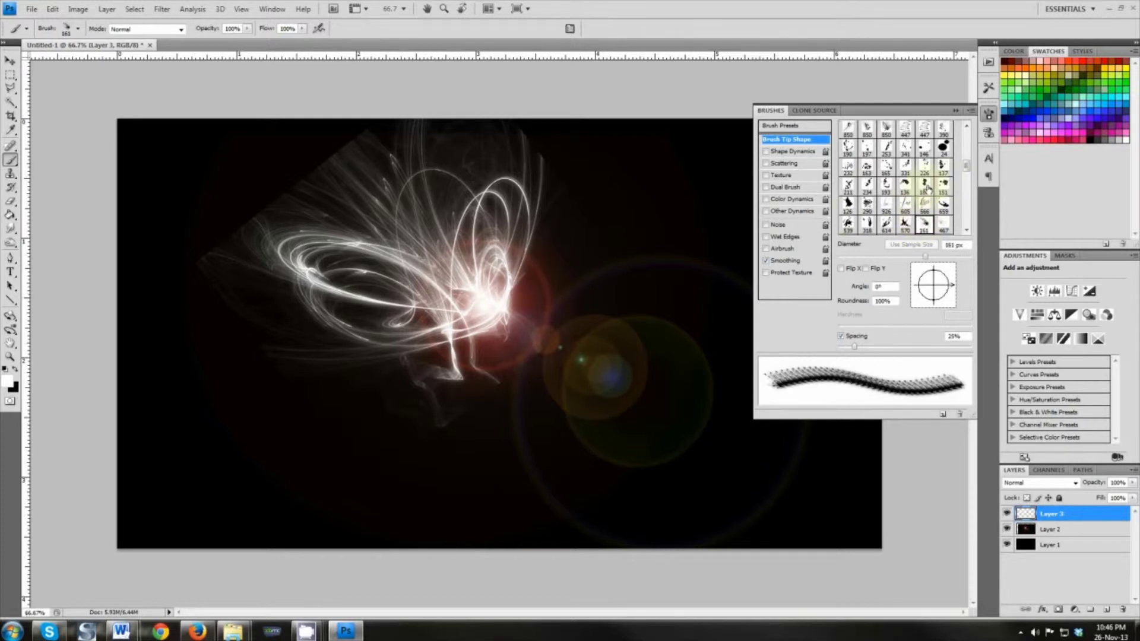
{"action": "scroll", "coordinate": [928, 188], "scroll_direction": "up", "scroll_amount": 5}
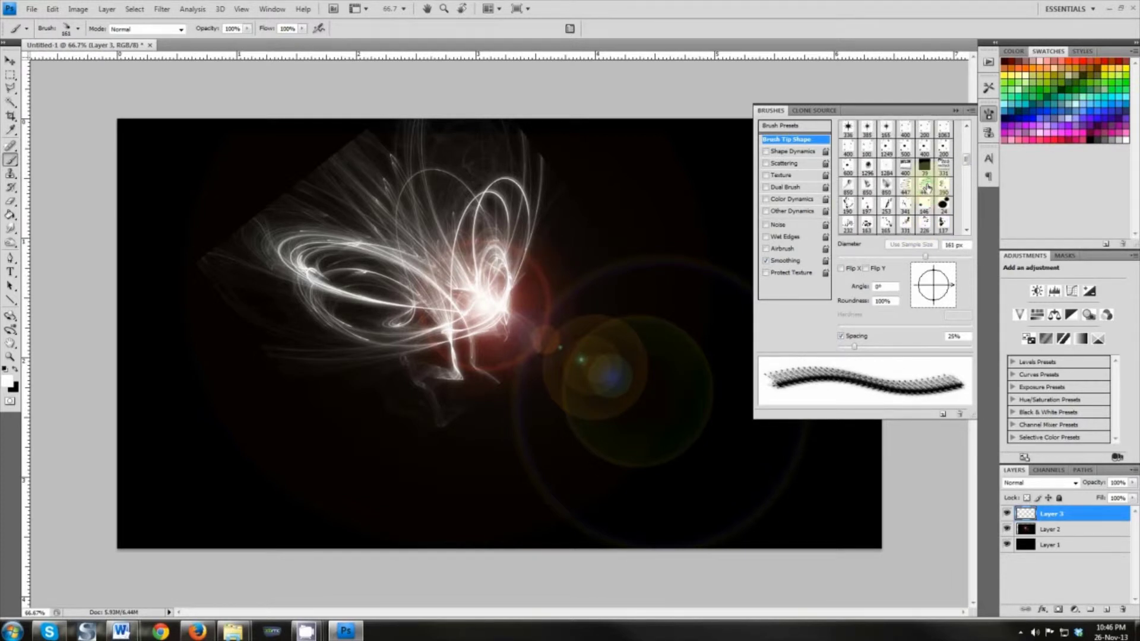
{"action": "left_click", "coordinate": [867, 187]}
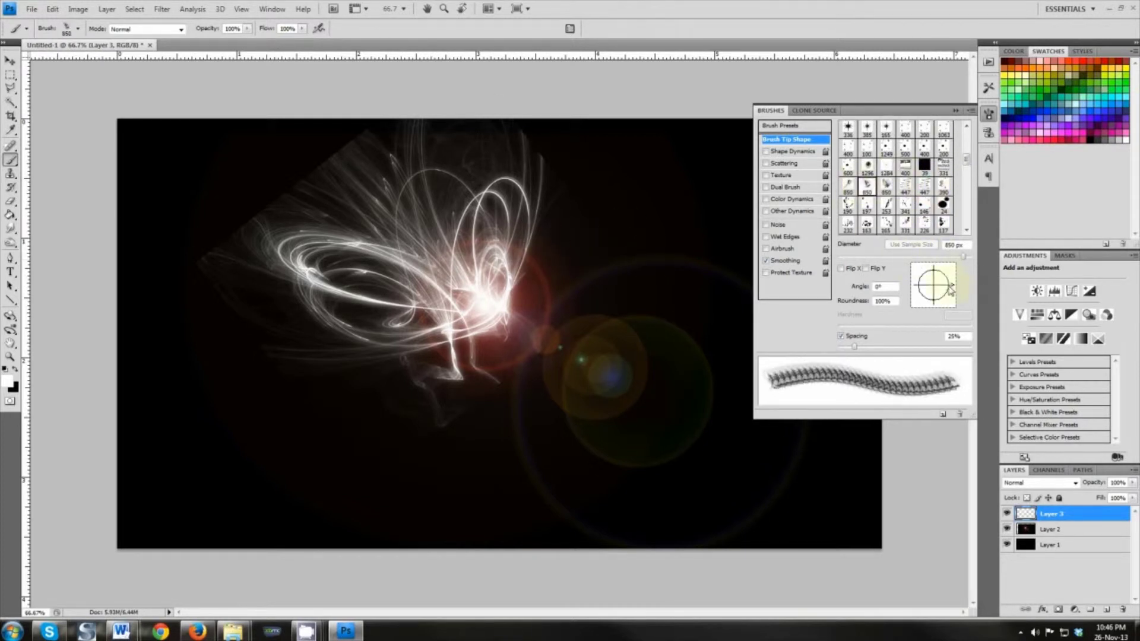
{"action": "left_click_drag", "start_coordinate": [949, 289], "coordinate": [944, 269]}
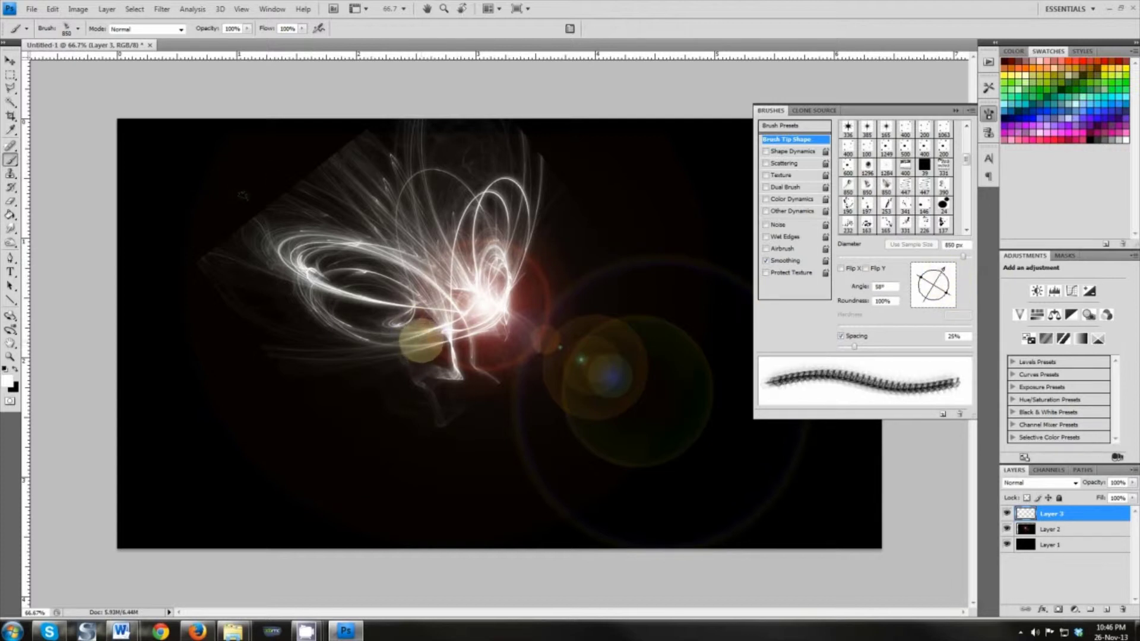
{"action": "left_click", "coordinate": [381, 354]}
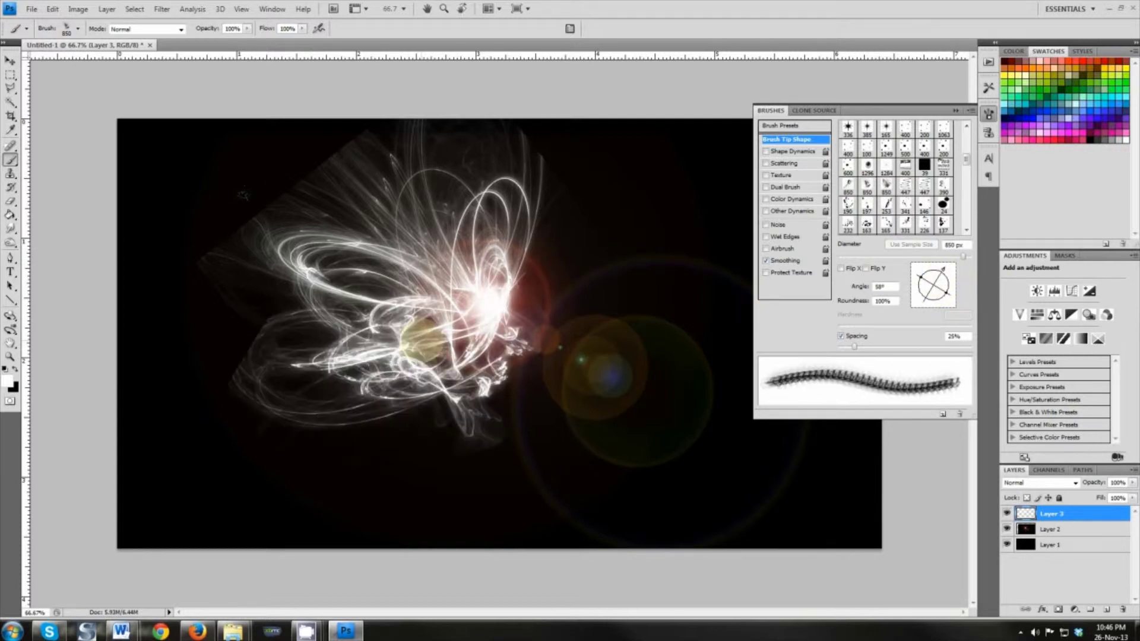
{"action": "left_click", "coordinate": [851, 186]}
{"action": "left_click_drag", "start_coordinate": [949, 287], "coordinate": [917, 281]}
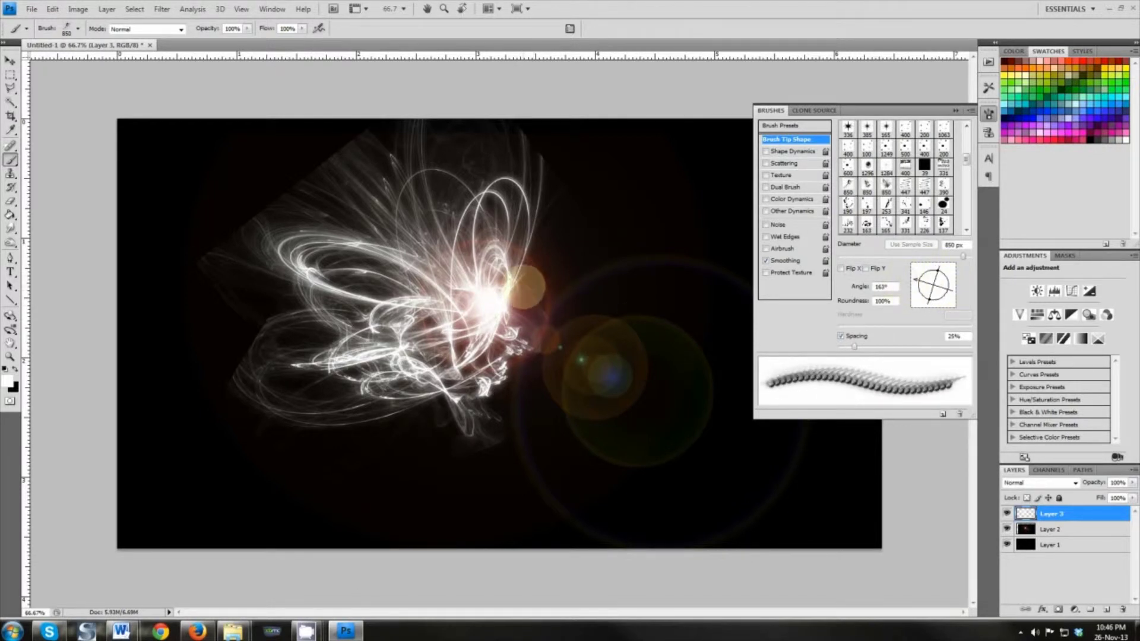
{"action": "left_click", "coordinate": [549, 279]}
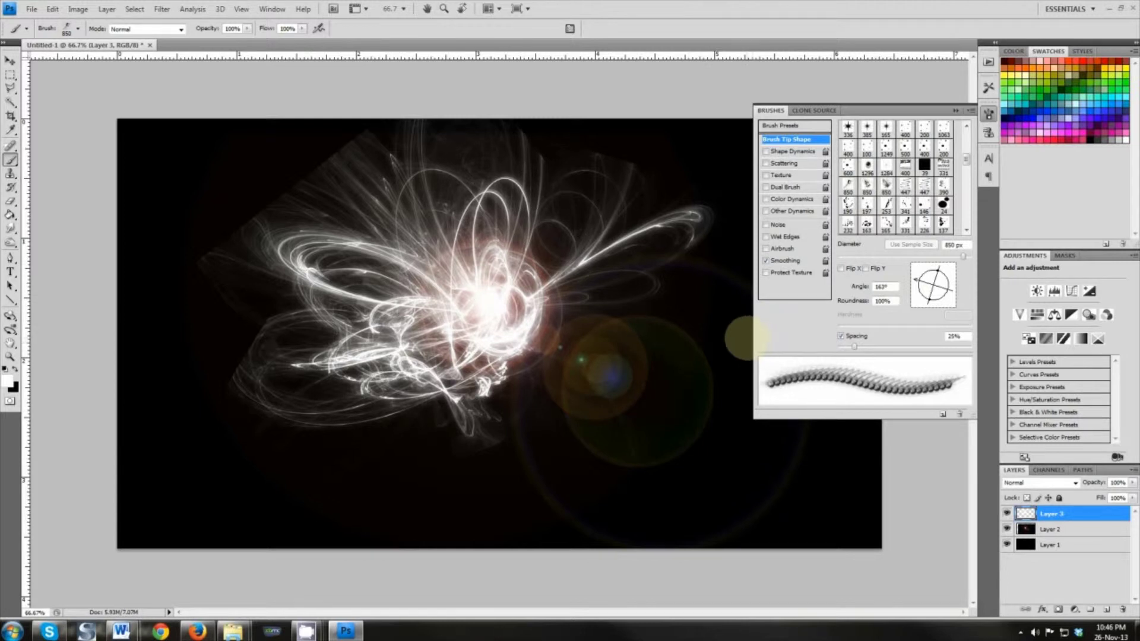
{"action": "key", "text": "v"}
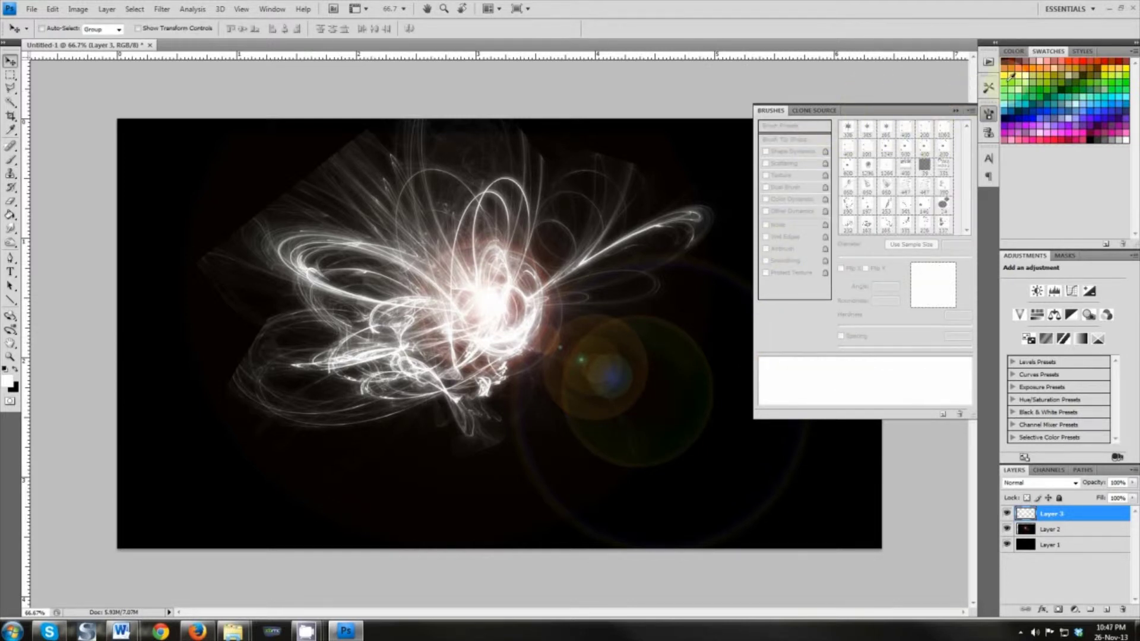
Step: Add a Color Balance adjustment pushing midtones and highlights (-37, +33, -5) toward green-yellow
{"action": "left_click", "coordinate": [957, 112]}
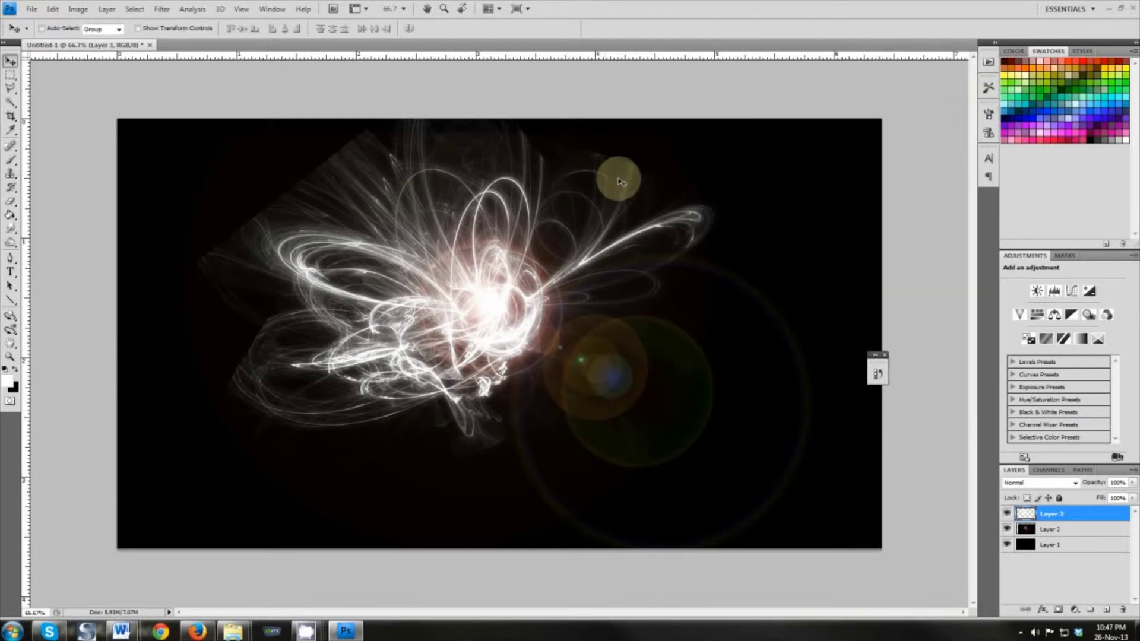
{"action": "left_click", "coordinate": [1075, 610]}
{"action": "left_click", "coordinate": [1052, 491]}
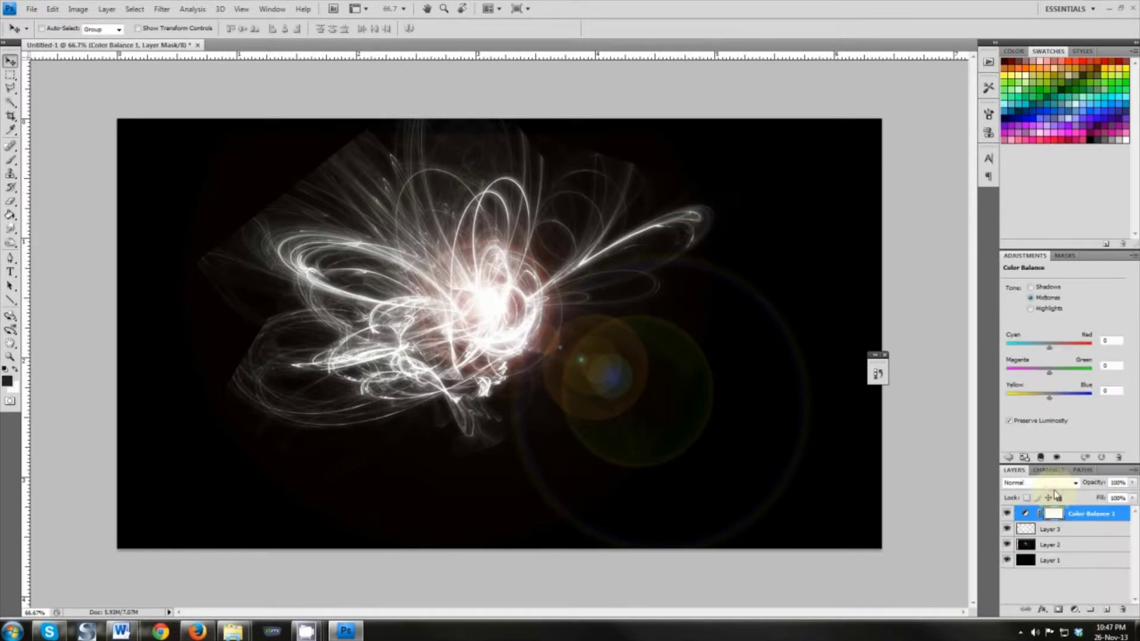
{"action": "left_click_drag", "start_coordinate": [1028, 397], "coordinate": [1050, 374]}
{"action": "left_click", "coordinate": [1031, 287]}
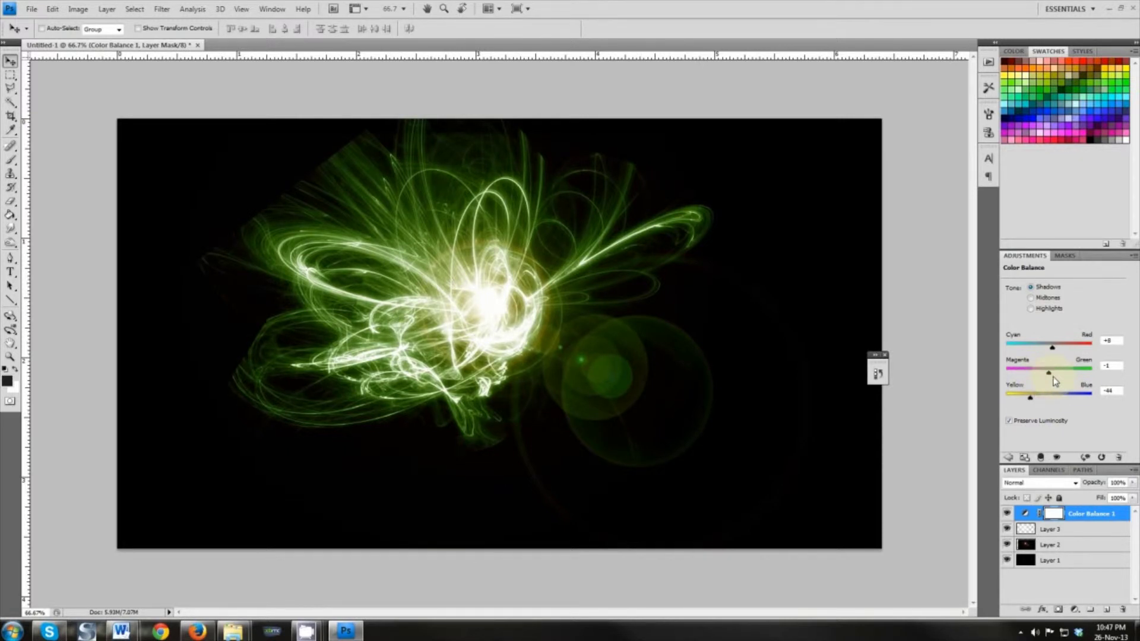
{"action": "left_click", "coordinate": [1031, 309]}
{"action": "left_click_drag", "start_coordinate": [1044, 397], "coordinate": [1036, 355]}
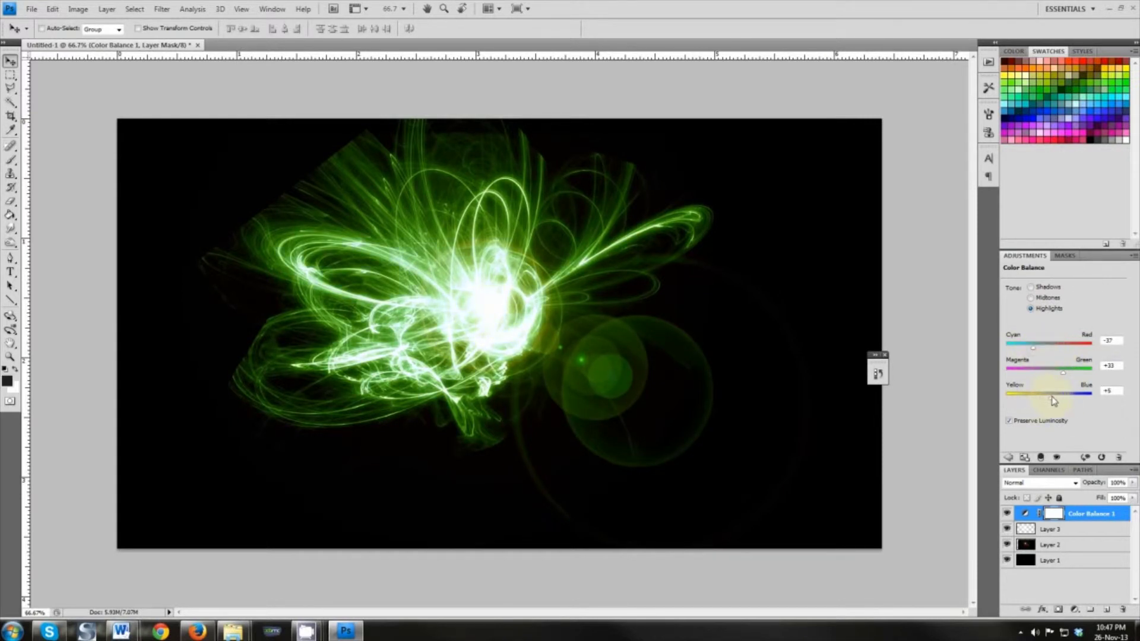
{"action": "left_click_drag", "start_coordinate": [1055, 402], "coordinate": [1046, 397]}
{"action": "left_click", "coordinate": [1079, 546]}
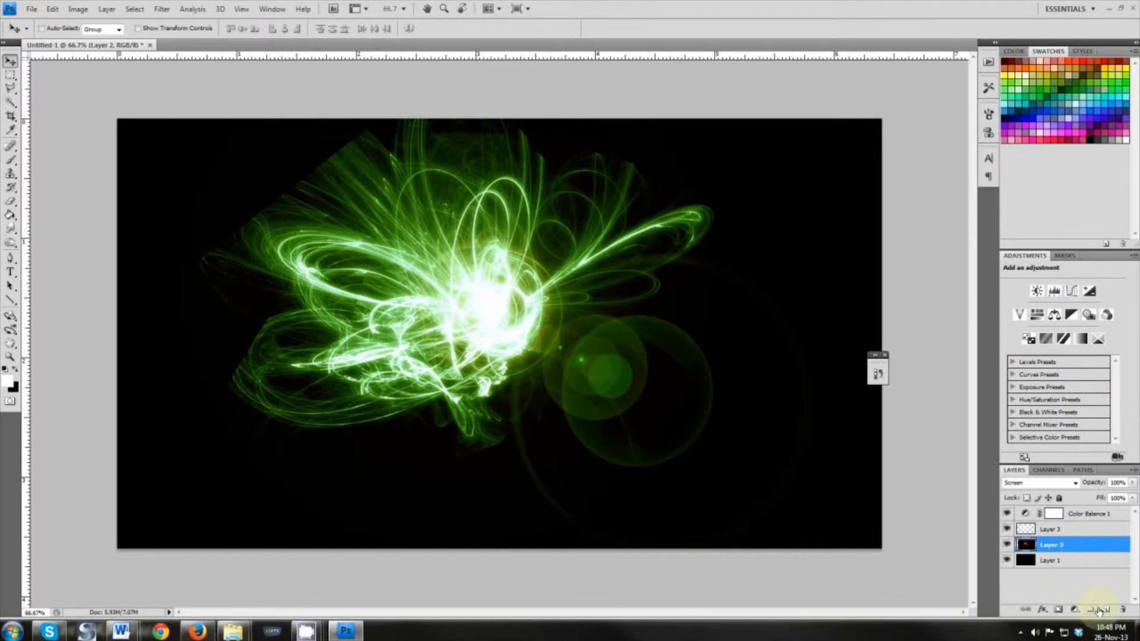
Step: Mask Layer 2 and paint out its bottom green flare rings with a 400 px soft black brush
{"action": "left_click", "coordinate": [1059, 612]}
{"action": "key", "text": "b"}
{"action": "key", "text": "x"}
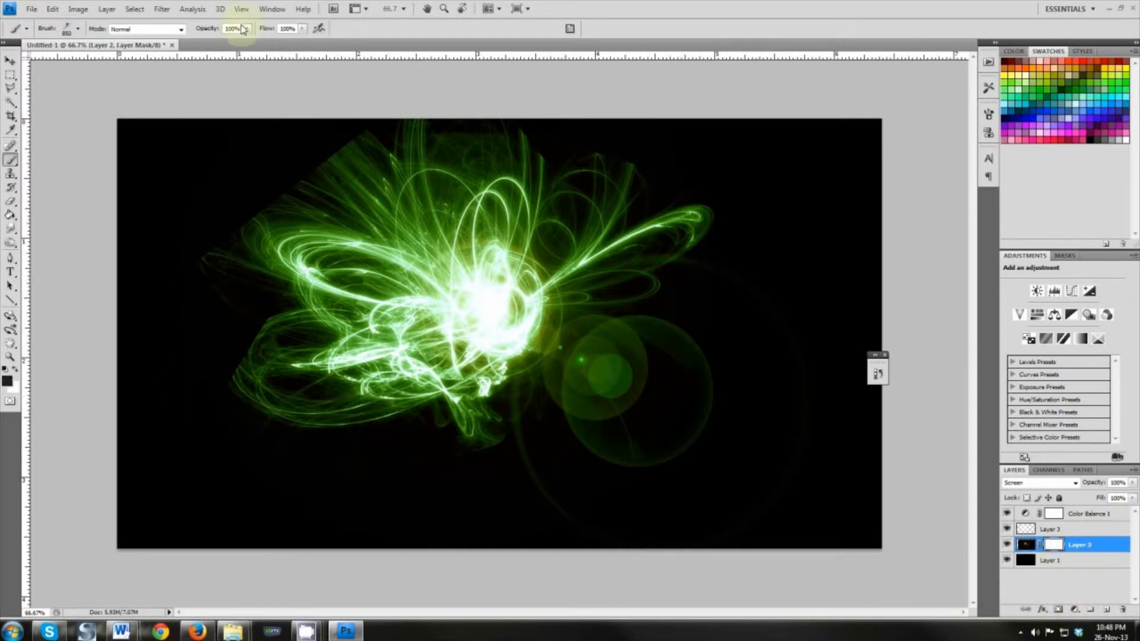
{"action": "left_click", "coordinate": [79, 31]}
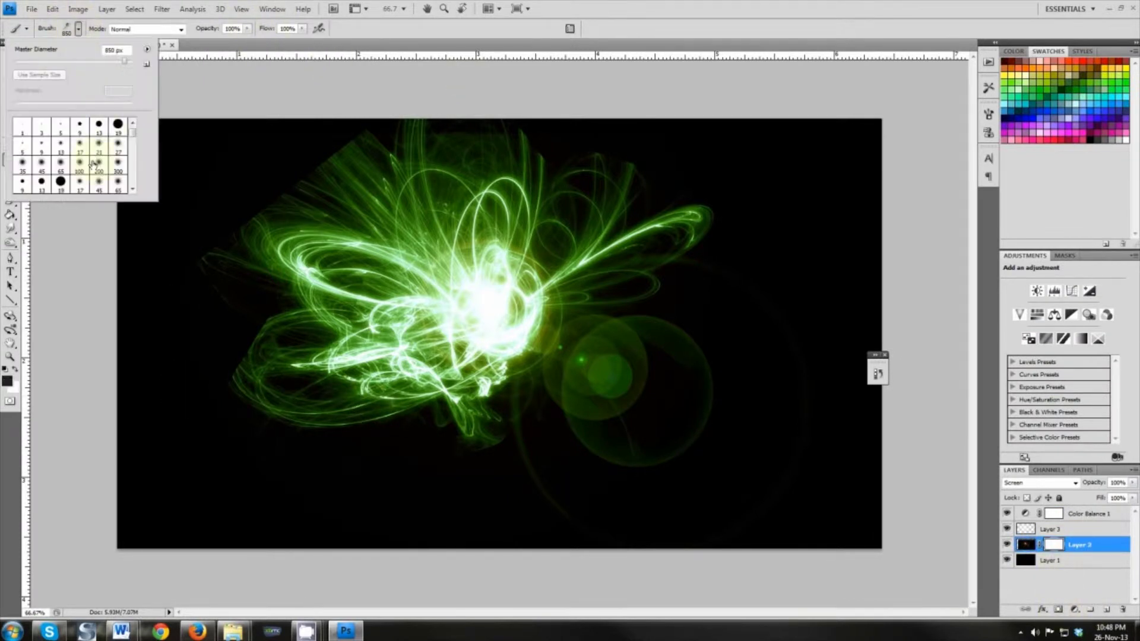
{"action": "left_click", "coordinate": [118, 164]}
{"action": "left_click", "coordinate": [660, 4]}
{"action": "key", "text": "bracketright"}
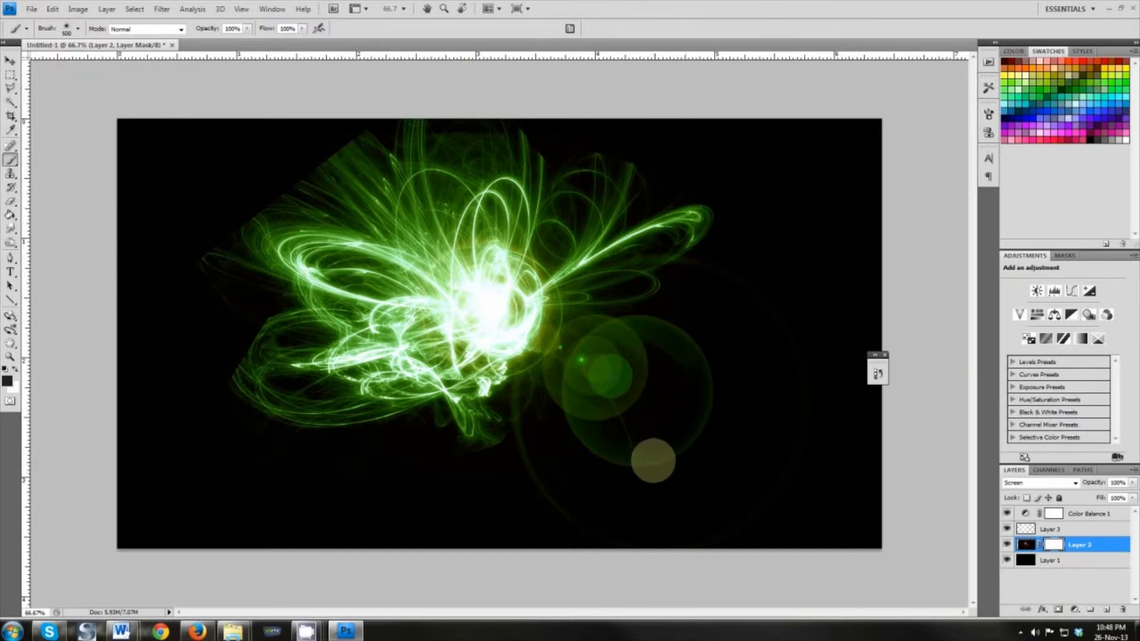
{"action": "mouse_move", "coordinate": [654, 460]}
{"action": "left_mouse_down"}
{"action": "mouse_move", "coordinate": [631, 453]}
{"action": "mouse_move", "coordinate": [639, 430]}
{"action": "mouse_move", "coordinate": [722, 395]}
{"action": "mouse_move", "coordinate": [637, 399]}
{"action": "mouse_move", "coordinate": [606, 435]}
{"action": "mouse_move", "coordinate": [601, 398]}
{"action": "mouse_move", "coordinate": [663, 407]}
{"action": "mouse_move", "coordinate": [649, 378]}
{"action": "mouse_move", "coordinate": [596, 483]}
{"action": "mouse_move", "coordinate": [493, 490]}
{"action": "mouse_move", "coordinate": [285, 536]}
{"action": "mouse_move", "coordinate": [283, 479]}
{"action": "mouse_move", "coordinate": [528, 520]}
{"action": "left_mouse_up"}
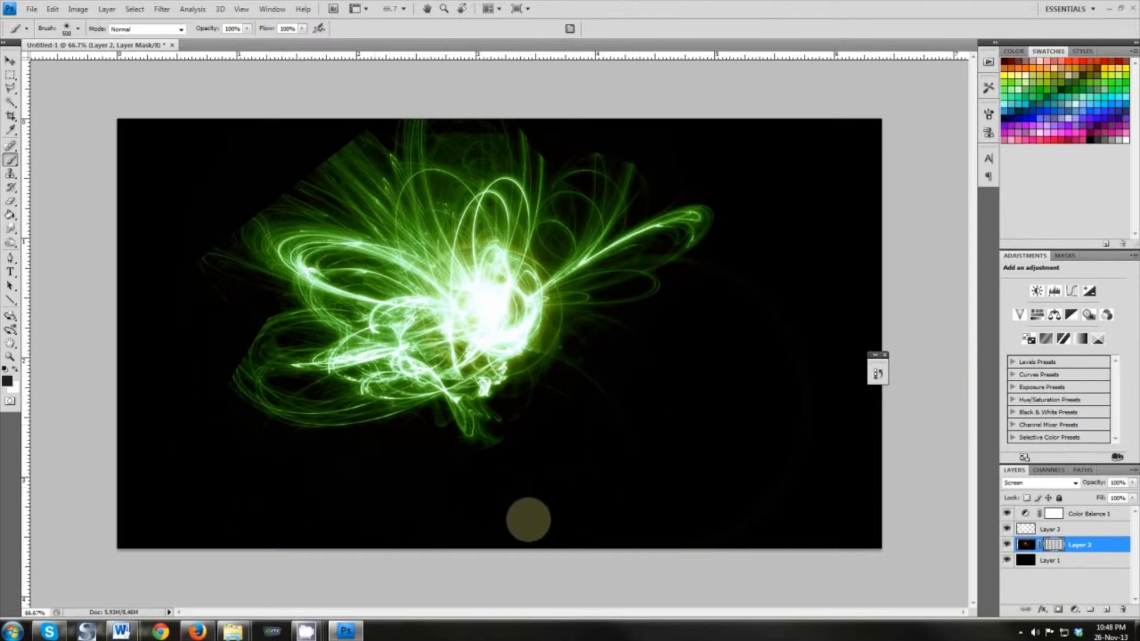
Step: Add a mask to Layer 3 and paint black over the glow's upper-left edge and right wing tip
{"action": "left_click", "coordinate": [1050, 529]}
{"action": "key", "text": "x"}
{"action": "left_click_drag", "start_coordinate": [255, 482], "coordinate": [190, 366]}
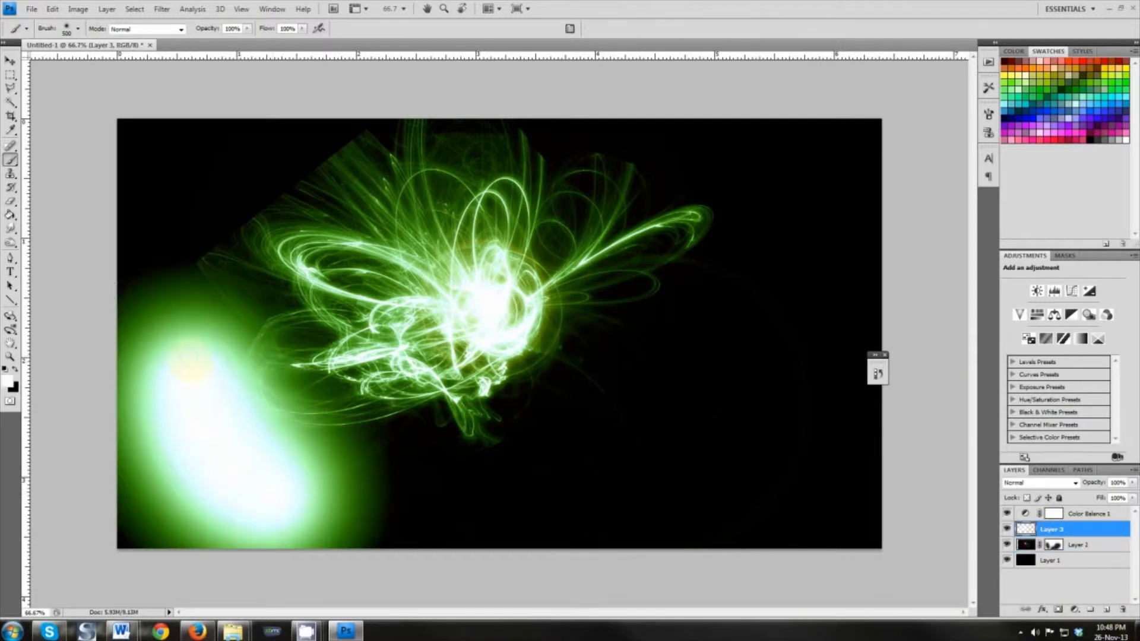
{"action": "key", "text": "ctrl+z"}
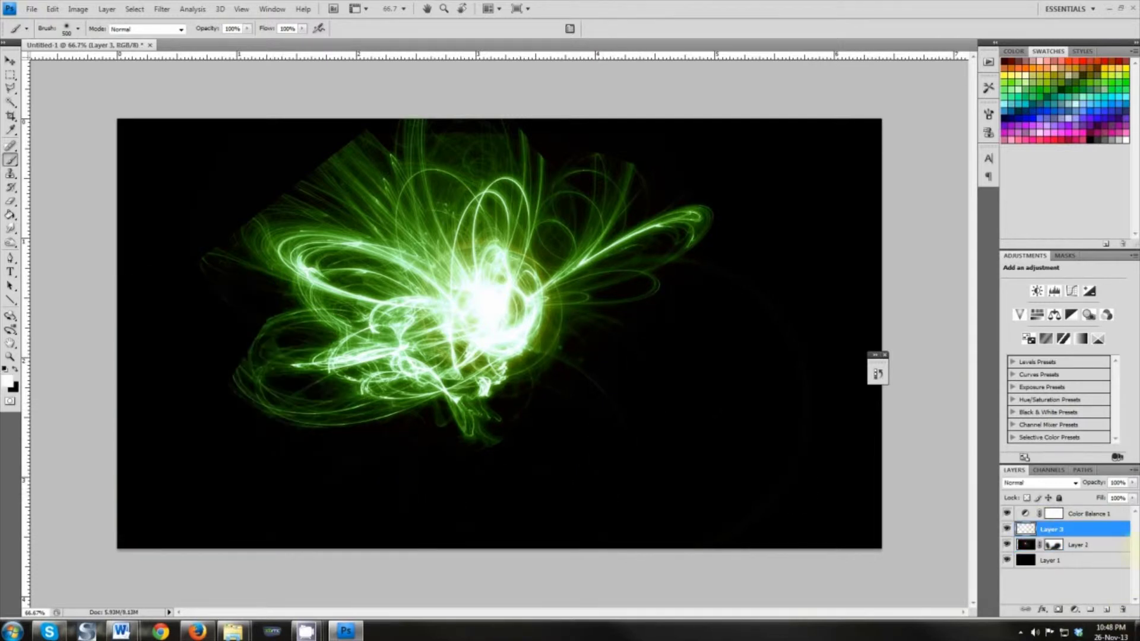
{"action": "left_click", "coordinate": [1074, 611]}
{"action": "key", "text": "Escape"}
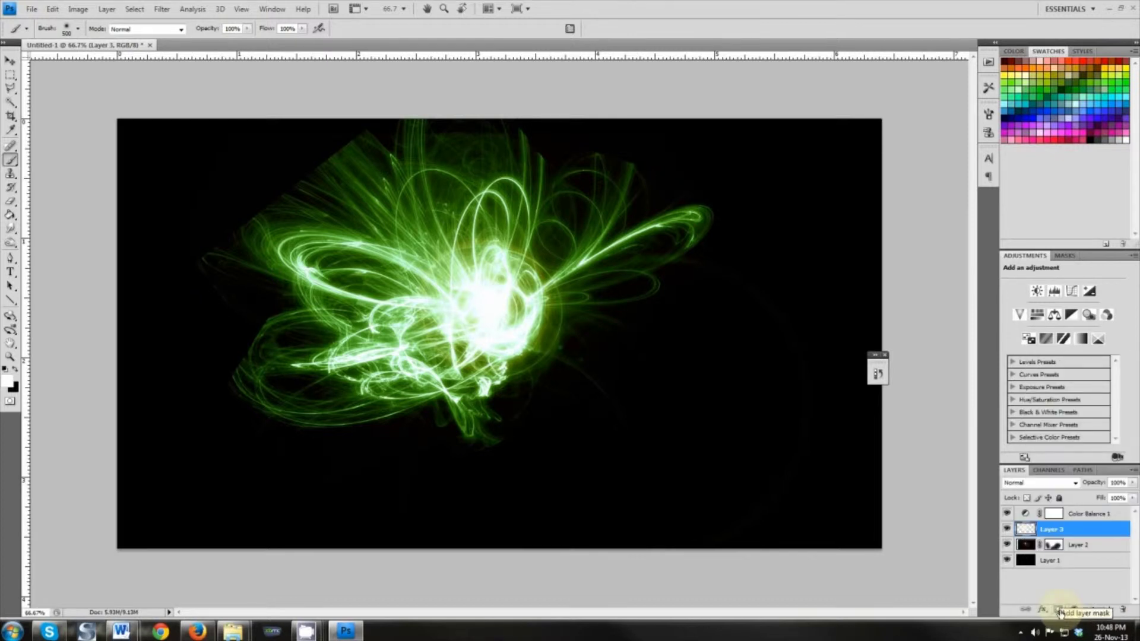
{"action": "left_click", "coordinate": [1059, 610]}
{"action": "key", "text": "x"}
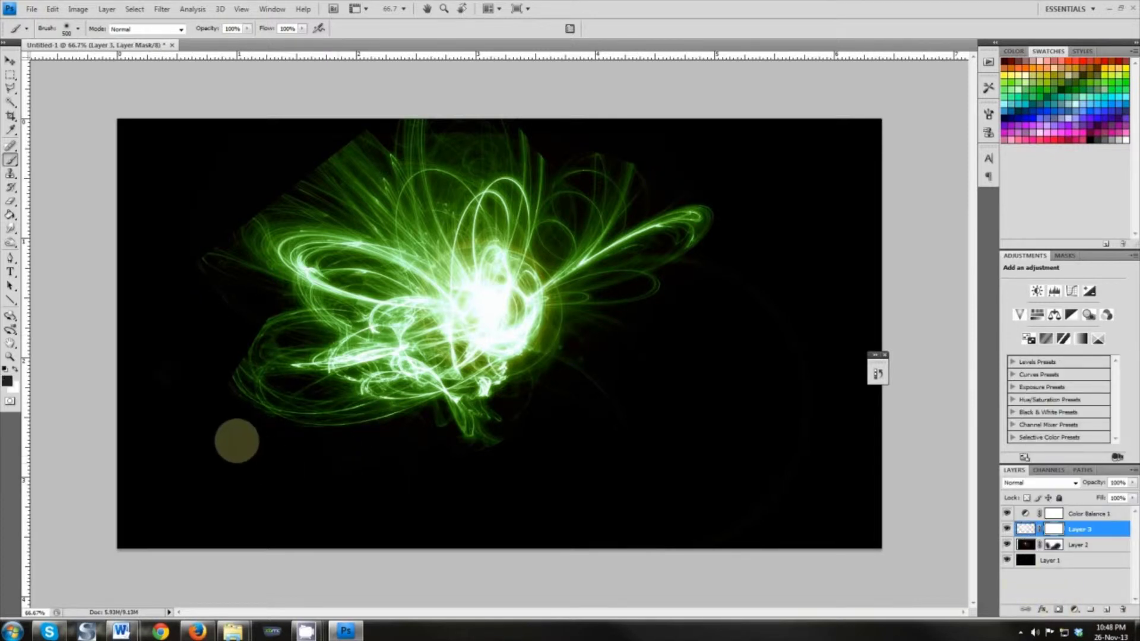
{"action": "mouse_move", "coordinate": [168, 287]}
{"action": "left_mouse_down"}
{"action": "mouse_move", "coordinate": [159, 221]}
{"action": "mouse_move", "coordinate": [223, 148]}
{"action": "mouse_move", "coordinate": [316, 100]}
{"action": "mouse_move", "coordinate": [404, 94]}
{"action": "mouse_move", "coordinate": [294, 102]}
{"action": "left_mouse_up"}
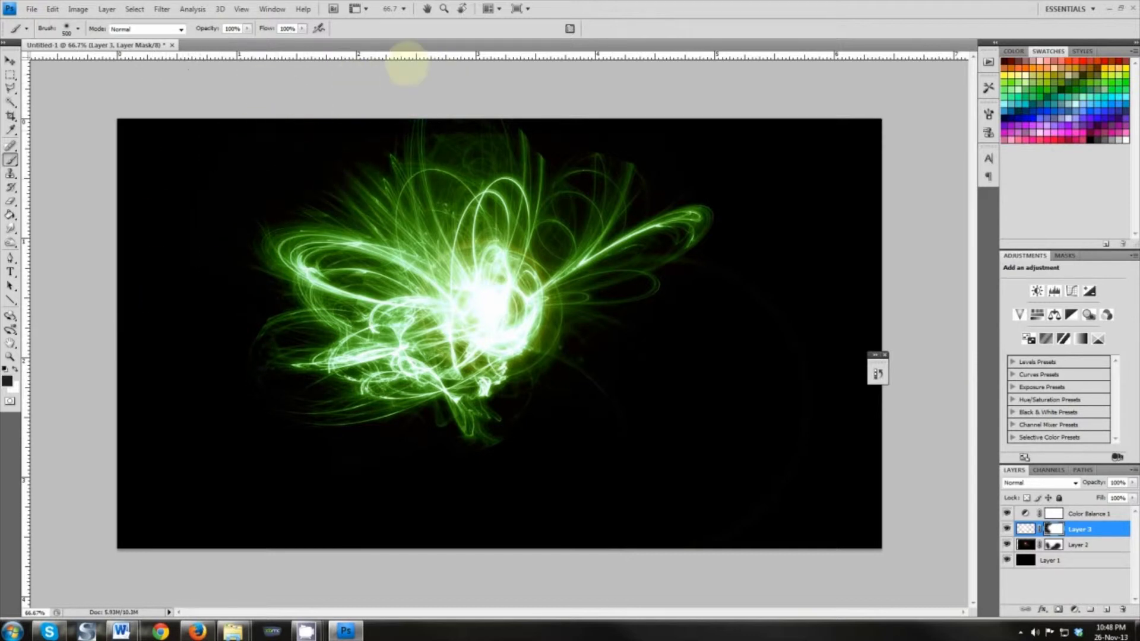
{"action": "mouse_move", "coordinate": [700, 219]}
{"action": "left_mouse_down"}
{"action": "mouse_move", "coordinate": [774, 240]}
{"action": "mouse_move", "coordinate": [539, 501]}
{"action": "mouse_move", "coordinate": [409, 527]}
{"action": "mouse_move", "coordinate": [321, 511]}
{"action": "mouse_move", "coordinate": [158, 421]}
{"action": "mouse_move", "coordinate": [138, 428]}
{"action": "left_mouse_up"}
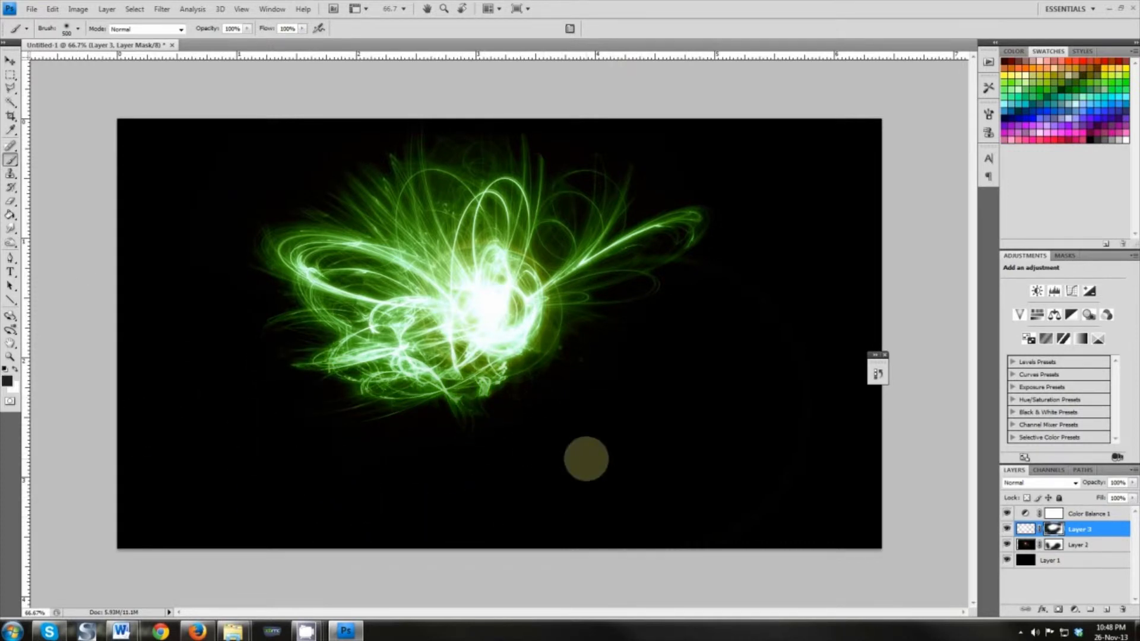
{"action": "key", "text": "v"}
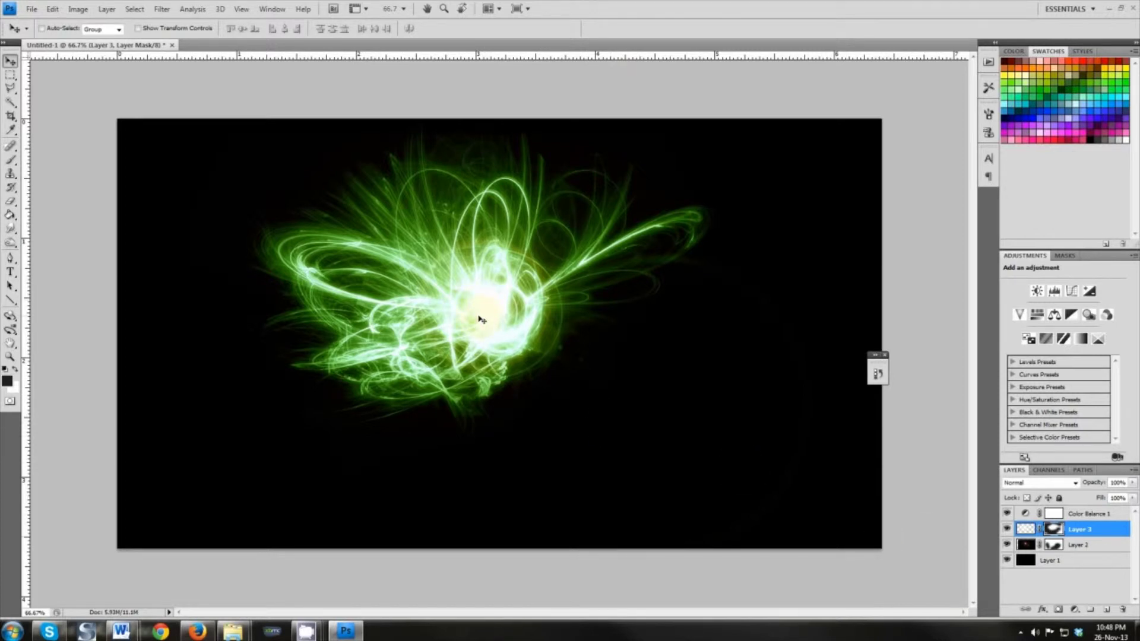
Step: Save the document as energy.psd, accepting the compatibility prompt
{"action": "key", "text": "ctrl+s"}
{"action": "type", "text": "energ"}
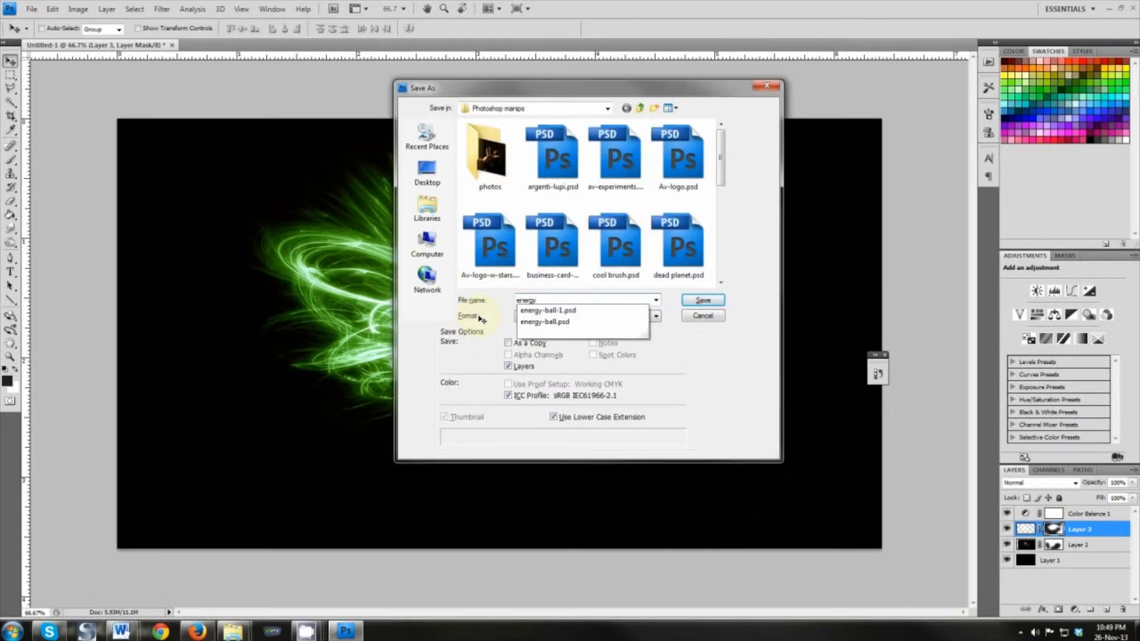
{"action": "type", "text": "y"}
{"action": "key", "text": "Return"}
{"action": "left_click", "coordinate": [715, 202]}
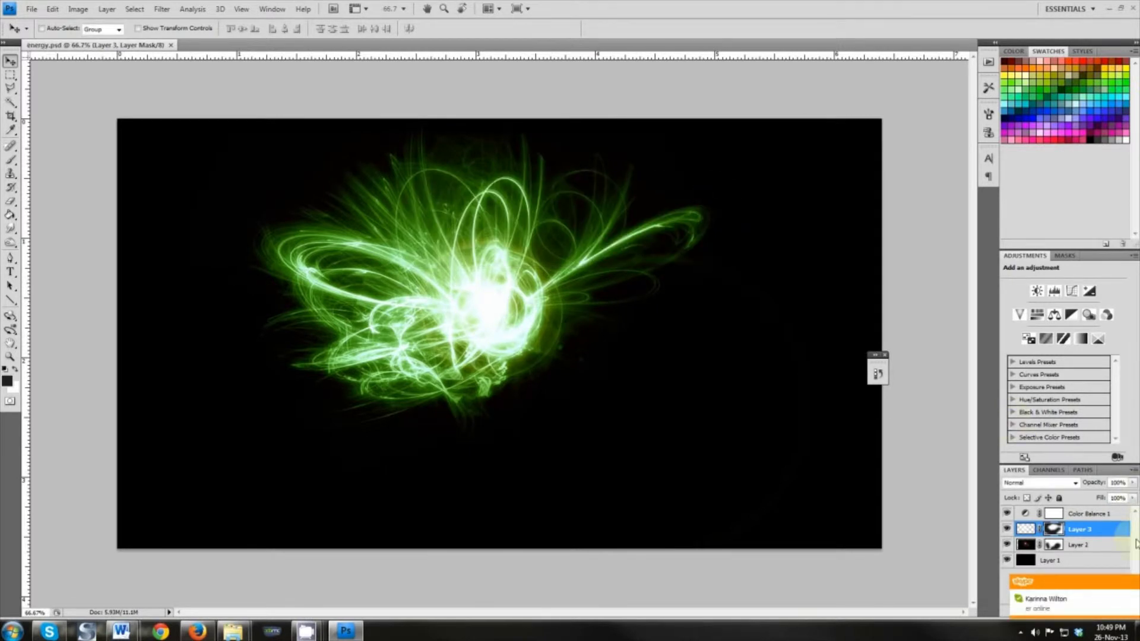
Step: Add a Levels adjustment above Color Balance 1 with input levels 29, 1.67 and 255
{"action": "left_click", "coordinate": [1088, 515]}
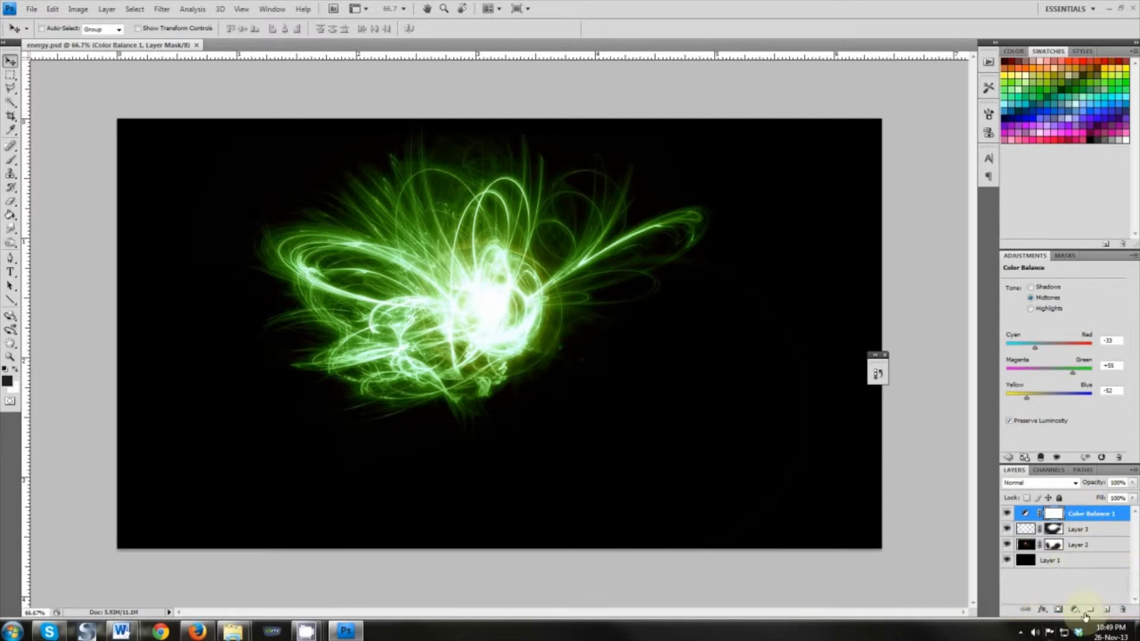
{"action": "left_click", "coordinate": [1078, 613]}
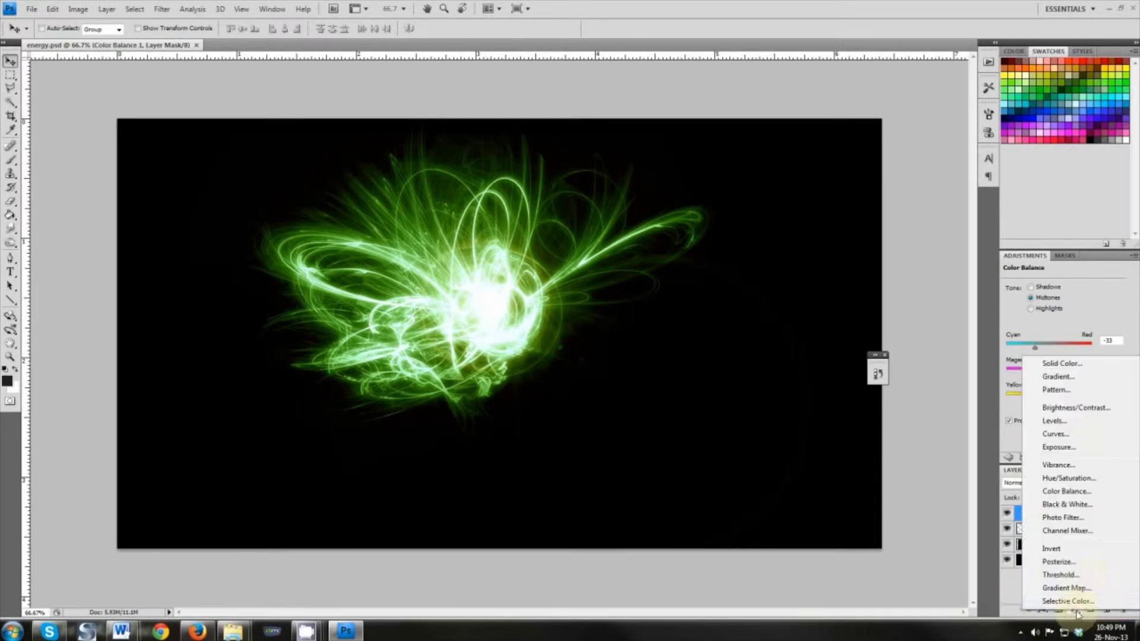
{"action": "left_click", "coordinate": [1069, 421]}
{"action": "left_click_drag", "start_coordinate": [1023, 358], "coordinate": [1128, 362]}
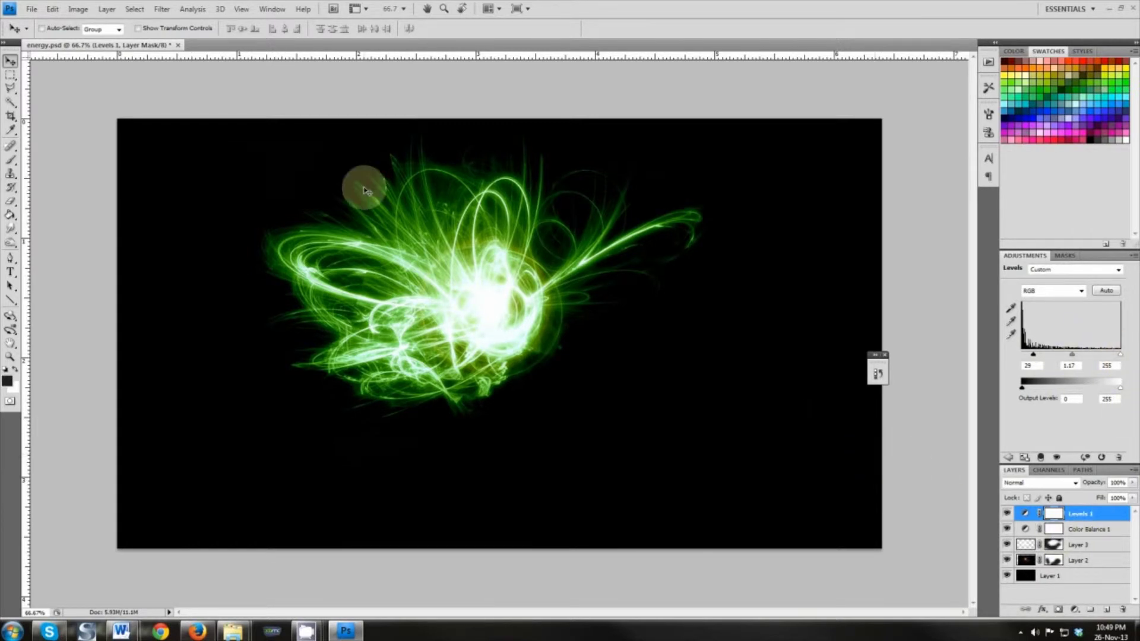
{"action": "left_click", "coordinate": [1047, 577], "text": "shift"}
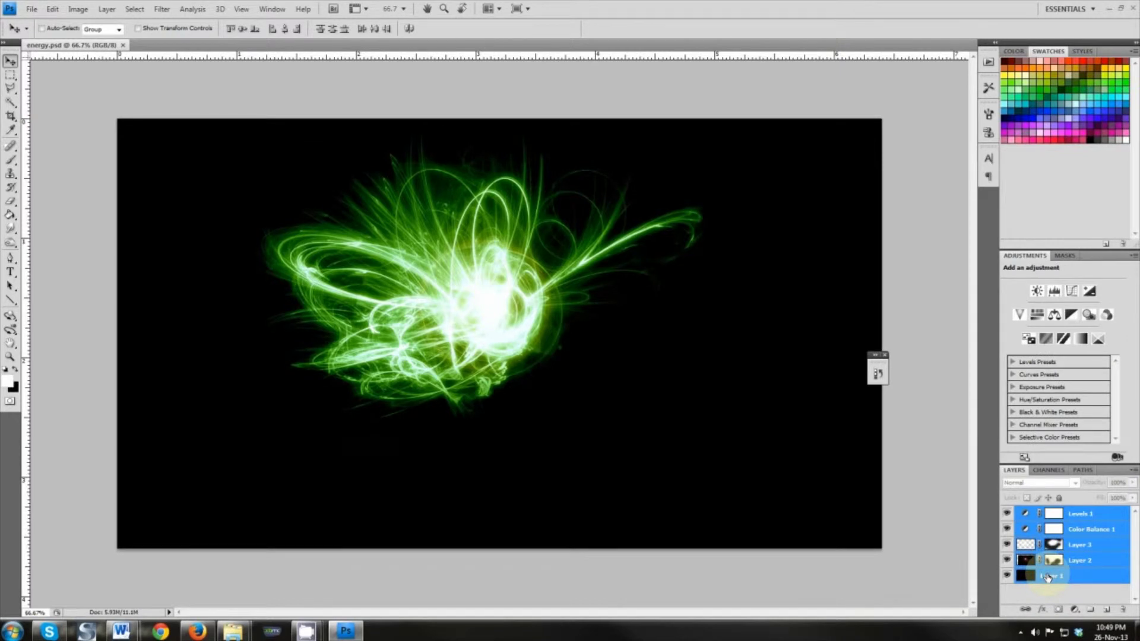
Step: Select Levels 1 down through Layer 2 and merge them into a single Levels 1 layer
{"action": "right_click", "coordinate": [1048, 577]}
{"action": "left_click", "coordinate": [1010, 591]}
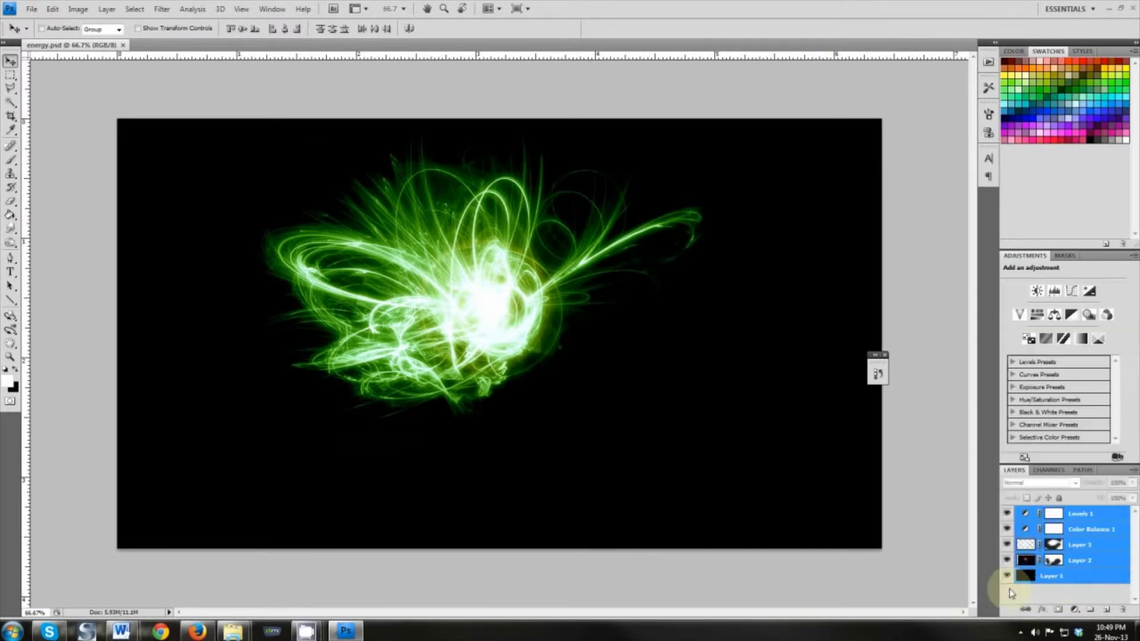
{"action": "left_click", "coordinate": [1084, 588]}
{"action": "left_click", "coordinate": [1080, 560]}
{"action": "left_click", "coordinate": [1078, 515], "text": "shift"}
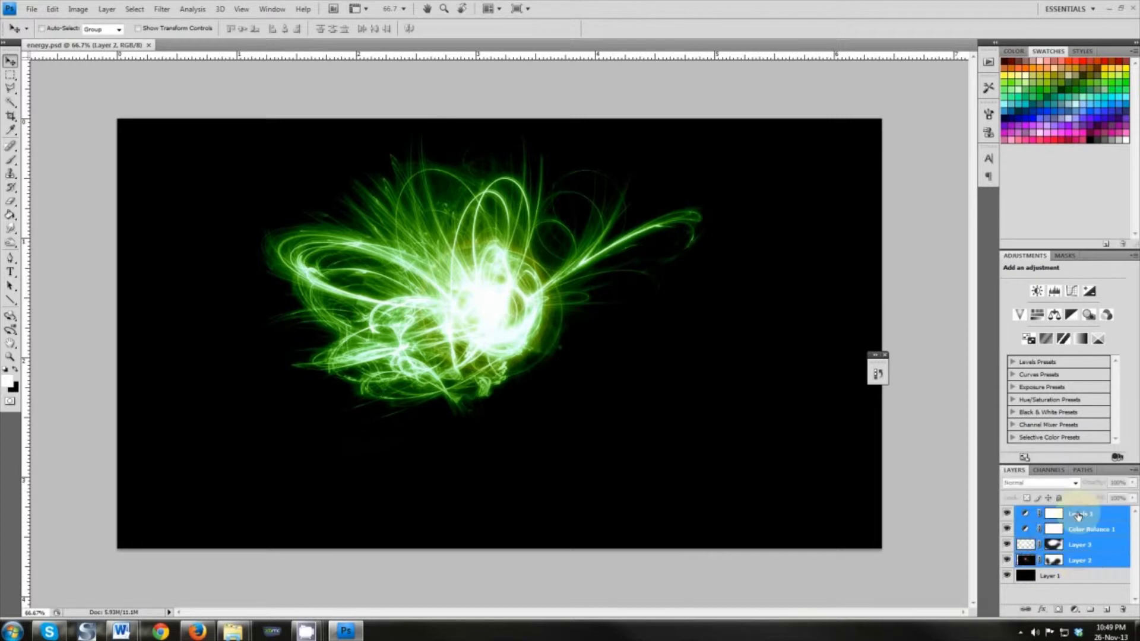
{"action": "right_click", "coordinate": [1079, 516]}
{"action": "left_click", "coordinate": [1038, 476]}
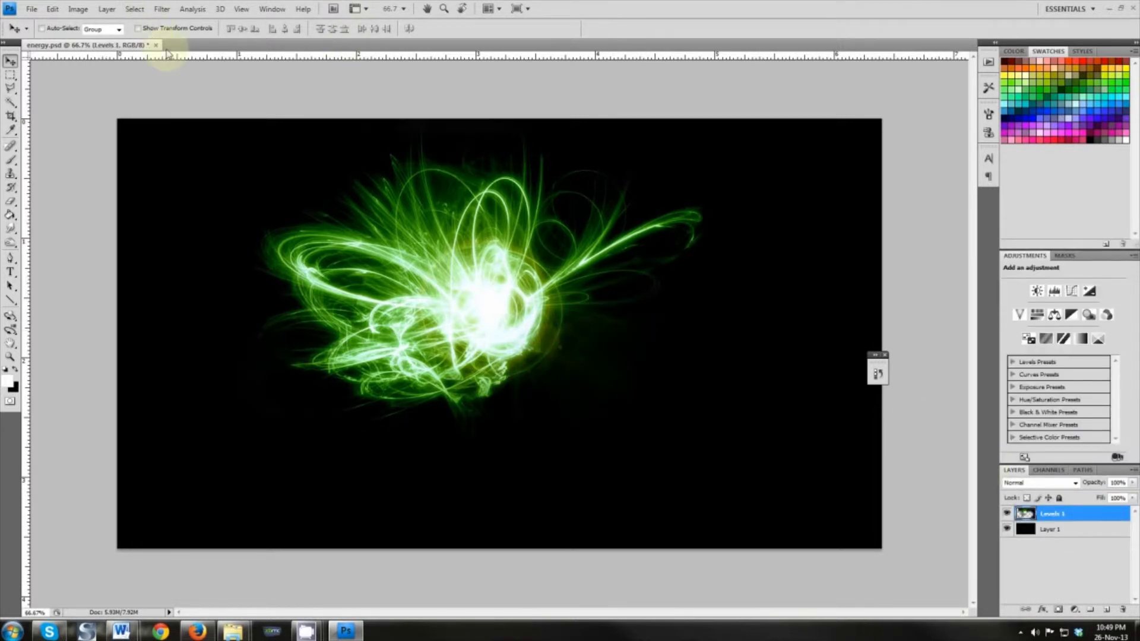
{"action": "key", "text": "ctrl+n"}
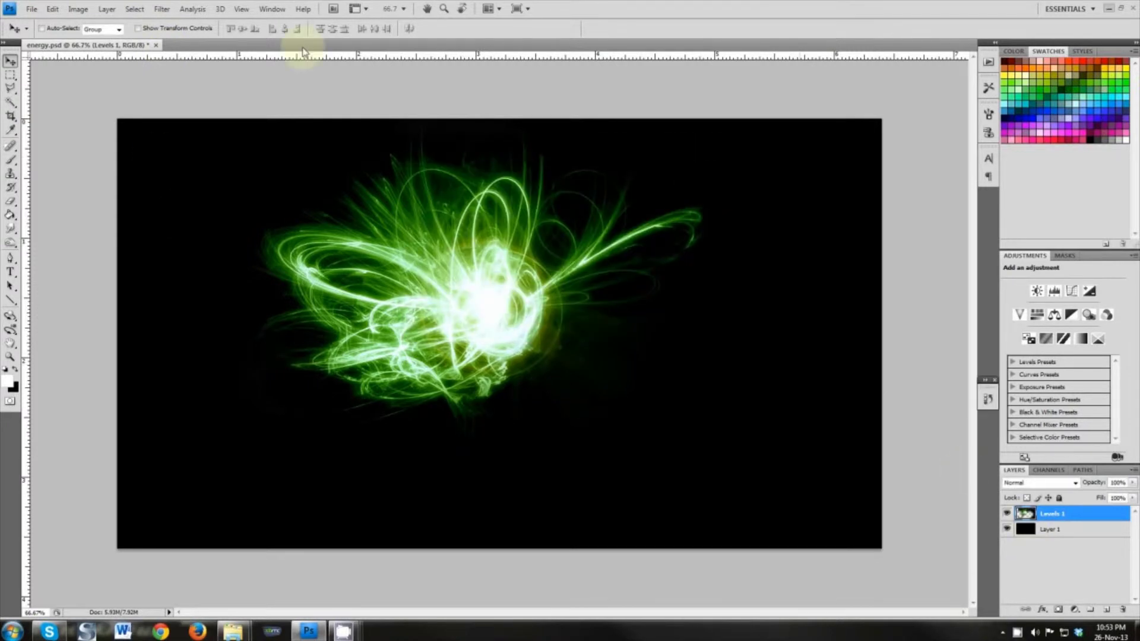
Step: Place hand-in-hard-light.jpg from the photos folder into the document
{"action": "left_click", "coordinate": [32, 9]}
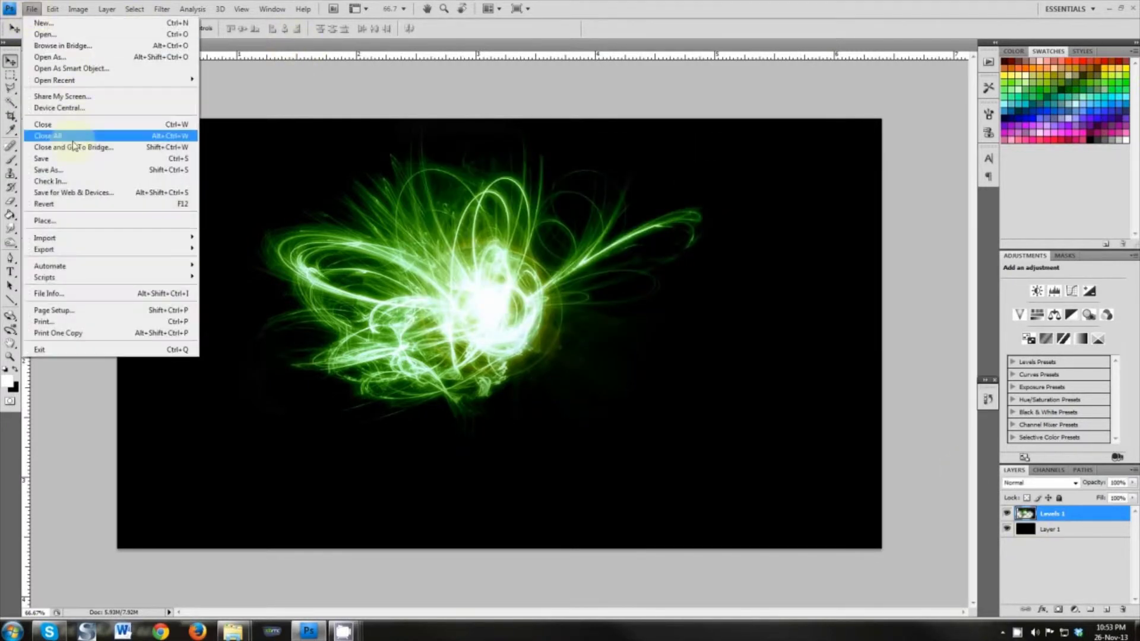
{"action": "left_click", "coordinate": [122, 228]}
{"action": "double_click", "coordinate": [489, 161]}
{"action": "left_click", "coordinate": [488, 162]}
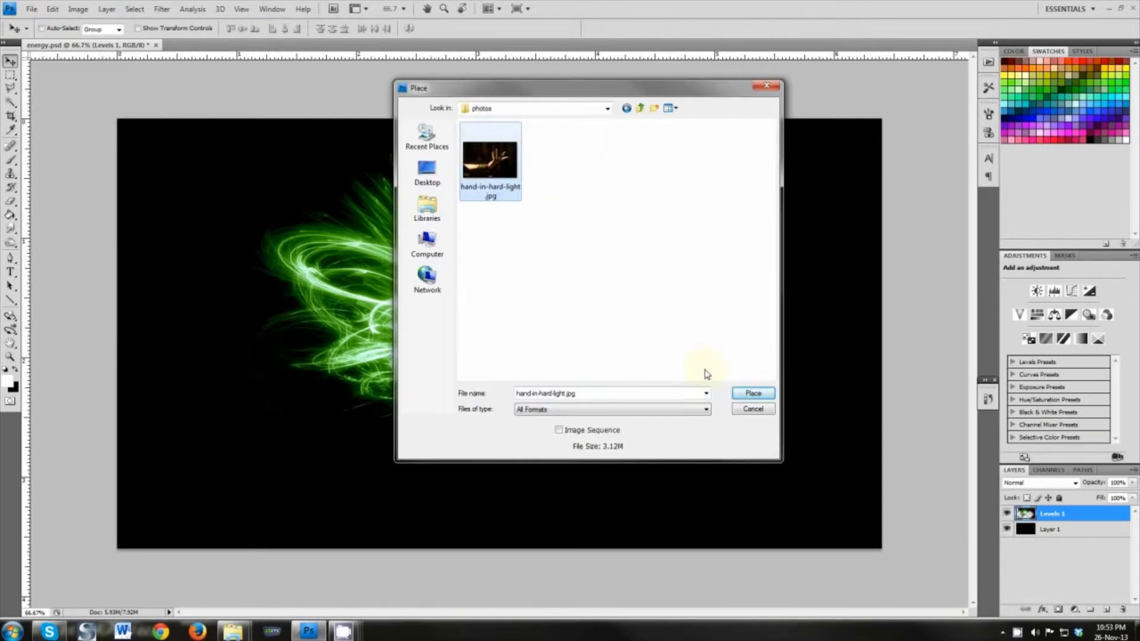
{"action": "left_click", "coordinate": [753, 393]}
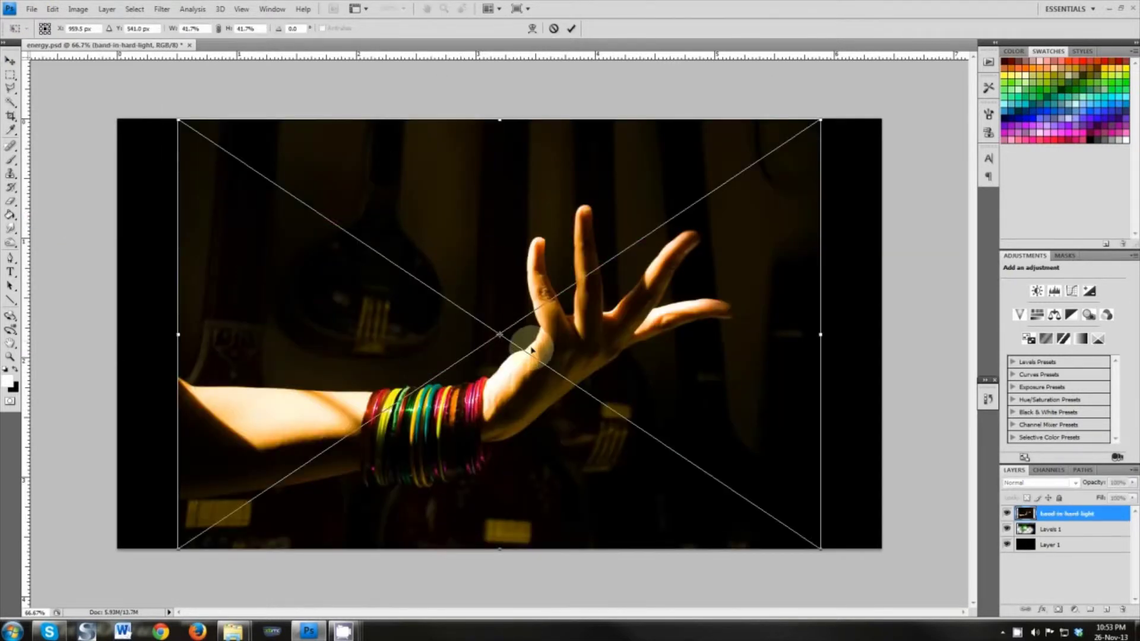
Step: Shift the placed hand photo left so the arm reaches the left edge, and commit it
{"action": "left_click_drag", "start_coordinate": [533, 352], "coordinate": [469, 352]}
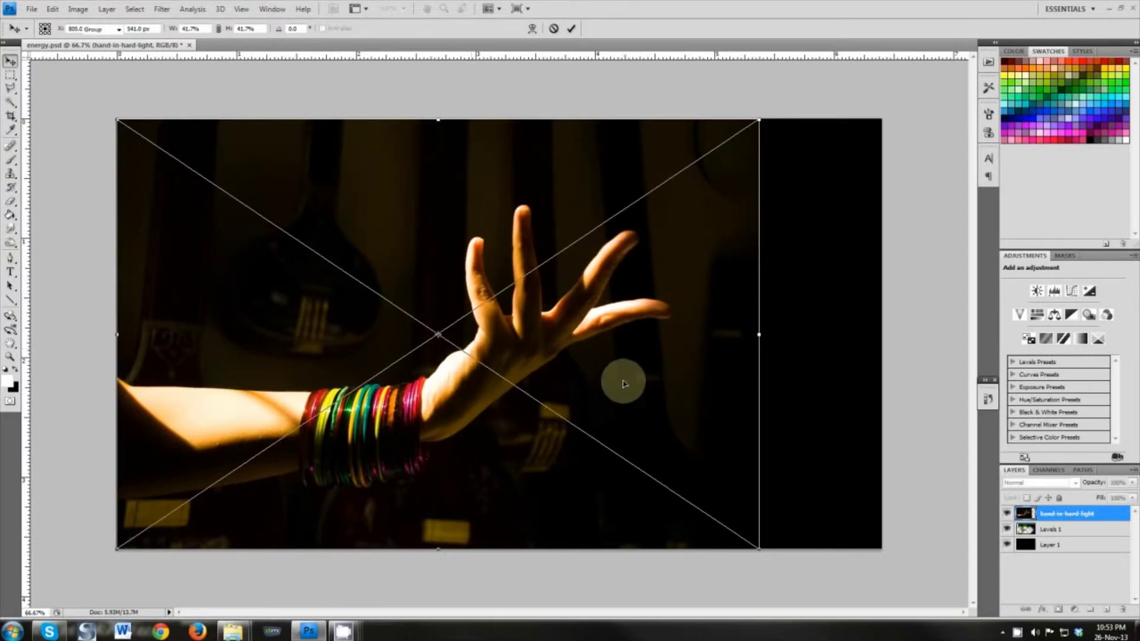
{"action": "key", "text": "Return"}
{"action": "left_click_drag", "start_coordinate": [1048, 515], "coordinate": [1053, 517]}
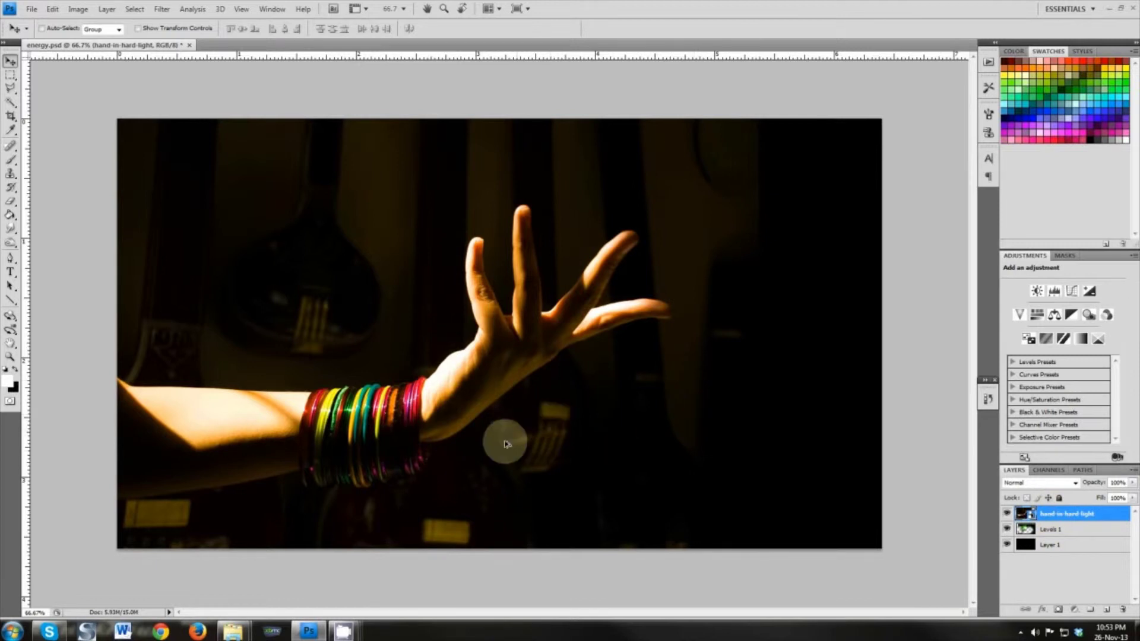
{"action": "scroll", "coordinate": [491, 443], "scroll_direction": "up", "scroll_amount": 2}
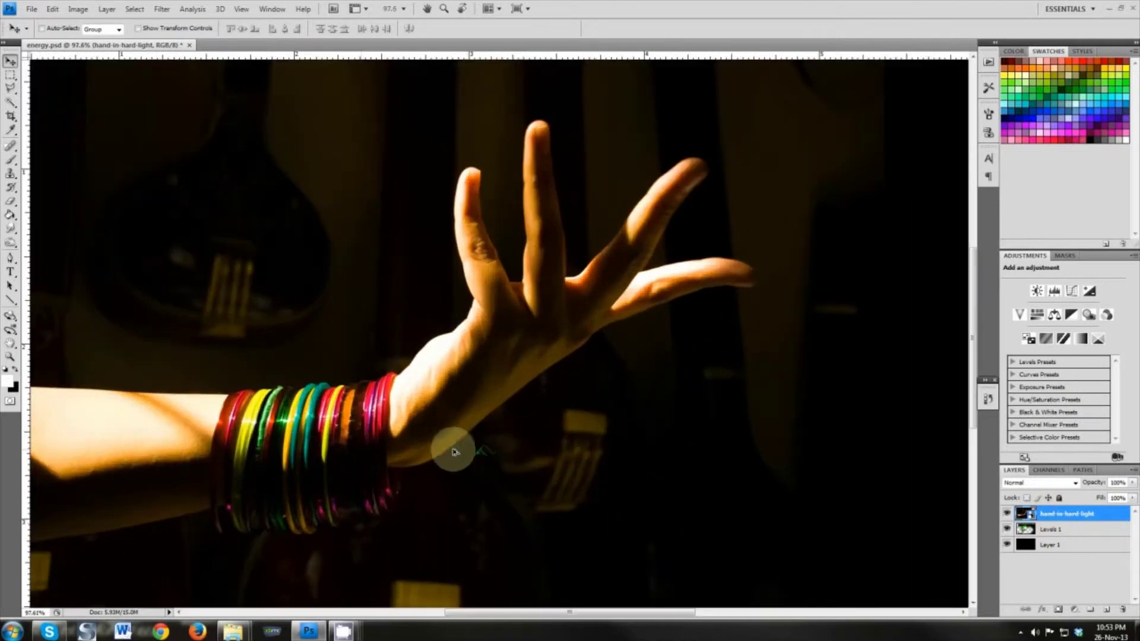
{"action": "left_click", "coordinate": [13, 89]}
Step: Trace the hand with the Magnetic Lasso and add a Hide All layer mask
{"action": "left_click", "coordinate": [54, 109]}
{"action": "scroll", "coordinate": [433, 412], "scroll_direction": "up", "scroll_amount": 1}
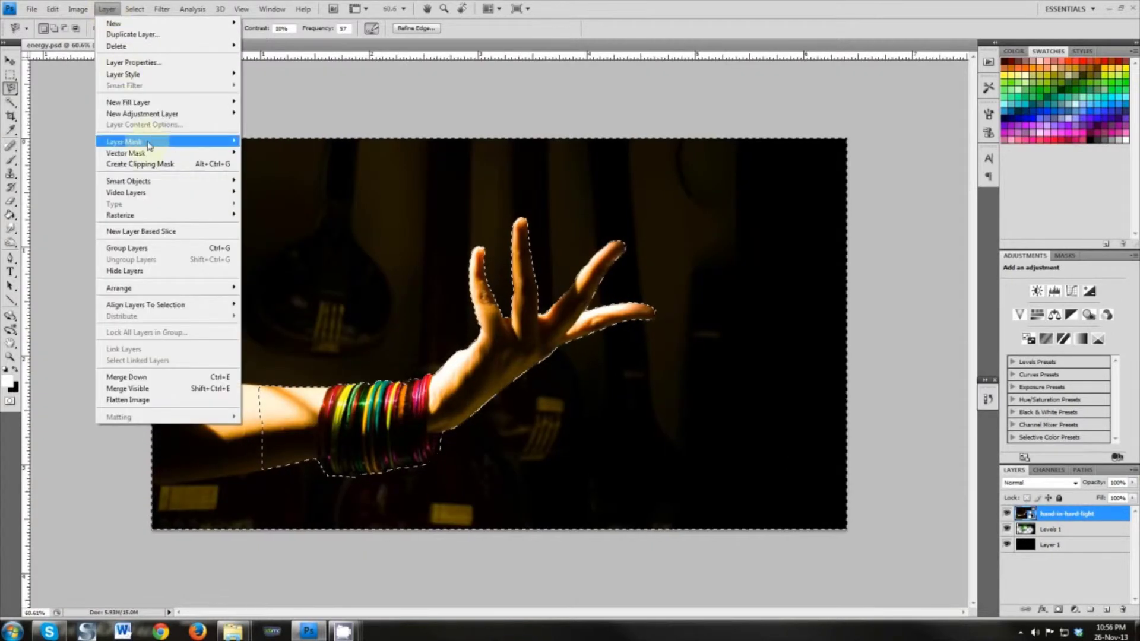
{"action": "mouse_move", "coordinate": [196, 141]}
{"action": "left_click", "coordinate": [273, 154]}
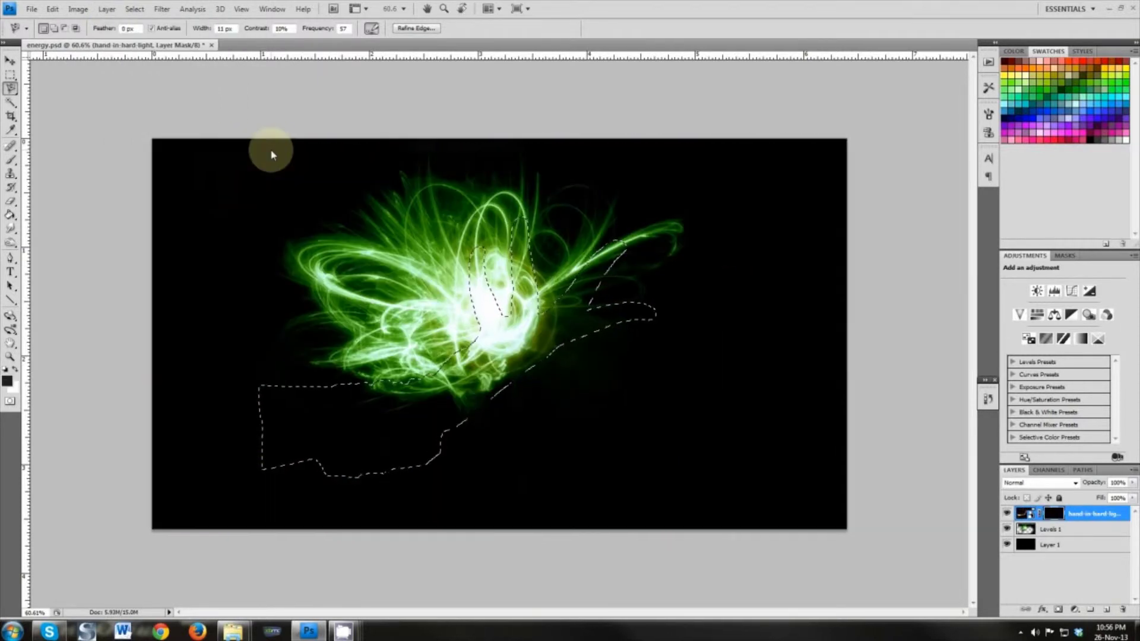
Step: Paint white inside the selection to reveal the hand and bangles, then deselect
{"action": "key", "text": "b"}
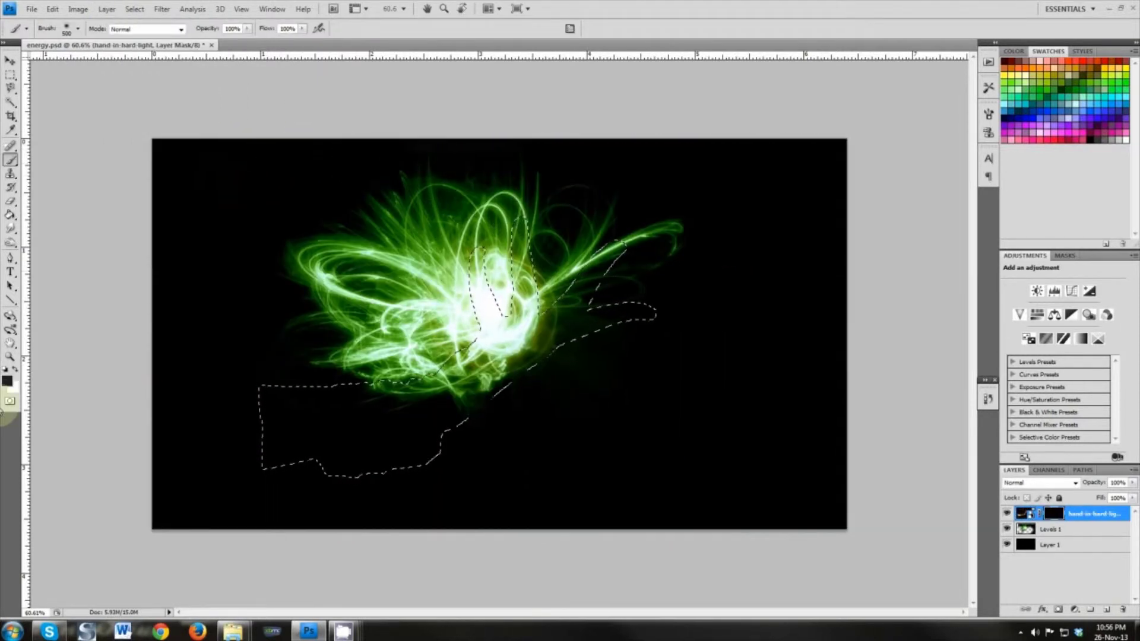
{"action": "key", "text": "x"}
{"action": "mouse_move", "coordinate": [293, 300]}
{"action": "left_mouse_down"}
{"action": "mouse_move", "coordinate": [504, 375]}
{"action": "mouse_move", "coordinate": [645, 274]}
{"action": "mouse_move", "coordinate": [372, 495]}
{"action": "left_mouse_up"}
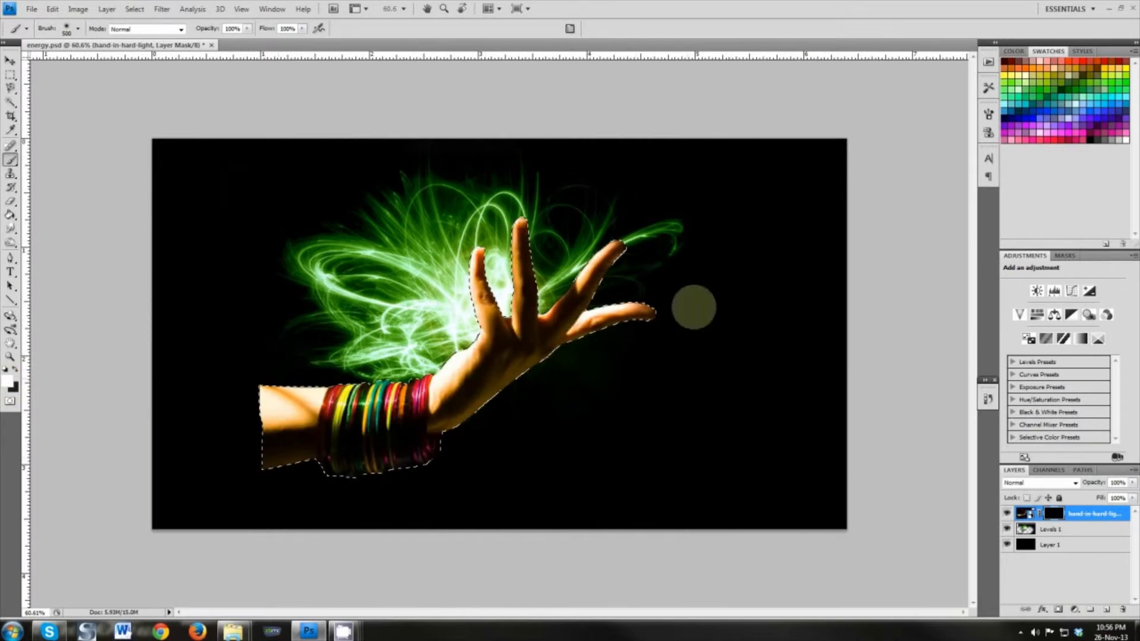
{"action": "left_click", "coordinate": [9, 62]}
{"action": "left_click", "coordinate": [391, 466]}
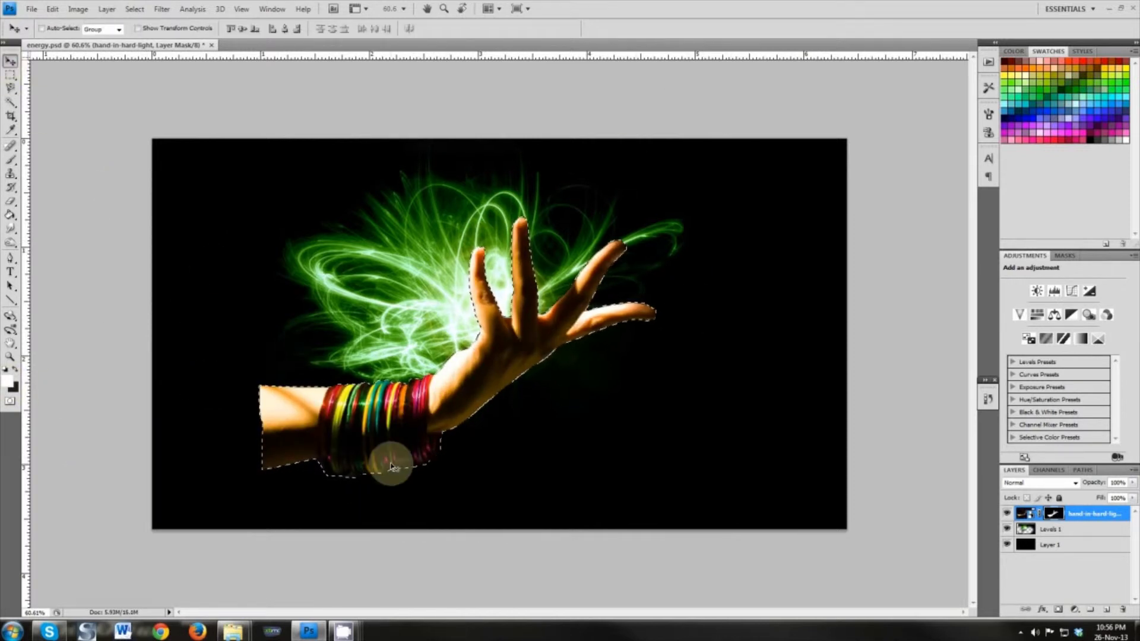
{"action": "key", "text": "ctrl+d"}
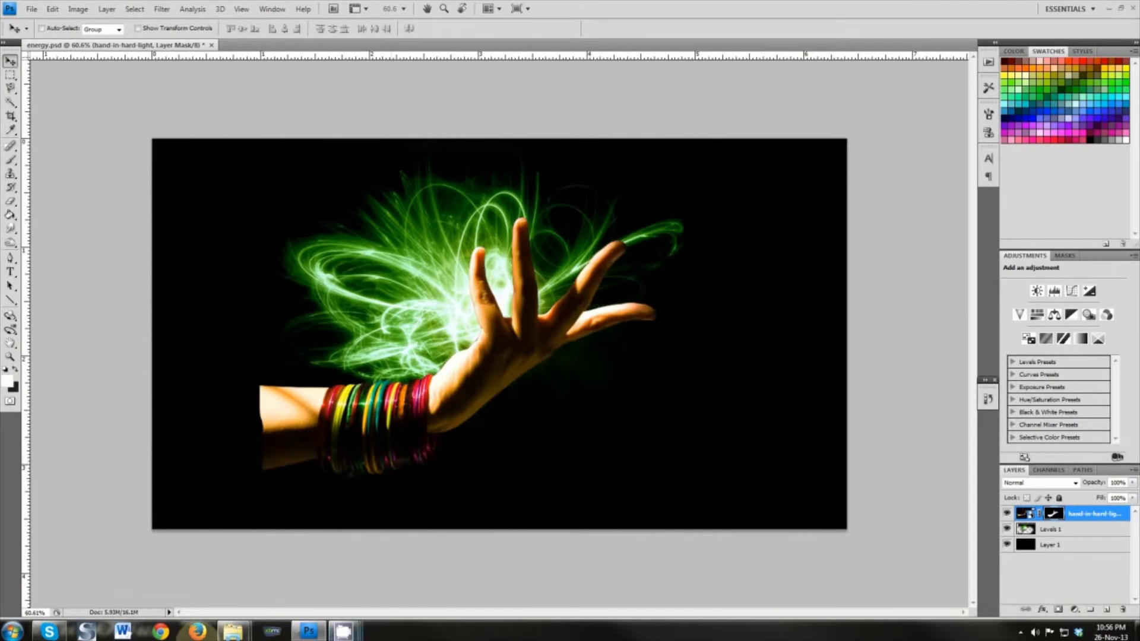
{"action": "scroll", "coordinate": [237, 526], "scroll_direction": "up", "scroll_amount": 3}
{"action": "scroll", "coordinate": [231, 523], "scroll_direction": "up", "scroll_amount": 3}
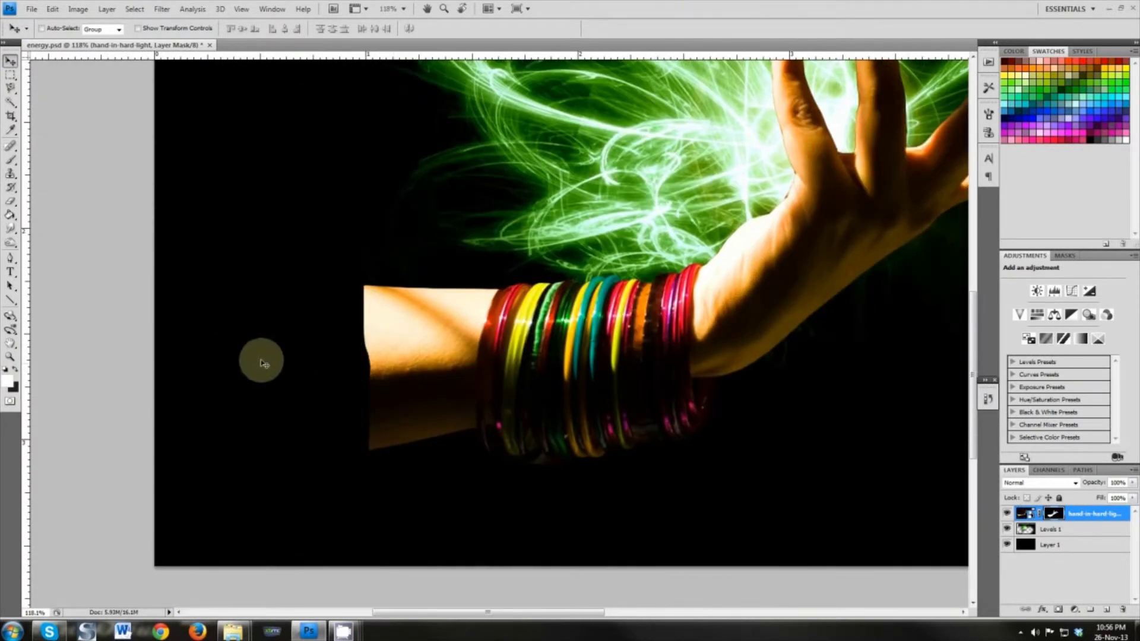
Step: Brush the hand layer's mask with a smaller brush to reveal more forearm and hand
{"action": "key", "text": "b"}
{"action": "key", "text": "bracketleft"}
{"action": "key", "text": "bracketleft"}
{"action": "key", "text": "bracketleft"}
{"action": "key", "text": "bracketleft"}
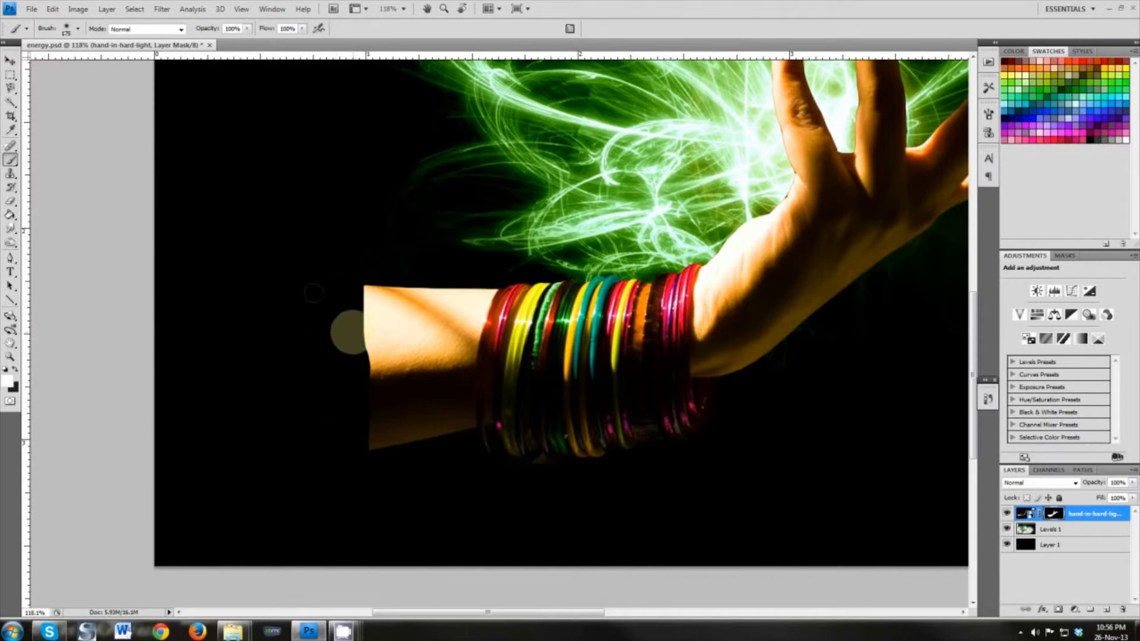
{"action": "mouse_move", "coordinate": [351, 323]}
{"action": "left_mouse_down"}
{"action": "mouse_move", "coordinate": [135, 331]}
{"action": "mouse_move", "coordinate": [320, 368]}
{"action": "mouse_move", "coordinate": [309, 400]}
{"action": "mouse_move", "coordinate": [162, 401]}
{"action": "mouse_move", "coordinate": [366, 404]}
{"action": "mouse_move", "coordinate": [242, 424]}
{"action": "mouse_move", "coordinate": [205, 416]}
{"action": "left_mouse_up"}
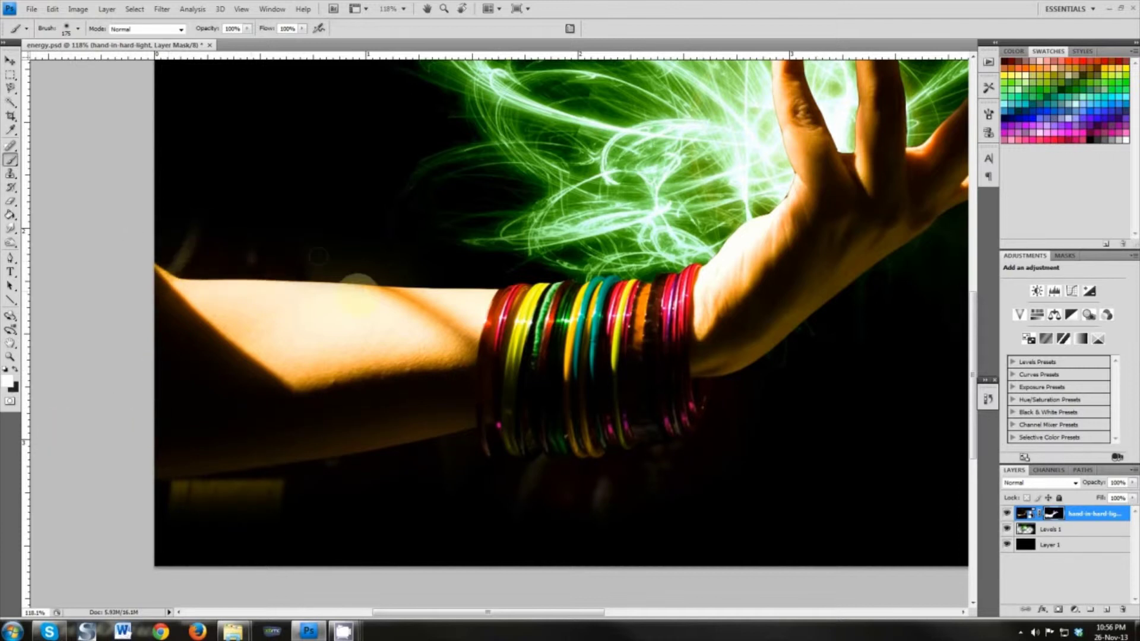
{"action": "left_click_drag", "start_coordinate": [620, 261], "coordinate": [359, 303]}
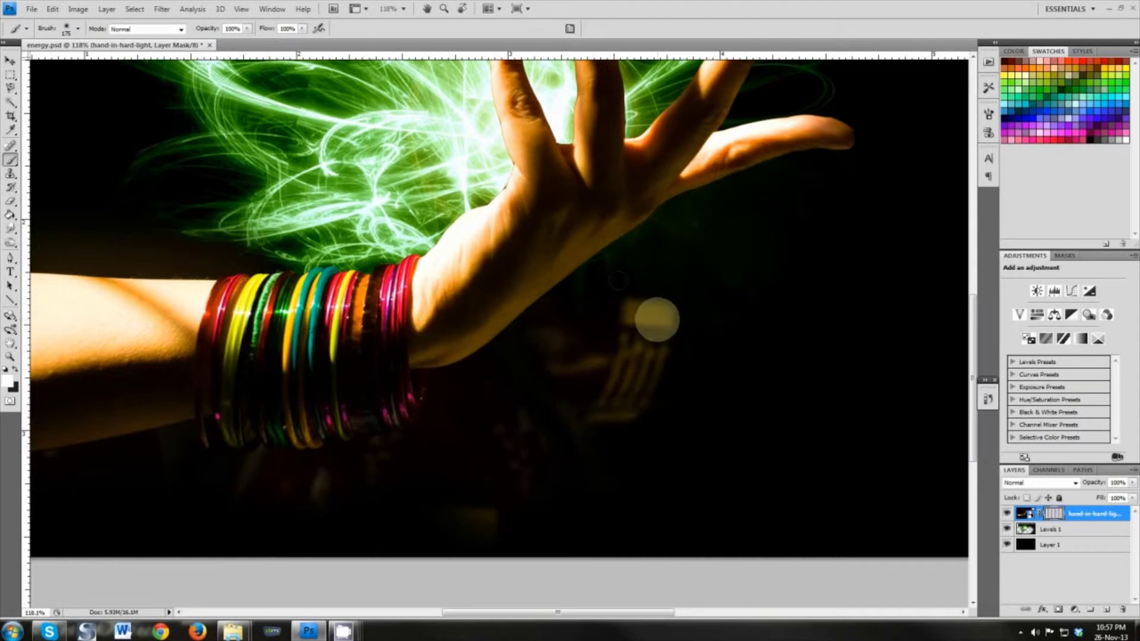
Step: Hide the background and Levels 1 glow, try and undo a mask stroke, then restore both
{"action": "left_click", "coordinate": [1008, 530]}
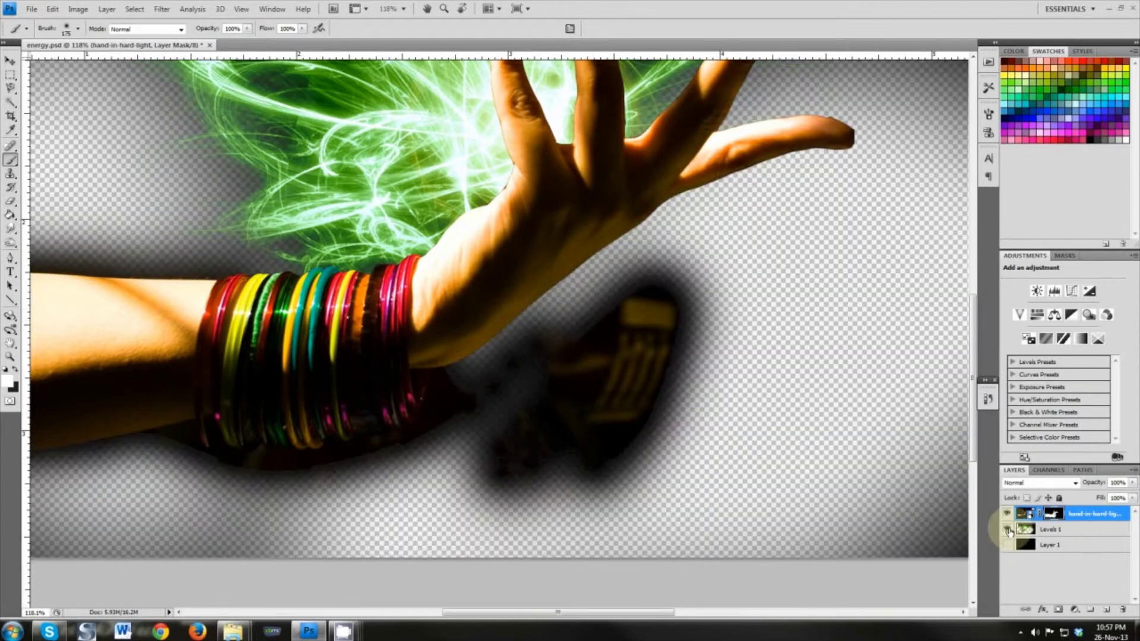
{"action": "scroll", "coordinate": [262, 315], "scroll_direction": "down", "scroll_amount": 3}
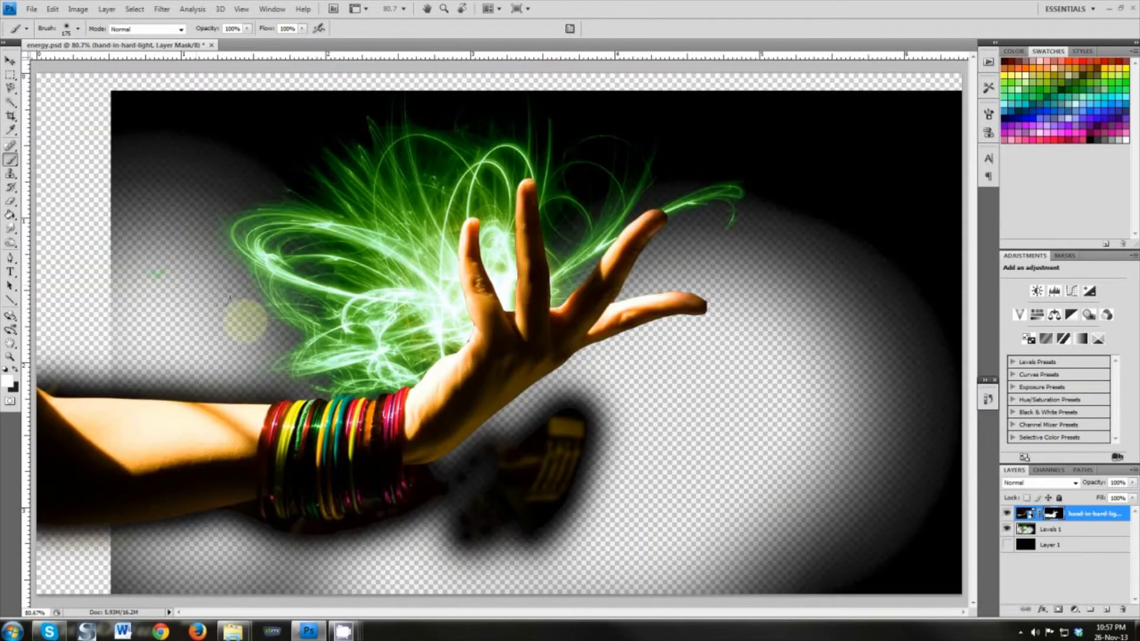
{"action": "scroll", "coordinate": [309, 365], "scroll_direction": "up", "scroll_amount": 2}
{"action": "left_click", "coordinate": [1007, 529]}
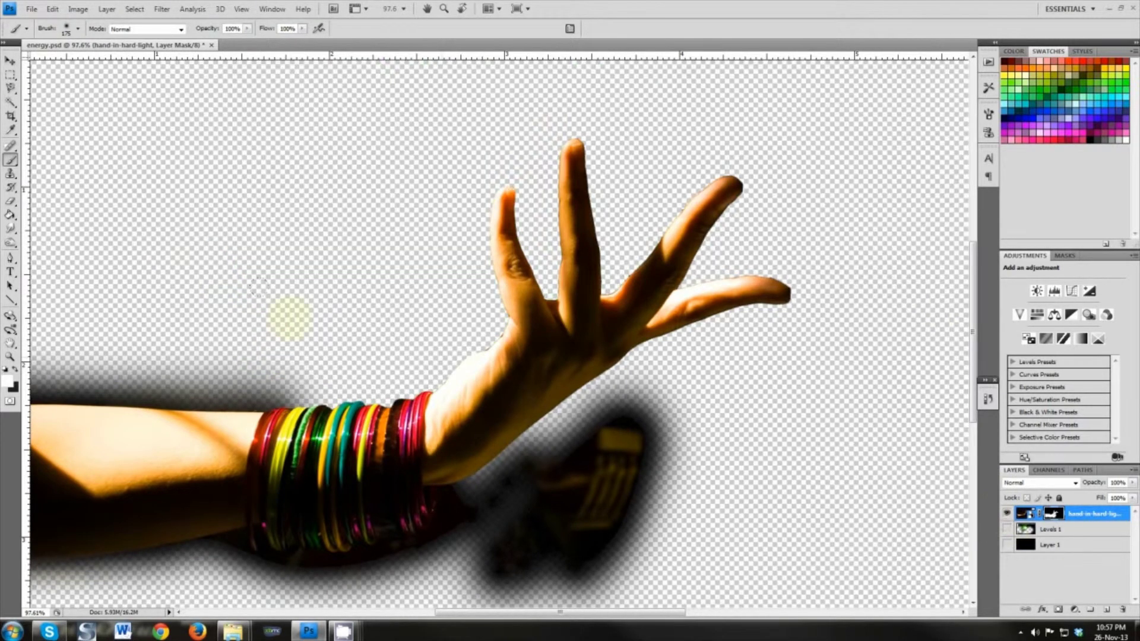
{"action": "mouse_move", "coordinate": [380, 333]}
{"action": "left_mouse_down"}
{"action": "mouse_move", "coordinate": [336, 298]}
{"action": "mouse_move", "coordinate": [191, 264]}
{"action": "mouse_move", "coordinate": [333, 309]}
{"action": "mouse_move", "coordinate": [346, 372]}
{"action": "mouse_move", "coordinate": [171, 387]}
{"action": "mouse_move", "coordinate": [177, 370]}
{"action": "mouse_move", "coordinate": [242, 343]}
{"action": "mouse_move", "coordinate": [273, 270]}
{"action": "mouse_move", "coordinate": [142, 270]}
{"action": "mouse_move", "coordinate": [226, 282]}
{"action": "mouse_move", "coordinate": [230, 266]}
{"action": "mouse_move", "coordinate": [264, 302]}
{"action": "left_mouse_up"}
{"action": "key", "text": "ctrl+z"}
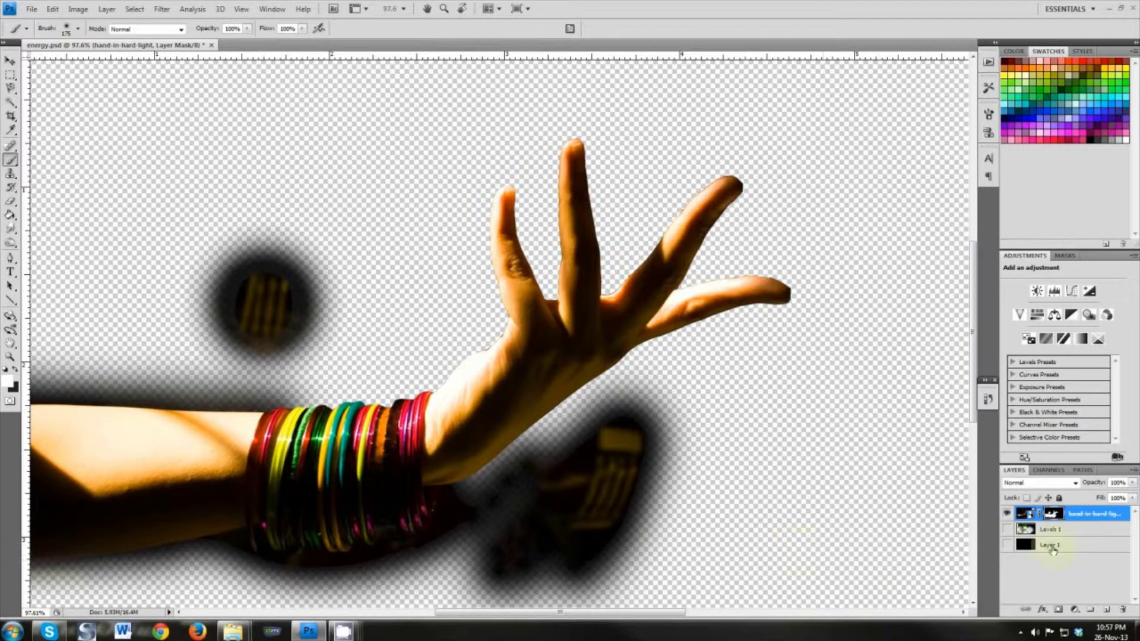
{"action": "left_click", "coordinate": [1007, 529]}
{"action": "left_click", "coordinate": [1007, 545]}
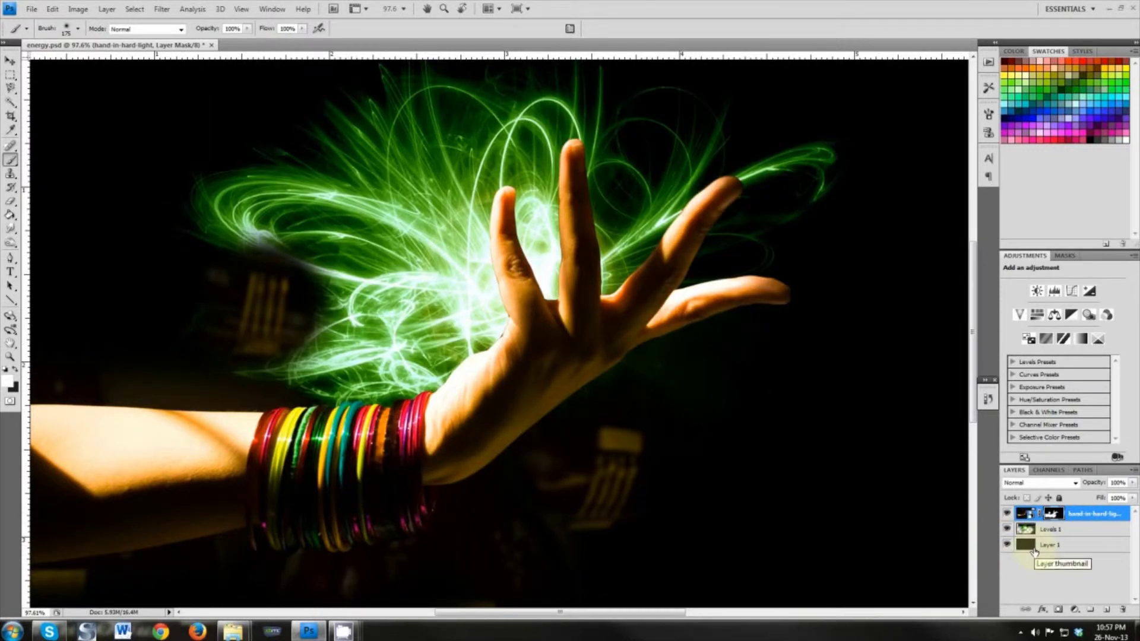
Step: Duplicate the hand-in-hard-light layer and move the copy below Levels 1
{"action": "right_click", "coordinate": [1109, 516]}
{"action": "left_click", "coordinate": [1034, 223]}
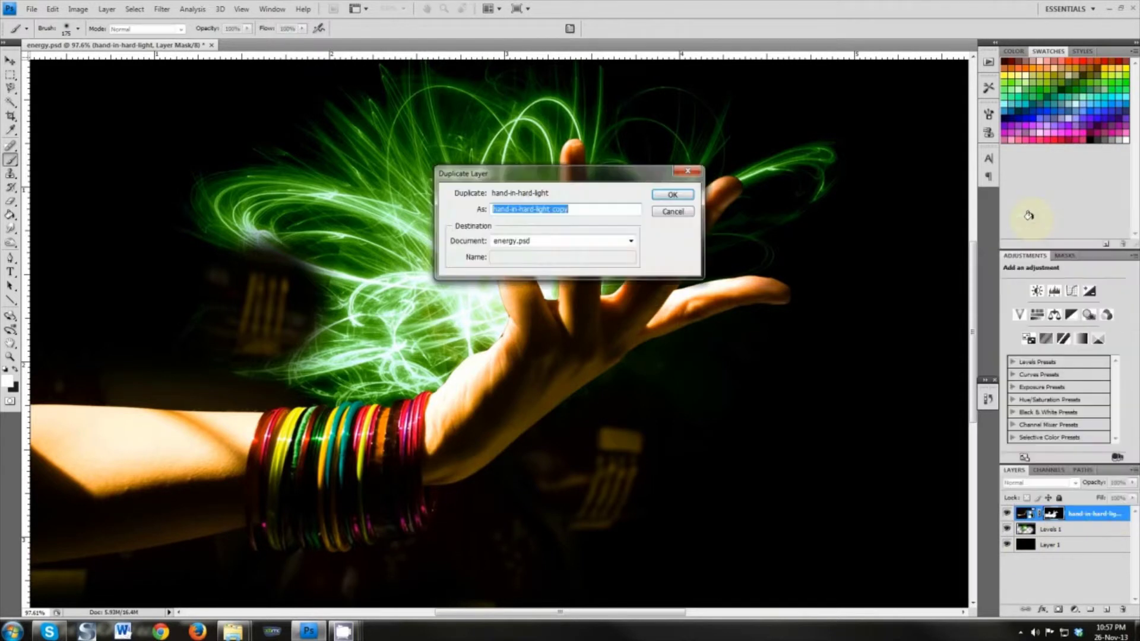
{"action": "key", "text": "Return"}
{"action": "left_click_drag", "start_coordinate": [1101, 518], "coordinate": [1090, 553]}
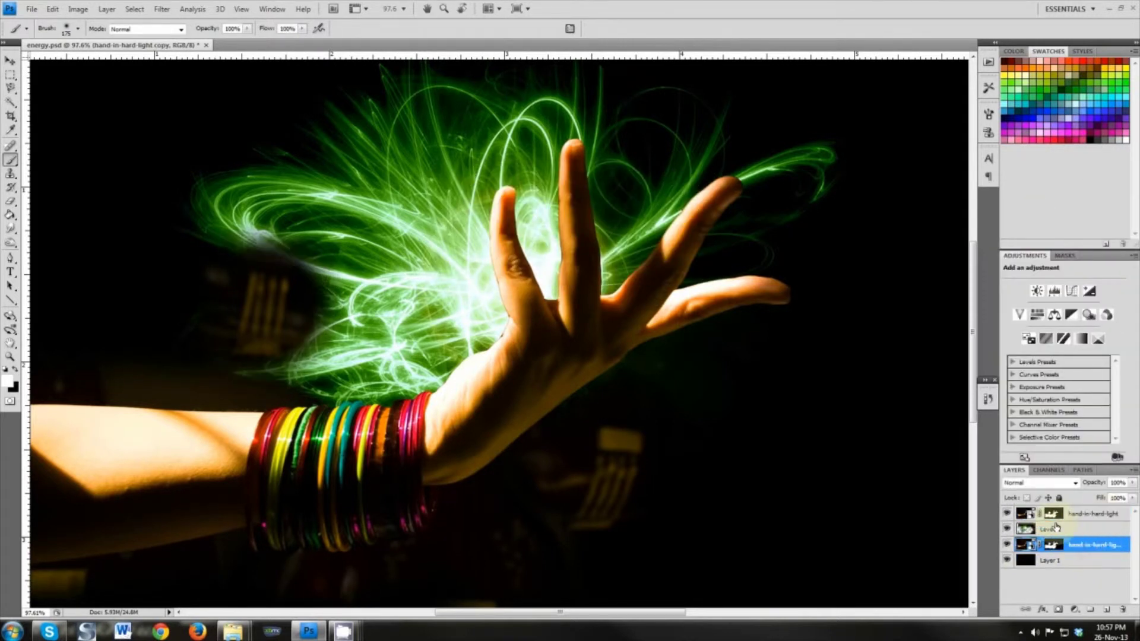
Step: Paint black on the top hand layer's mask to hide the blurred window
{"action": "left_click", "coordinate": [1053, 513]}
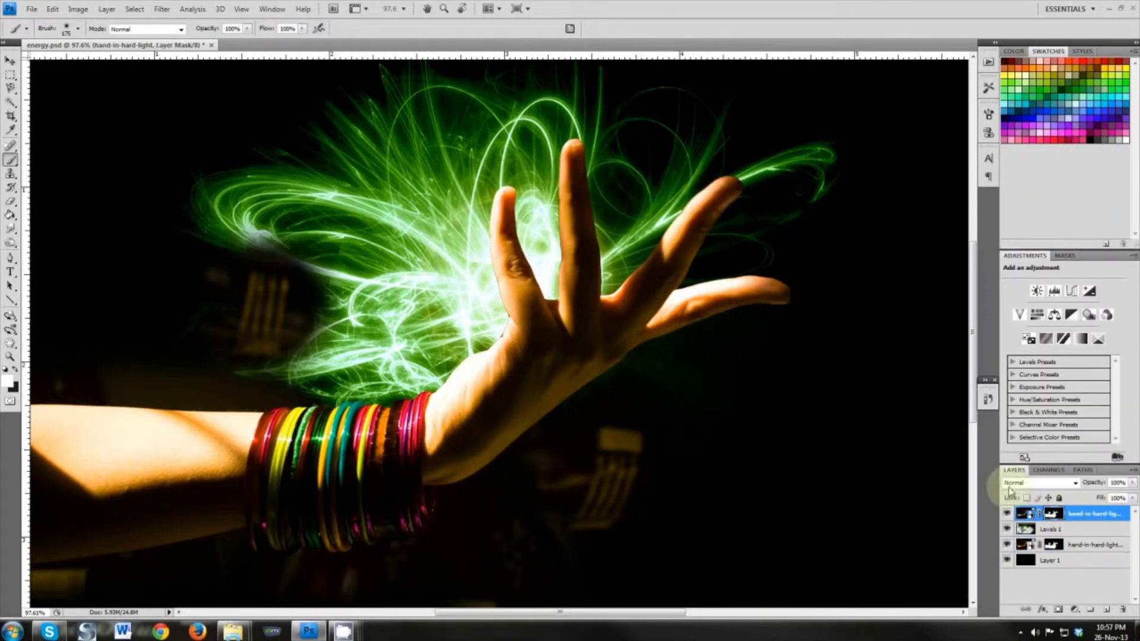
{"action": "left_click", "coordinate": [13, 371]}
{"action": "mouse_move", "coordinate": [264, 294]}
{"action": "left_mouse_down"}
{"action": "mouse_move", "coordinate": [241, 251]}
{"action": "mouse_move", "coordinate": [301, 229]}
{"action": "mouse_move", "coordinate": [283, 309]}
{"action": "mouse_move", "coordinate": [240, 285]}
{"action": "left_mouse_up"}
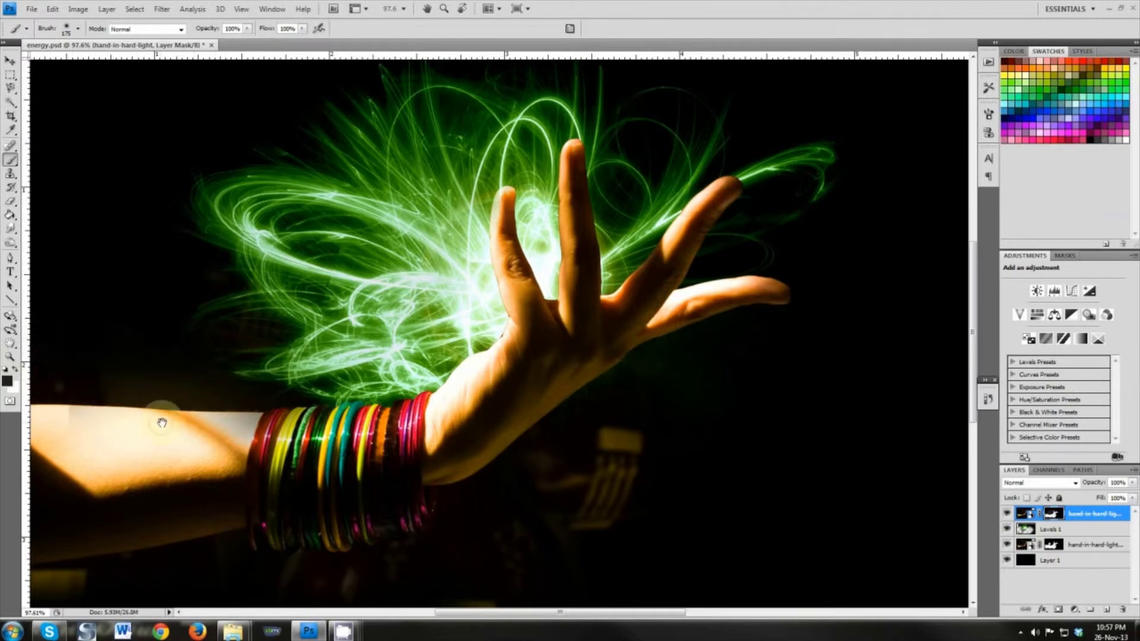
{"action": "left_click_drag", "start_coordinate": [162, 423], "coordinate": [443, 374]}
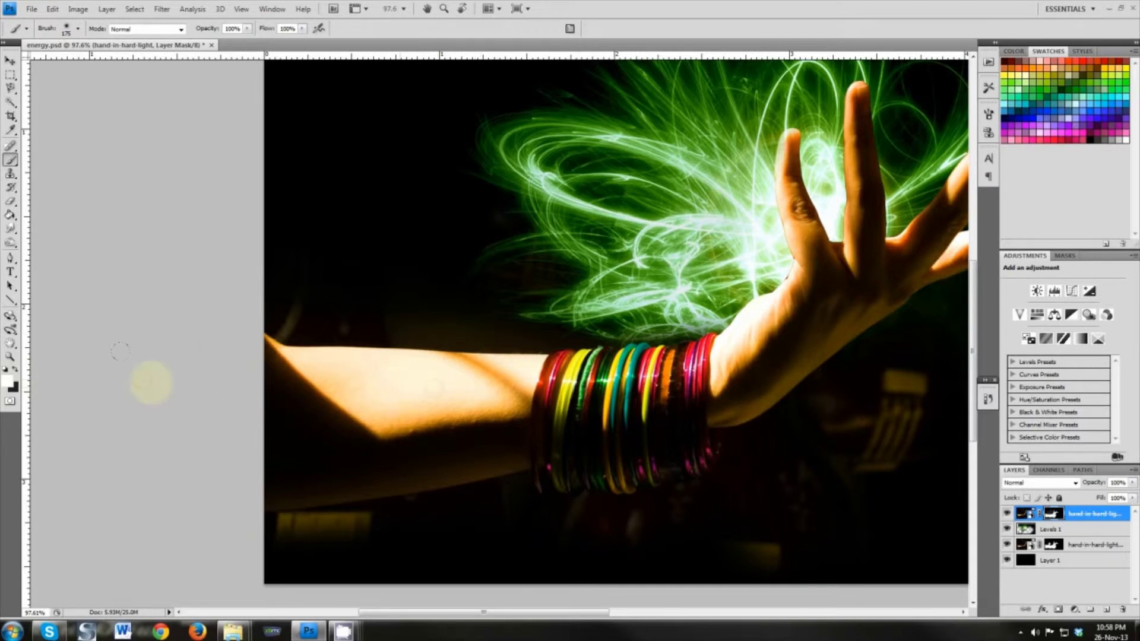
Step: Hide the Levels 1 glow, black background and lower hand copy layers
{"action": "left_click_drag", "start_coordinate": [864, 387], "coordinate": [661, 407]}
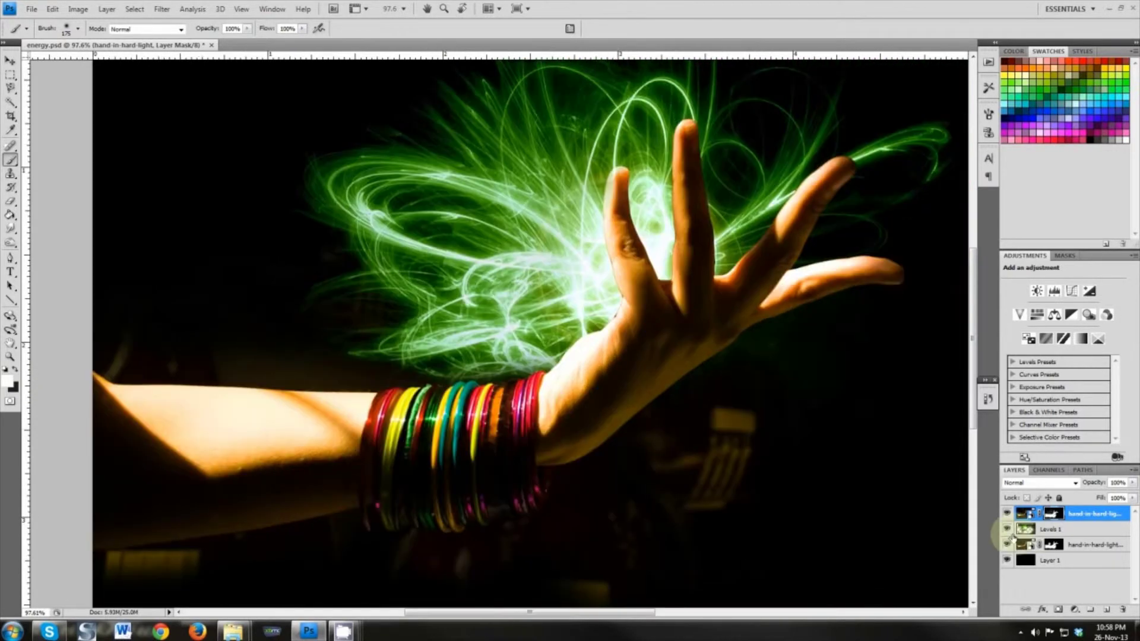
{"action": "left_click", "coordinate": [1007, 529]}
{"action": "left_click", "coordinate": [1008, 560]}
{"action": "left_click", "coordinate": [1007, 544]}
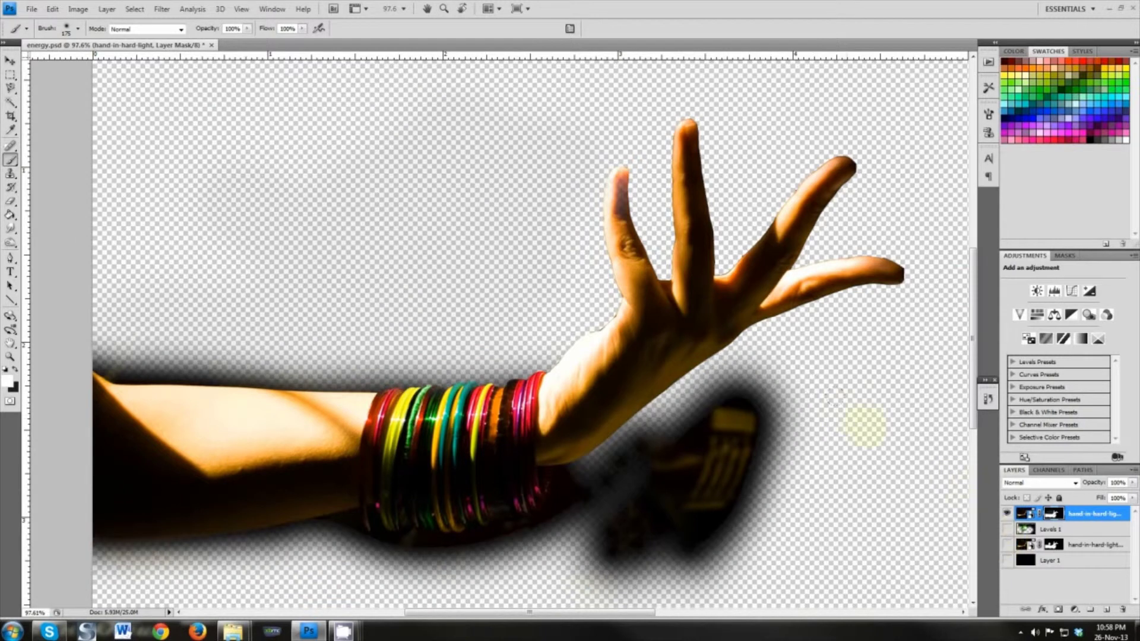
{"action": "scroll", "coordinate": [437, 401], "scroll_direction": "up", "scroll_amount": 2}
{"action": "scroll", "coordinate": [436, 401], "scroll_direction": "up", "scroll_amount": 2}
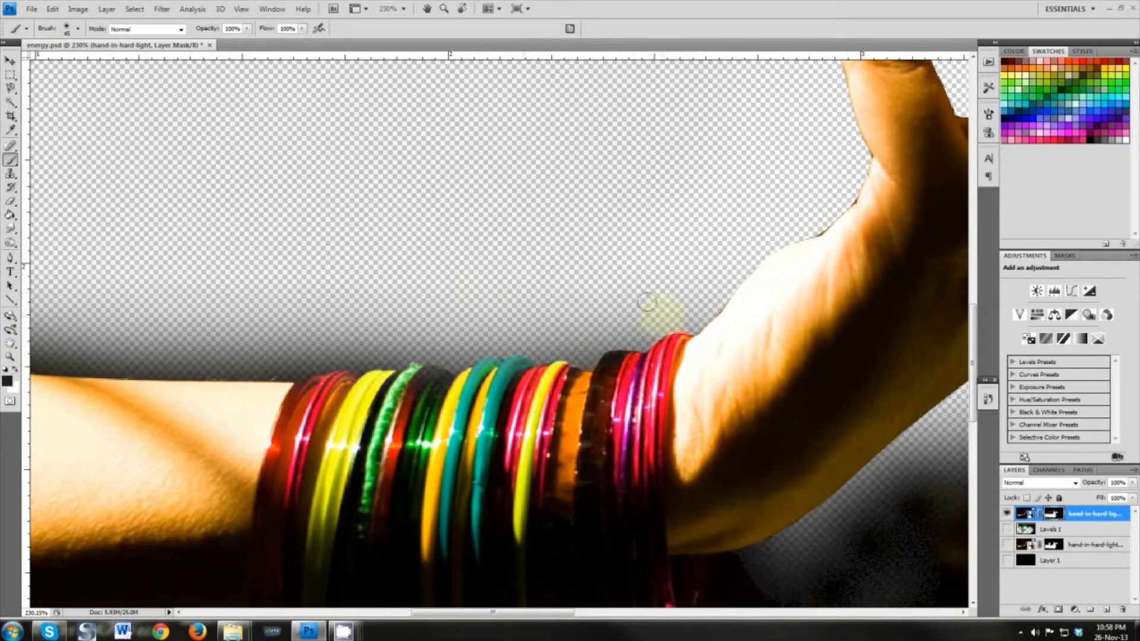
Step: Mask out the grey shadow and dark area above the forearm and bangles
{"action": "mouse_move", "coordinate": [647, 303]}
{"action": "left_mouse_down"}
{"action": "mouse_move", "coordinate": [542, 318]}
{"action": "mouse_move", "coordinate": [202, 320]}
{"action": "mouse_move", "coordinate": [68, 309]}
{"action": "left_mouse_up"}
{"action": "left_click_drag", "start_coordinate": [698, 254], "coordinate": [546, 343]}
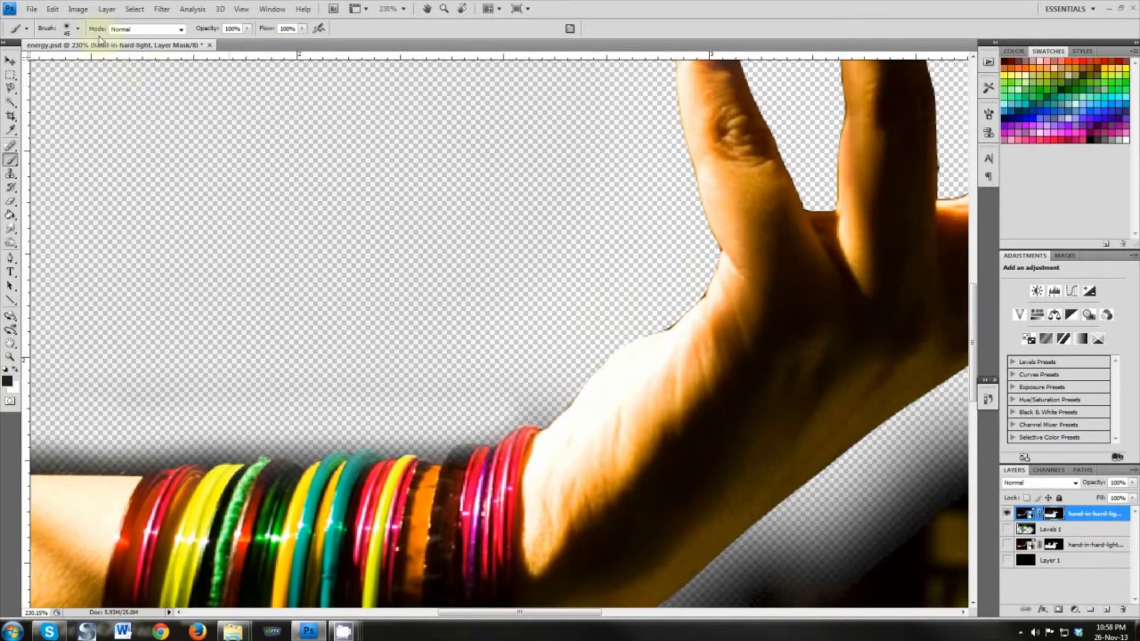
{"action": "left_click", "coordinate": [78, 28]}
{"action": "key", "text": "Return"}
{"action": "scroll", "coordinate": [301, 473], "scroll_direction": "up", "scroll_amount": 5}
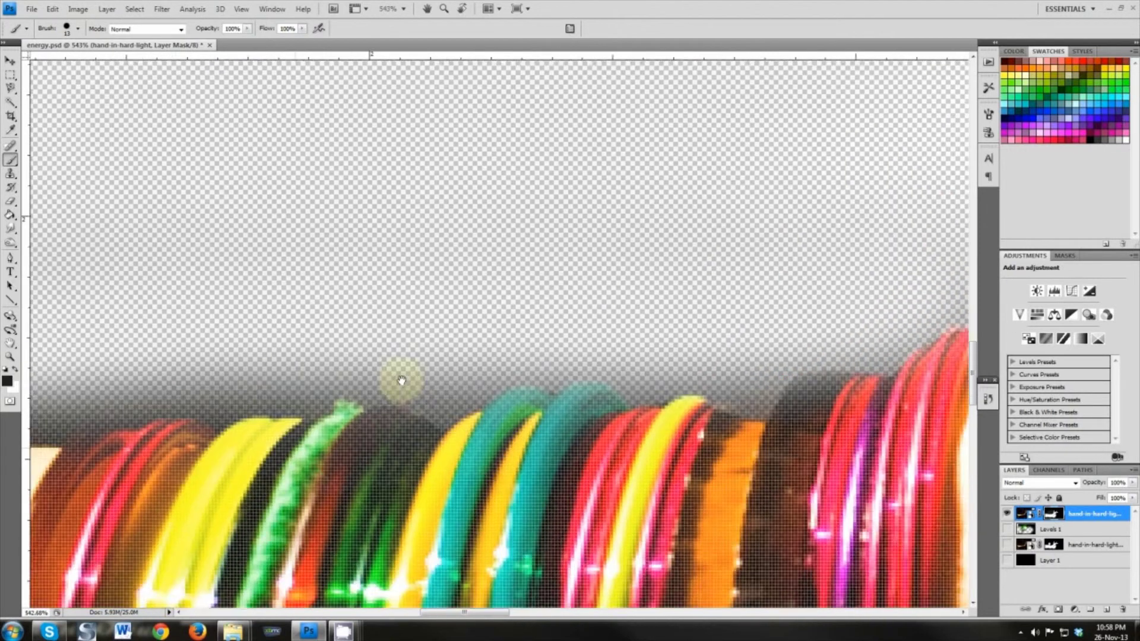
{"action": "left_click_drag", "start_coordinate": [402, 380], "coordinate": [526, 322]}
{"action": "mouse_move", "coordinate": [234, 326]}
{"action": "left_mouse_down"}
{"action": "mouse_move", "coordinate": [380, 314]}
{"action": "mouse_move", "coordinate": [140, 319]}
{"action": "mouse_move", "coordinate": [186, 305]}
{"action": "mouse_move", "coordinate": [88, 313]}
{"action": "left_mouse_up"}
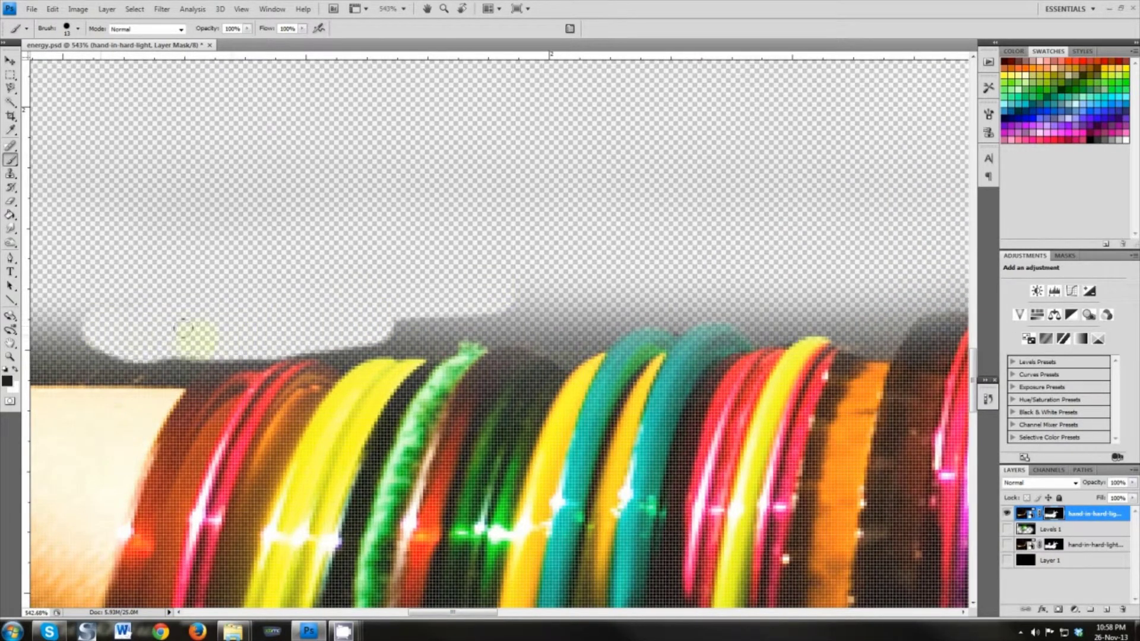
{"action": "left_click_drag", "start_coordinate": [172, 335], "coordinate": [450, 309]}
{"action": "mouse_move", "coordinate": [544, 306]}
{"action": "left_mouse_down"}
{"action": "mouse_move", "coordinate": [538, 318]}
{"action": "mouse_move", "coordinate": [420, 315]}
{"action": "left_mouse_up"}
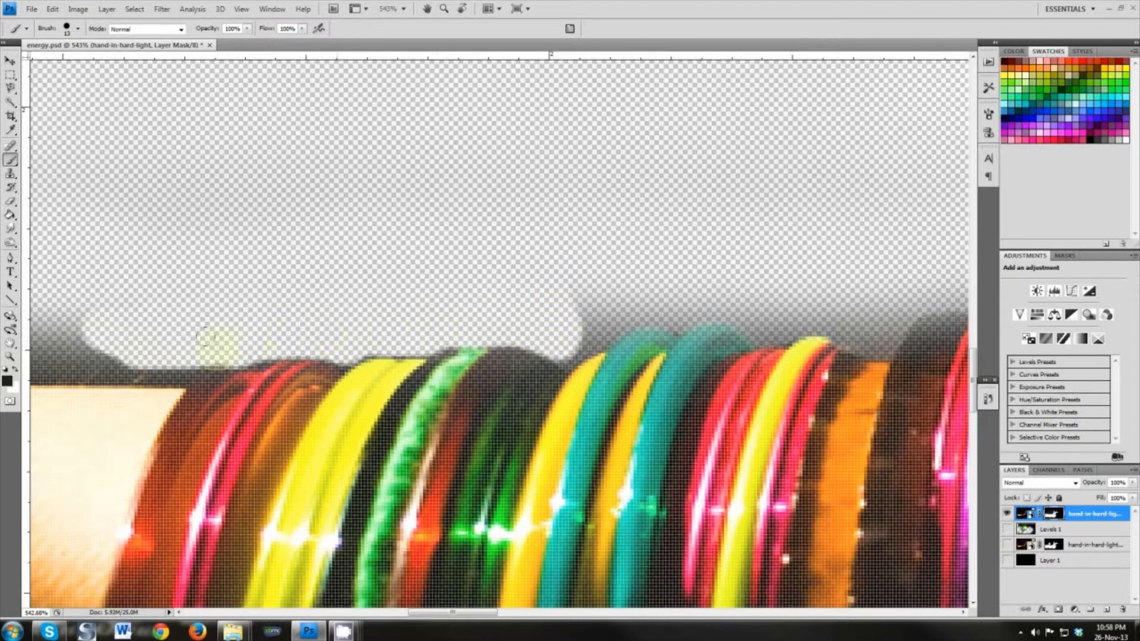
Step: Clean the grey fringe along the bangles, bracelets and wrist edge on the mask
{"action": "left_click_drag", "start_coordinate": [565, 311], "coordinate": [273, 323]}
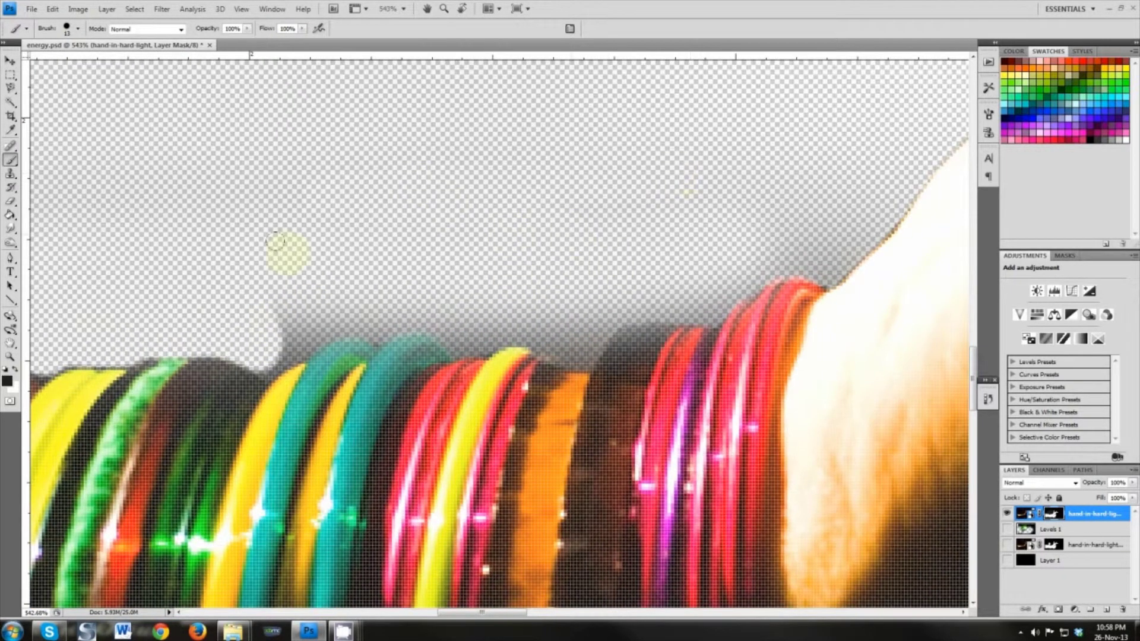
{"action": "mouse_move", "coordinate": [521, 193]}
{"action": "left_mouse_down"}
{"action": "mouse_move", "coordinate": [281, 214]}
{"action": "mouse_move", "coordinate": [361, 251]}
{"action": "mouse_move", "coordinate": [572, 231]}
{"action": "mouse_move", "coordinate": [440, 266]}
{"action": "left_mouse_up"}
{"action": "left_click_drag", "start_coordinate": [286, 329], "coordinate": [270, 351]}
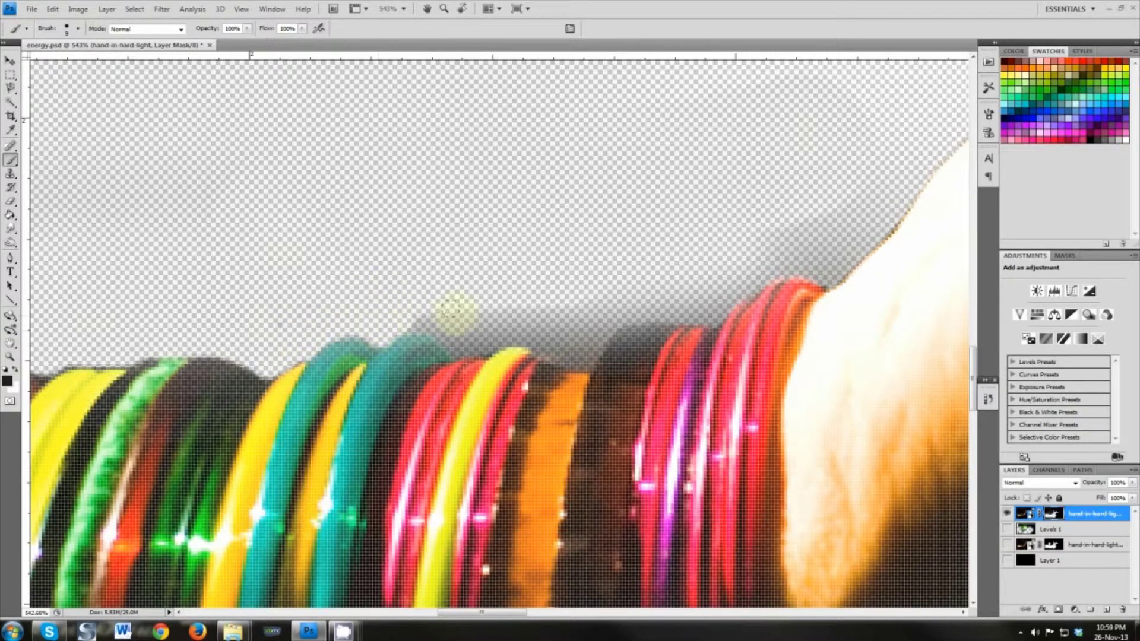
{"action": "mouse_move", "coordinate": [455, 313]}
{"action": "left_mouse_down"}
{"action": "mouse_move", "coordinate": [463, 333]}
{"action": "mouse_move", "coordinate": [417, 315]}
{"action": "mouse_move", "coordinate": [600, 300]}
{"action": "mouse_move", "coordinate": [466, 310]}
{"action": "mouse_move", "coordinate": [552, 331]}
{"action": "mouse_move", "coordinate": [571, 347]}
{"action": "left_mouse_up"}
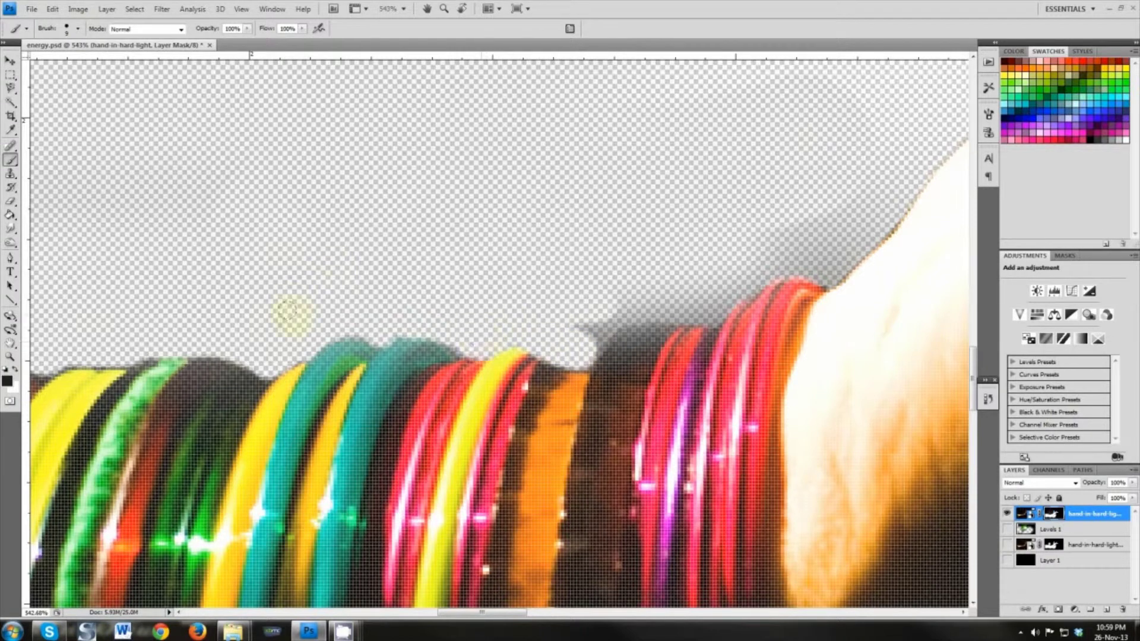
{"action": "left_click_drag", "start_coordinate": [656, 331], "coordinate": [357, 361]}
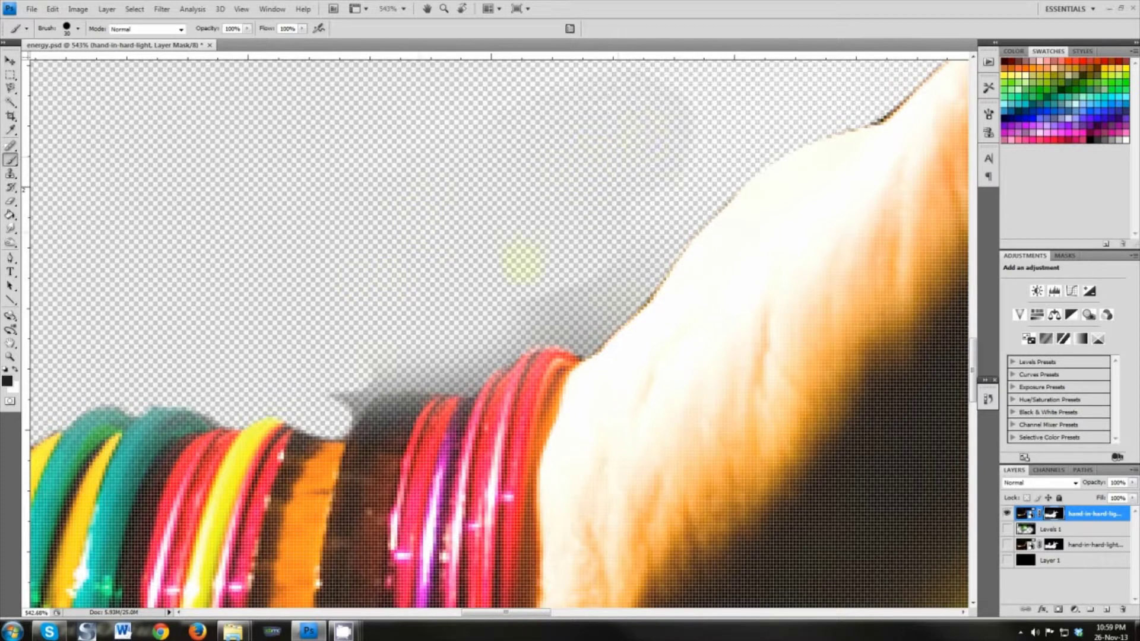
{"action": "mouse_move", "coordinate": [523, 262]}
{"action": "left_mouse_down"}
{"action": "mouse_move", "coordinate": [564, 268]}
{"action": "mouse_move", "coordinate": [559, 286]}
{"action": "mouse_move", "coordinate": [412, 342]}
{"action": "mouse_move", "coordinate": [345, 347]}
{"action": "left_mouse_up"}
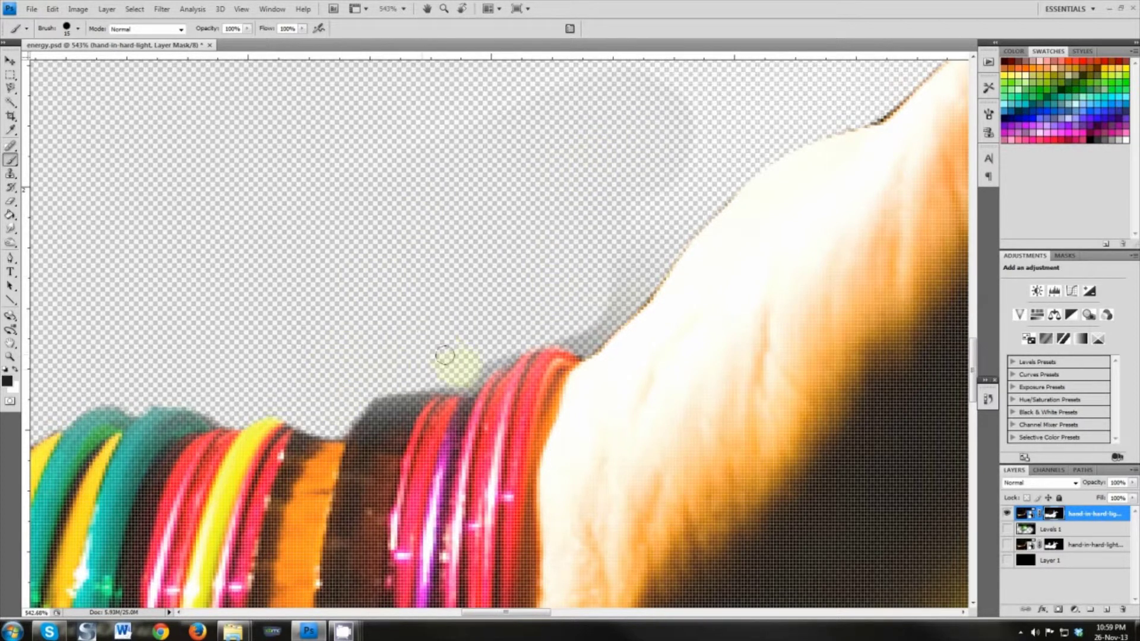
{"action": "left_click_drag", "start_coordinate": [444, 356], "coordinate": [349, 349]}
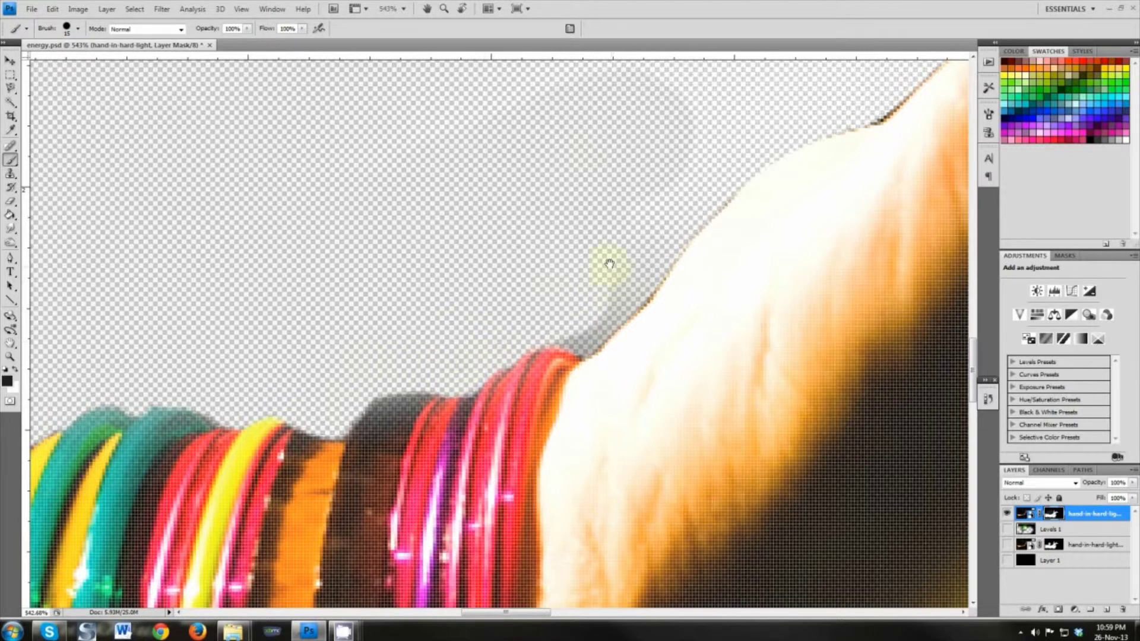
{"action": "left_click_drag", "start_coordinate": [610, 264], "coordinate": [506, 201]}
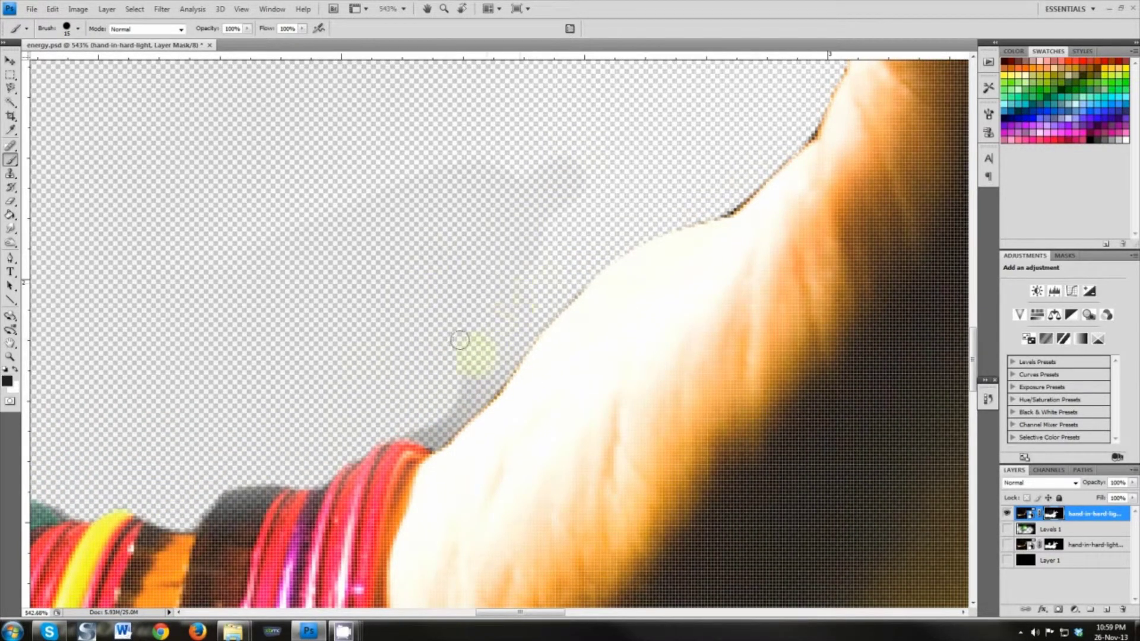
{"action": "left_click_drag", "start_coordinate": [459, 340], "coordinate": [430, 393]}
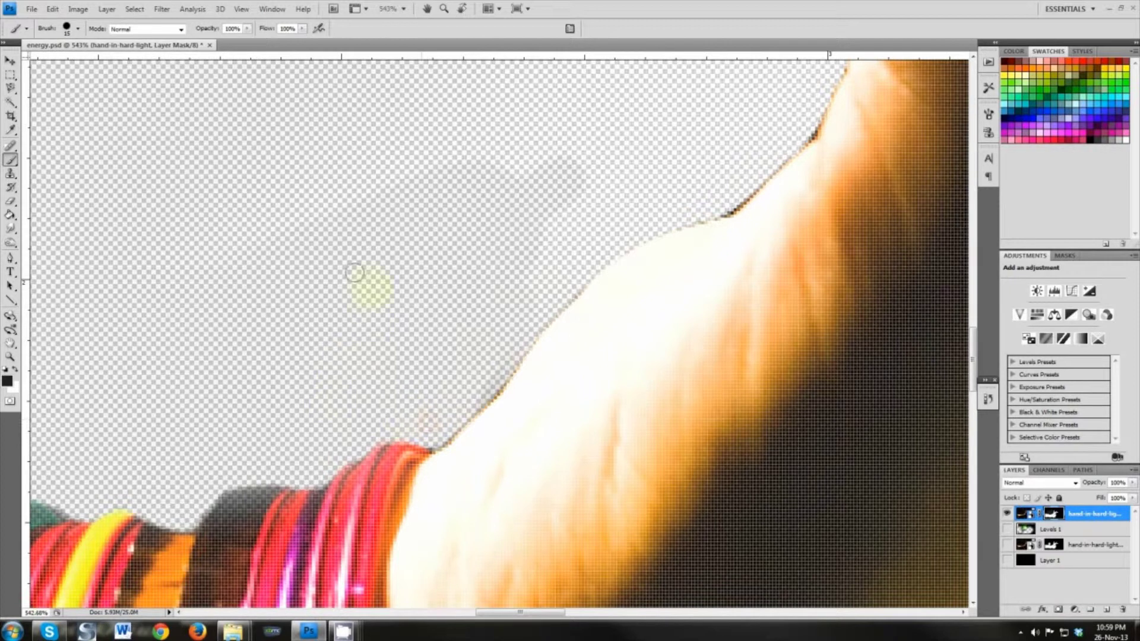
Step: Fade the remaining dark shadow above the forearm with an adjusted brush
{"action": "scroll", "coordinate": [414, 254], "scroll_direction": "down", "scroll_amount": 3}
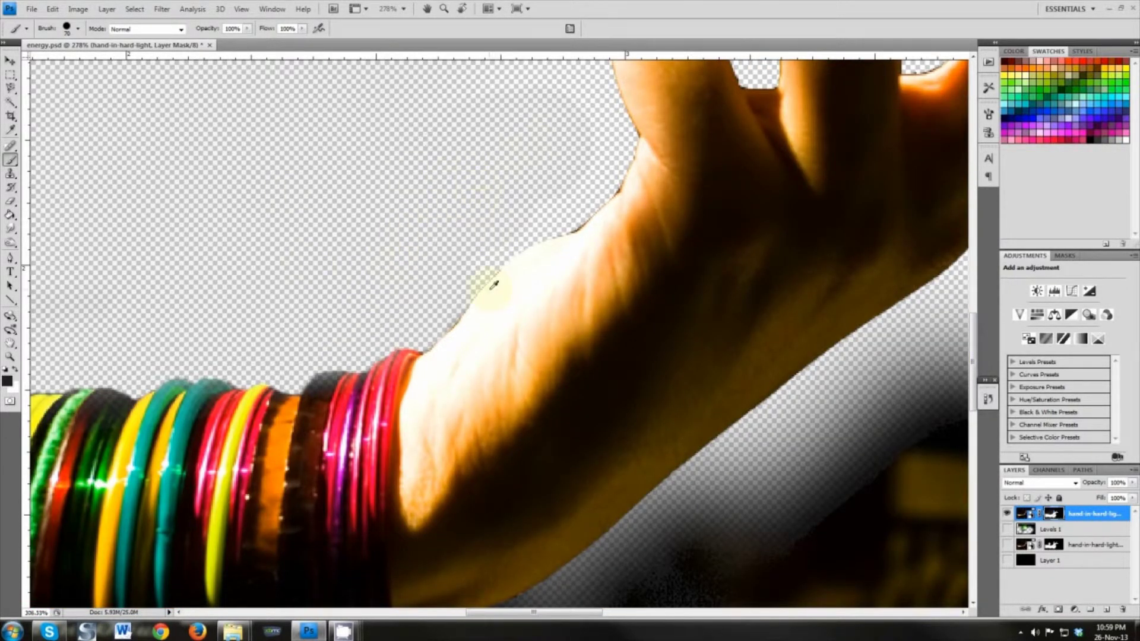
{"action": "scroll", "coordinate": [493, 285], "scroll_direction": "up", "scroll_amount": 5}
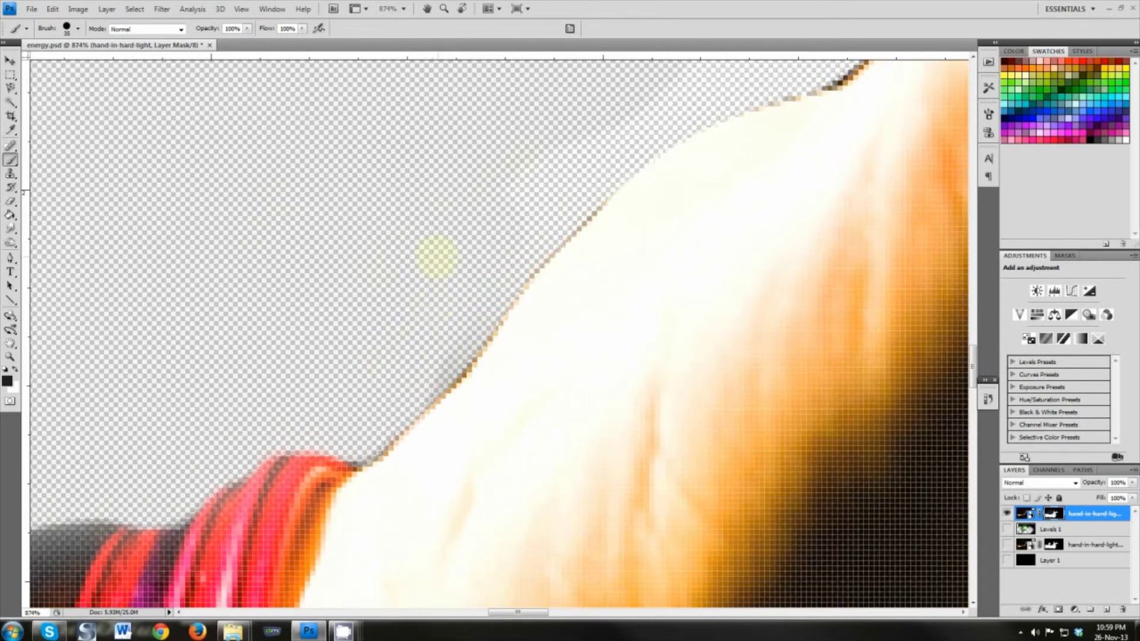
{"action": "left_click", "coordinate": [78, 29]}
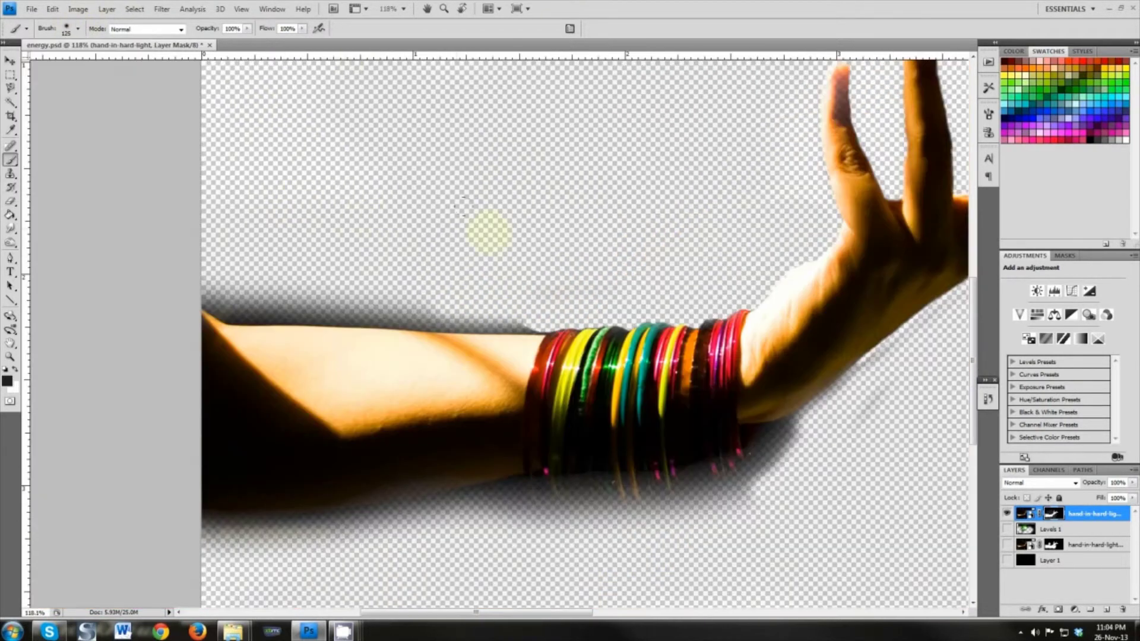
{"action": "mouse_move", "coordinate": [529, 307]}
{"action": "left_mouse_down"}
{"action": "mouse_move", "coordinate": [405, 309]}
{"action": "mouse_move", "coordinate": [184, 272]}
{"action": "left_mouse_up"}
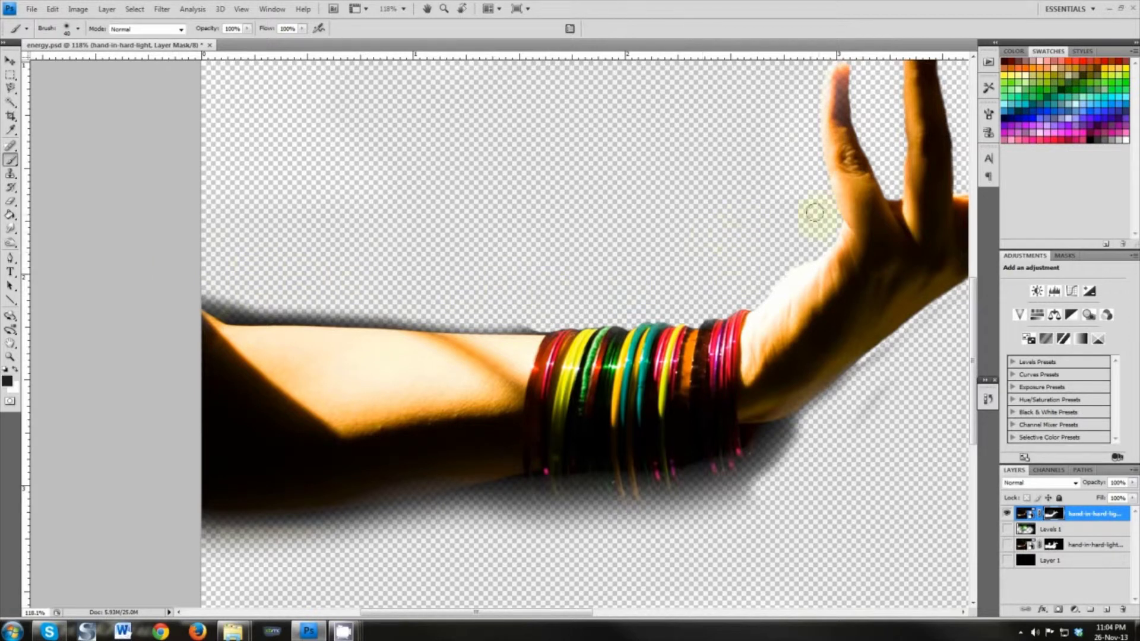
Step: Fit the image on screen and show the black background and hand layers again
{"action": "key", "text": "ctrl+0"}
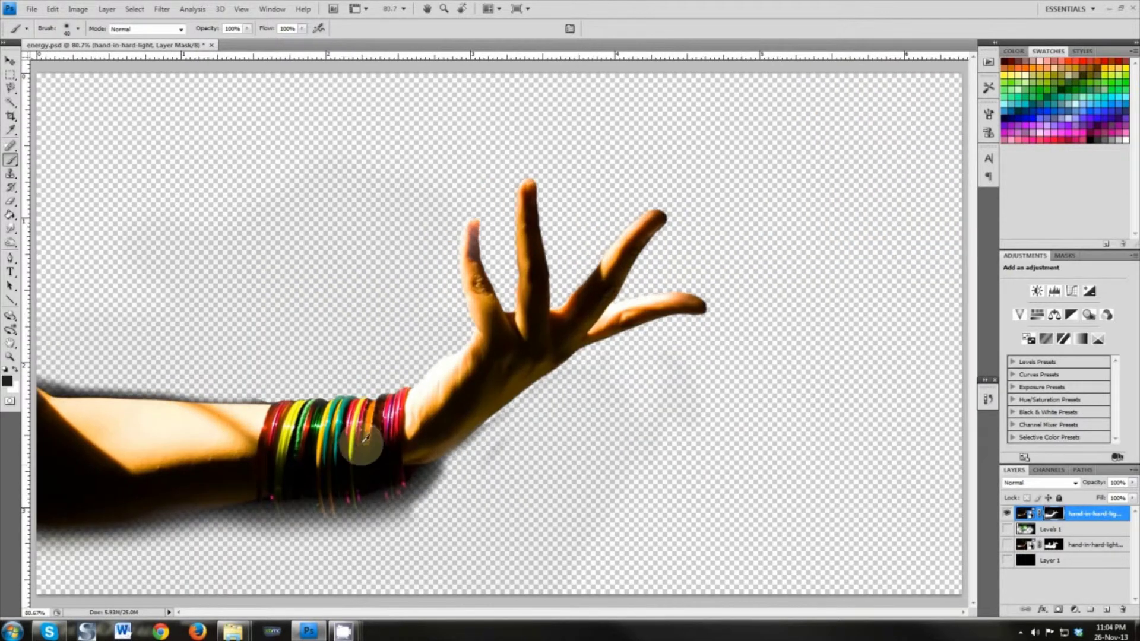
{"action": "left_click_drag", "start_coordinate": [1006, 561], "coordinate": [1007, 546]}
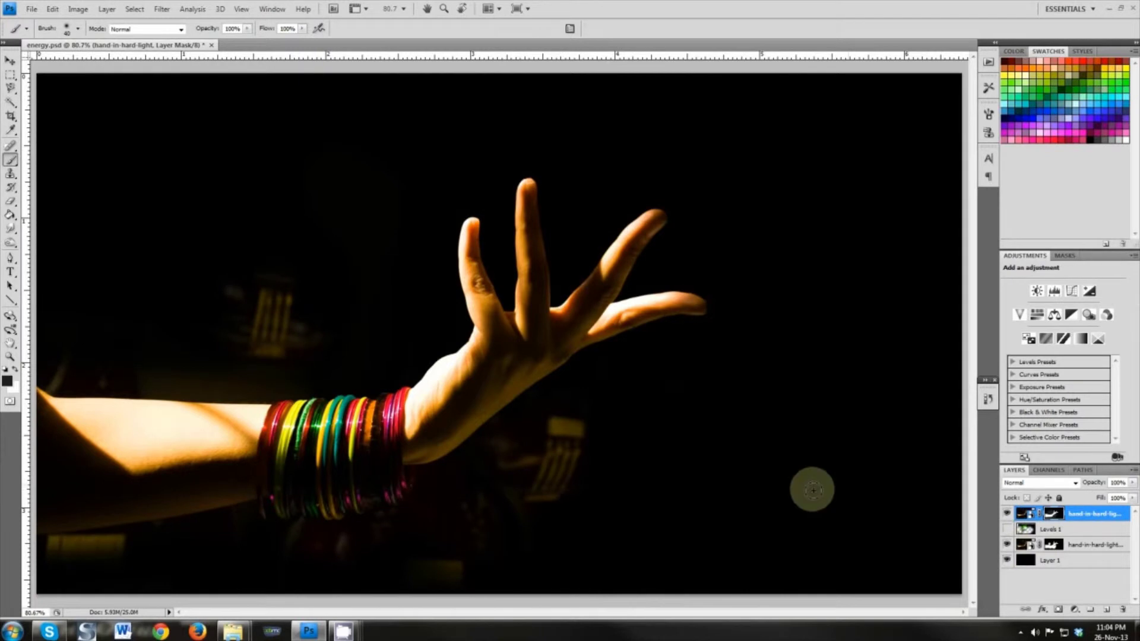
{"action": "scroll", "coordinate": [371, 440], "scroll_direction": "down", "scroll_amount": 1}
Step: Show the green light-streak layer, add a new layer, and set the foreground to bright green
{"action": "left_click", "coordinate": [1007, 529]}
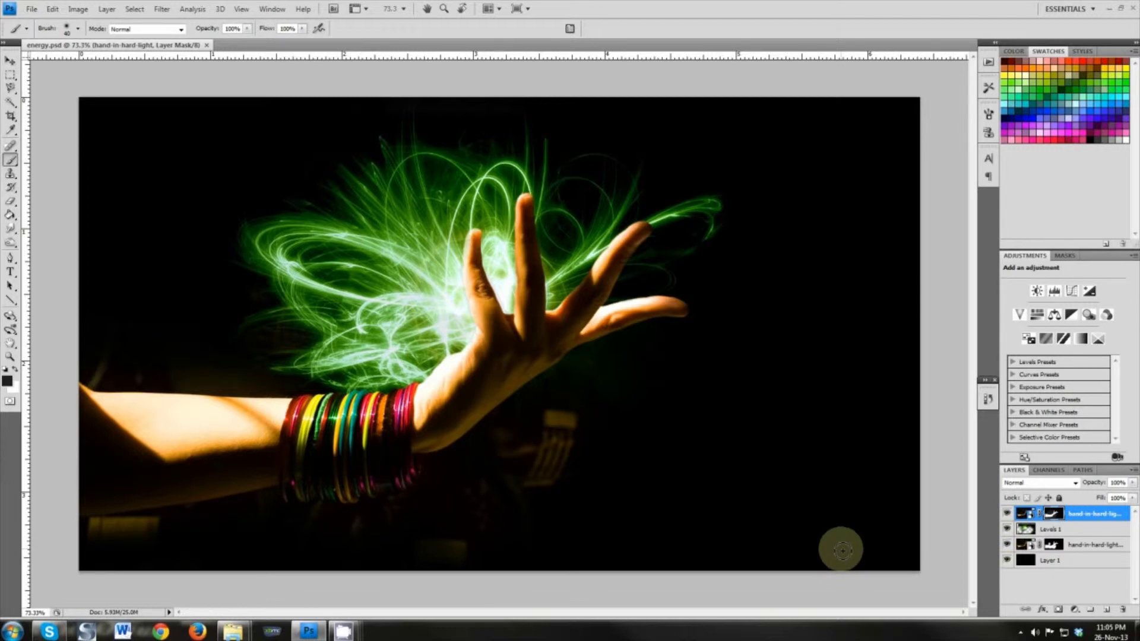
{"action": "left_click", "coordinate": [1106, 610]}
{"action": "key", "text": "x"}
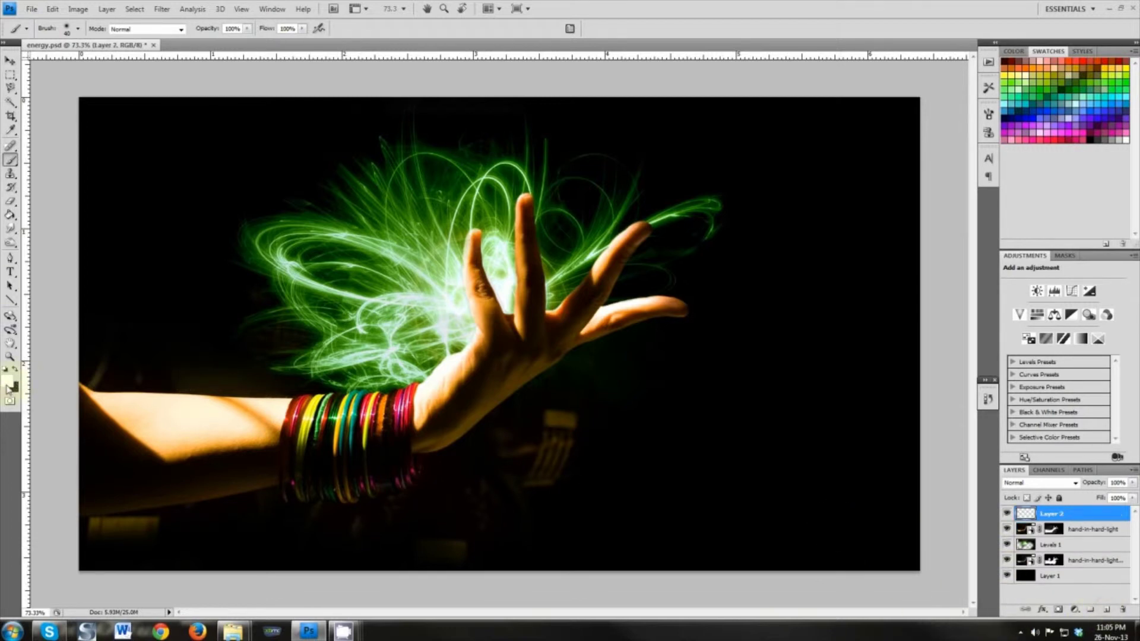
{"action": "left_click", "coordinate": [8, 380]}
{"action": "left_click_drag", "start_coordinate": [711, 398], "coordinate": [807, 357]}
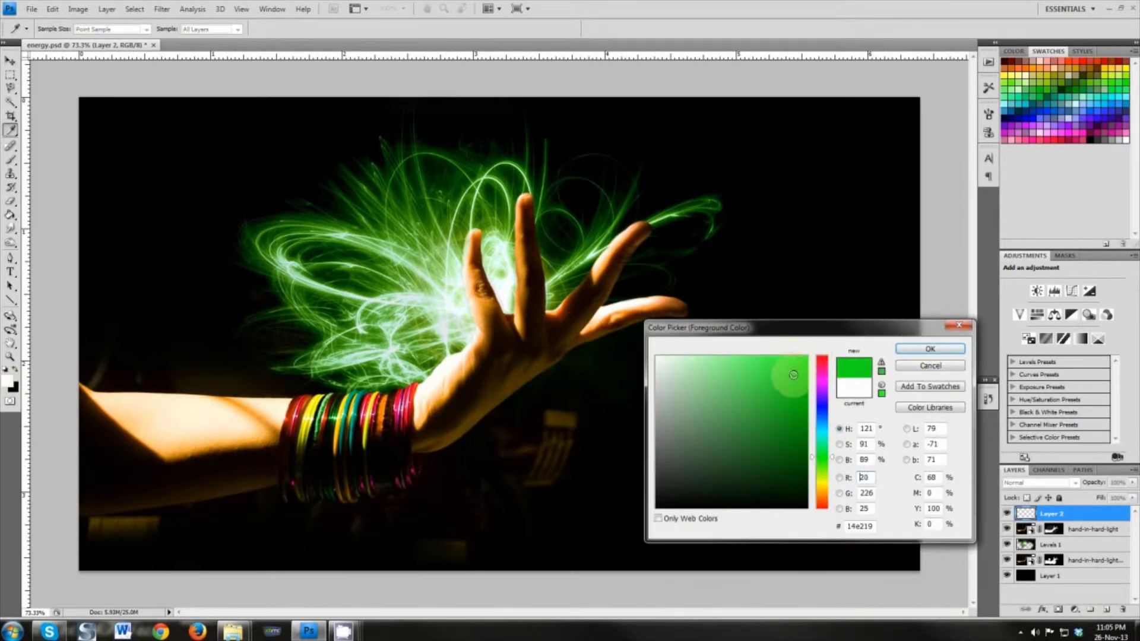
{"action": "left_click", "coordinate": [920, 350]}
Step: Try a smaller-brush green stroke along the arm's upper edge, then undo it
{"action": "key", "text": "b"}
{"action": "scroll", "coordinate": [173, 504], "scroll_direction": "up", "scroll_amount": 5}
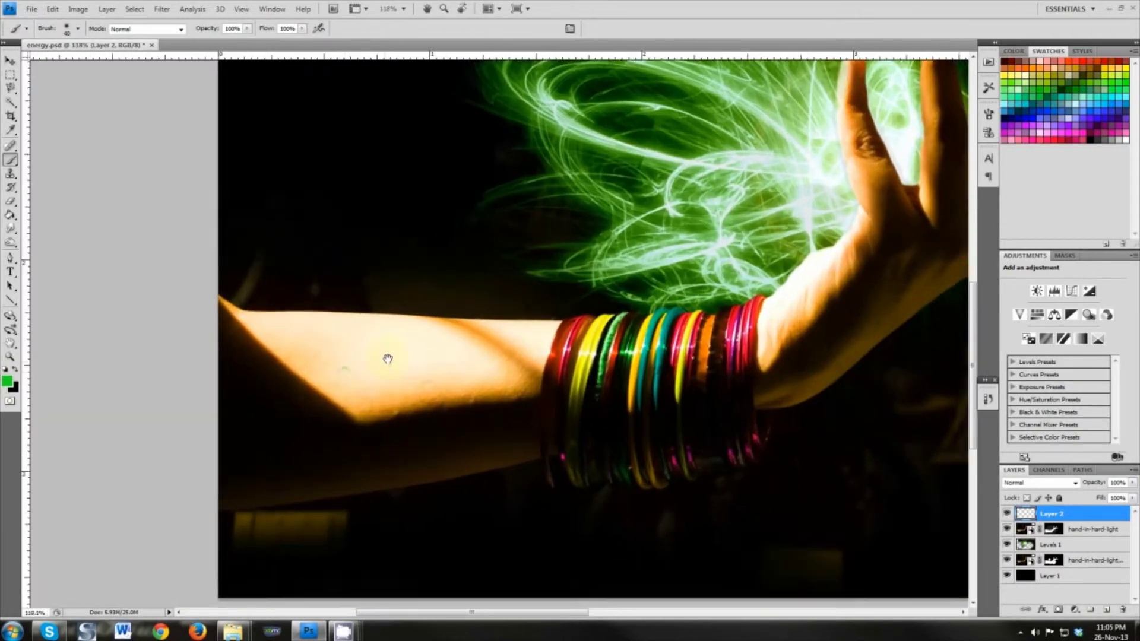
{"action": "mouse_move", "coordinate": [388, 359]}
{"action": "left_mouse_down"}
{"action": "mouse_move", "coordinate": [293, 359]}
{"action": "mouse_move", "coordinate": [239, 377]}
{"action": "left_mouse_up"}
{"action": "left_click", "coordinate": [77, 29]}
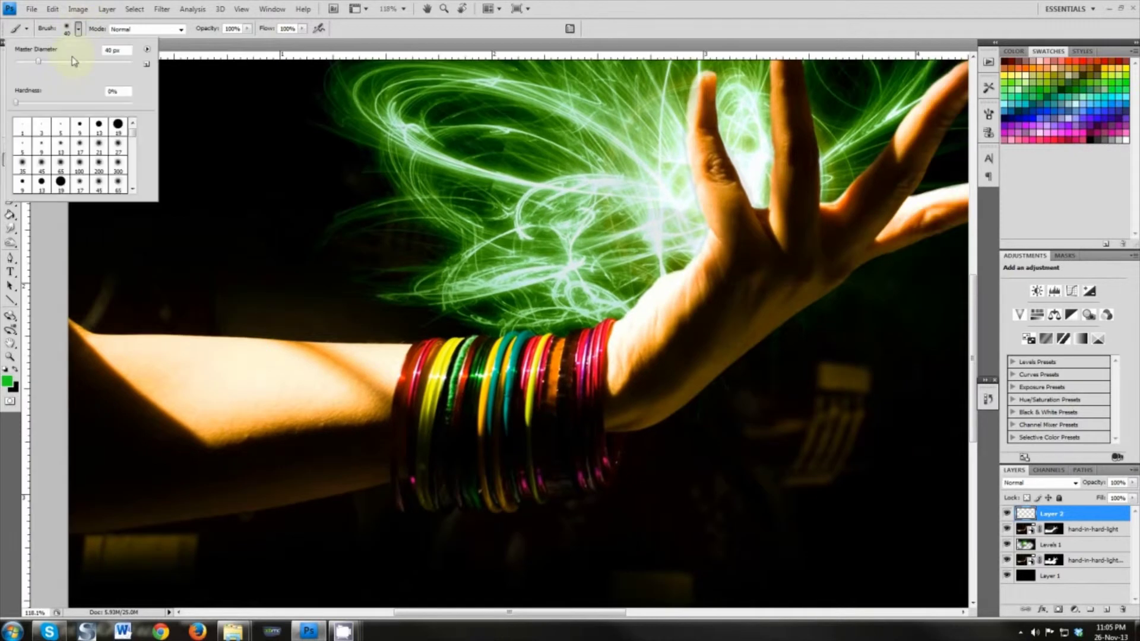
{"action": "double_click", "coordinate": [104, 130]}
{"action": "left_click_drag", "start_coordinate": [105, 405], "coordinate": [198, 374]}
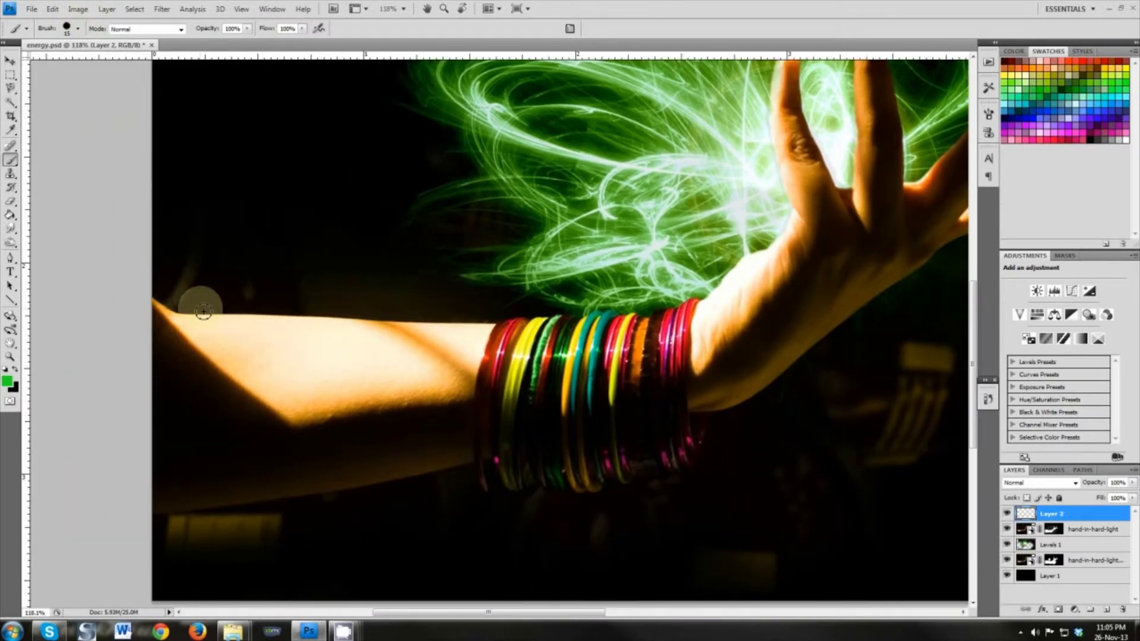
{"action": "key", "text": "shift+bracketleft"}
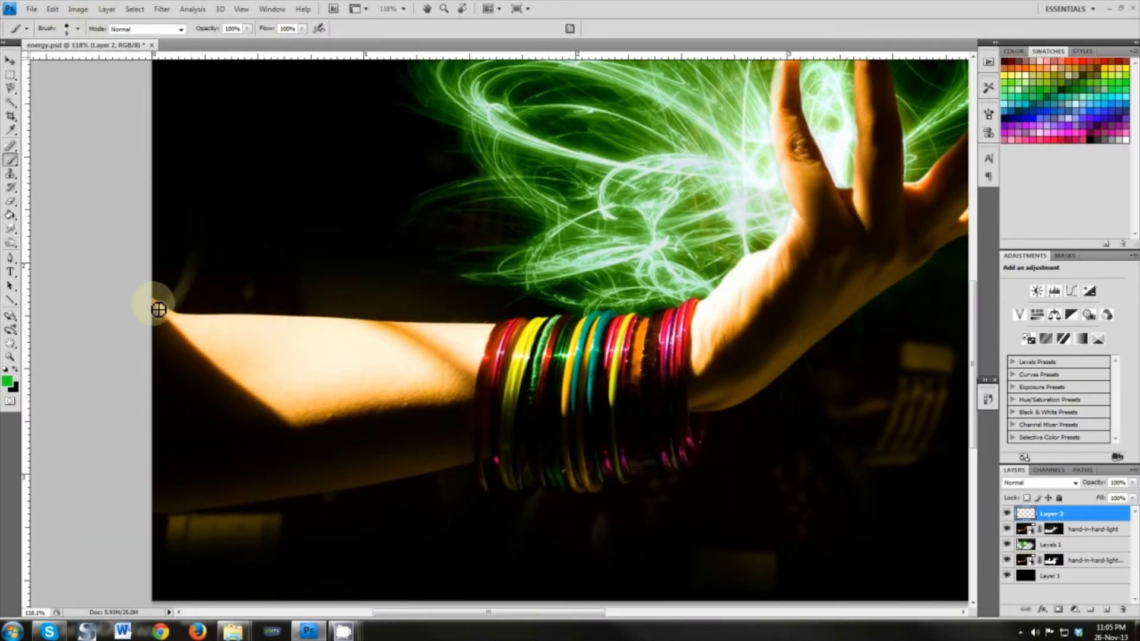
{"action": "mouse_move", "coordinate": [154, 308]}
{"action": "left_mouse_down"}
{"action": "mouse_move", "coordinate": [291, 420]}
{"action": "mouse_move", "coordinate": [260, 404]}
{"action": "left_mouse_up"}
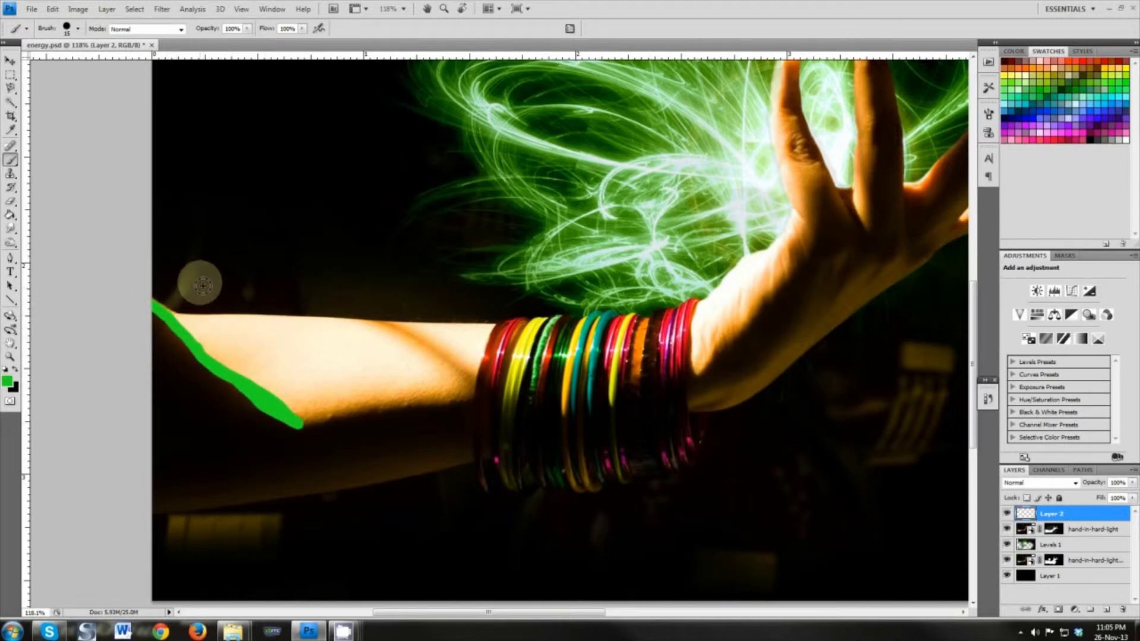
{"action": "key", "text": "ctrl+z"}
Step: Paint green over the arm from elbow to bangles at 27 px, then 20 px inside the edge
{"action": "left_click", "coordinate": [78, 28]}
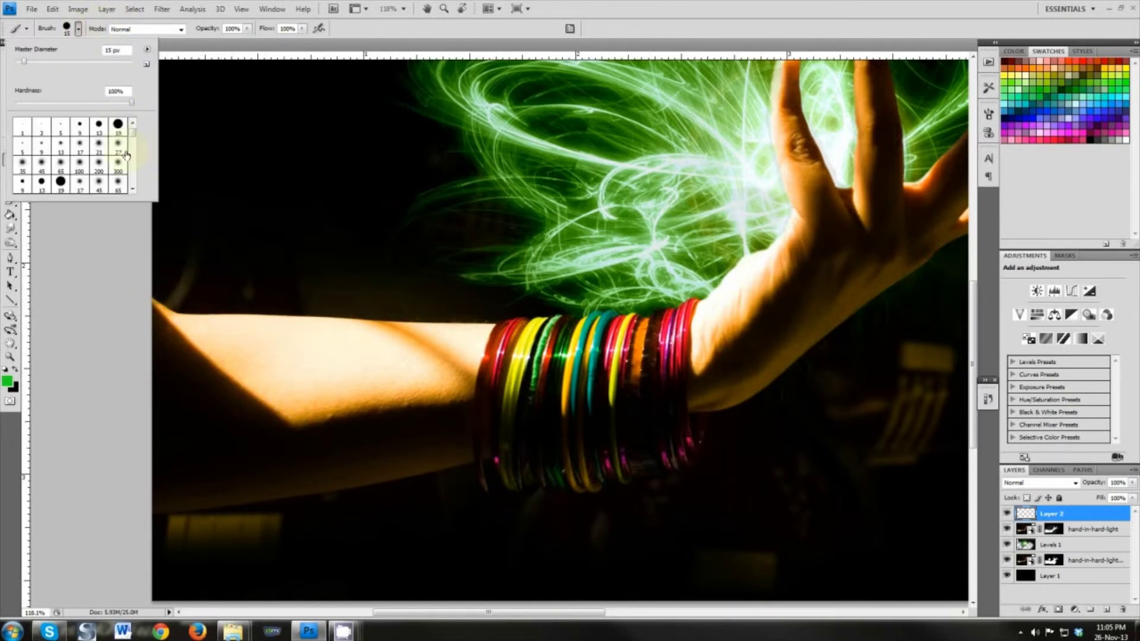
{"action": "left_click", "coordinate": [661, 13]}
{"action": "mouse_move", "coordinate": [157, 309]}
{"action": "left_mouse_down"}
{"action": "mouse_move", "coordinate": [305, 423]}
{"action": "mouse_move", "coordinate": [696, 368]}
{"action": "left_mouse_up"}
{"action": "mouse_move", "coordinate": [522, 378]}
{"action": "left_mouse_down"}
{"action": "mouse_move", "coordinate": [337, 399]}
{"action": "mouse_move", "coordinate": [308, 387]}
{"action": "left_mouse_up"}
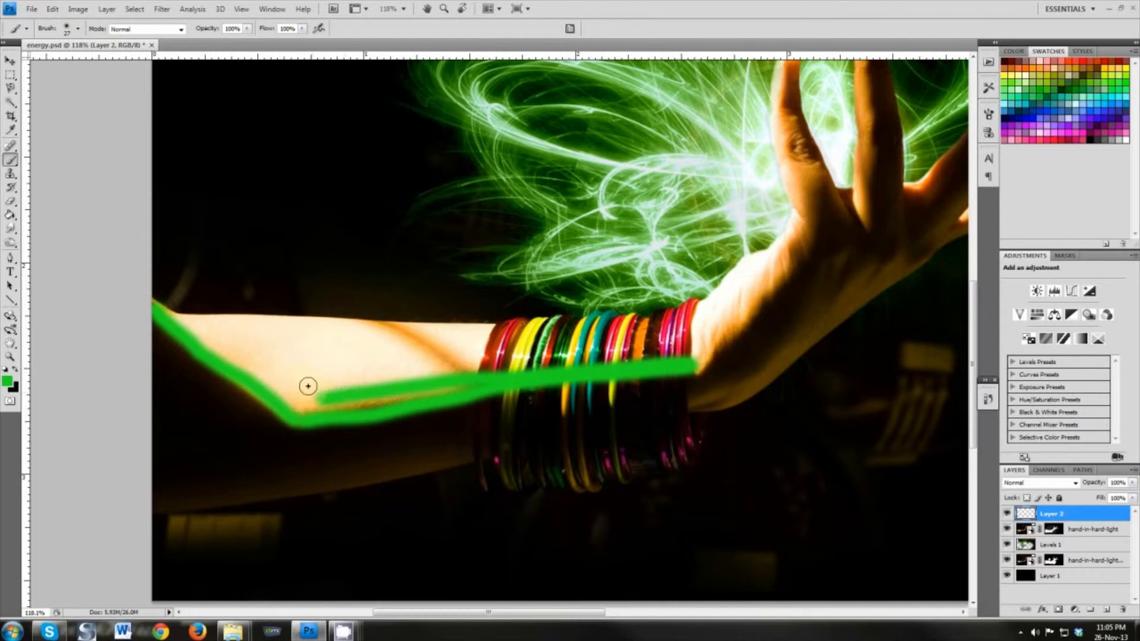
{"action": "mouse_move", "coordinate": [179, 324]}
{"action": "left_mouse_down"}
{"action": "mouse_move", "coordinate": [511, 331]}
{"action": "mouse_move", "coordinate": [374, 374]}
{"action": "left_mouse_up"}
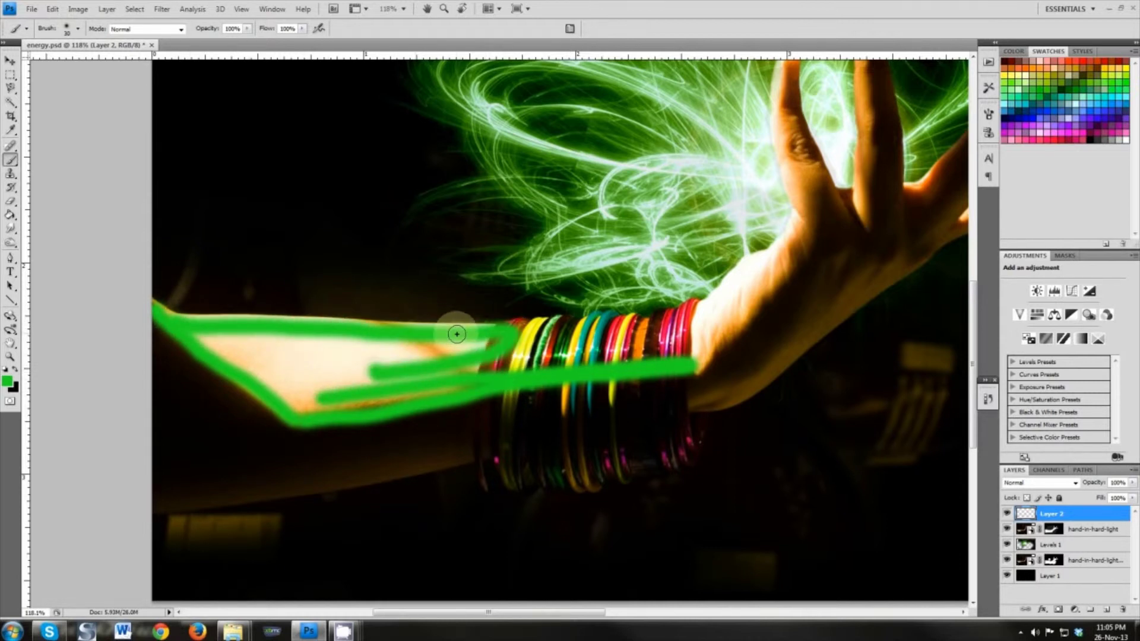
{"action": "scroll", "coordinate": [453, 333], "scroll_direction": "up", "scroll_amount": 2}
{"action": "key", "text": "bracketleft"}
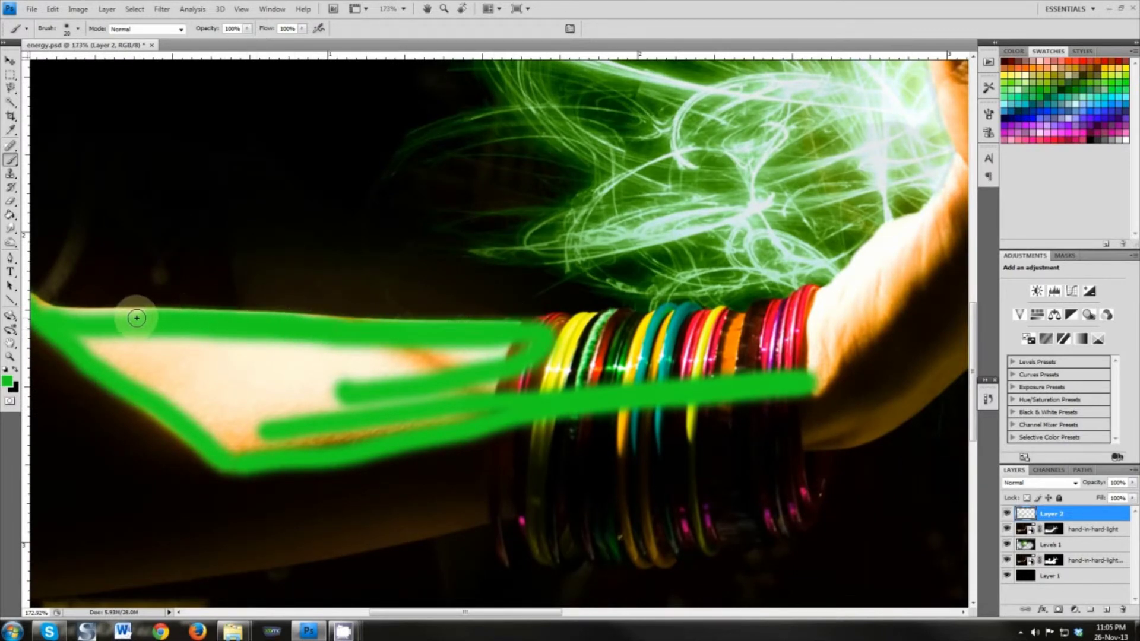
{"action": "mouse_move", "coordinate": [80, 338]}
{"action": "left_mouse_down"}
{"action": "mouse_move", "coordinate": [179, 358]}
{"action": "mouse_move", "coordinate": [281, 351]}
{"action": "mouse_move", "coordinate": [116, 335]}
{"action": "mouse_move", "coordinate": [490, 341]}
{"action": "mouse_move", "coordinate": [459, 360]}
{"action": "mouse_move", "coordinate": [195, 382]}
{"action": "mouse_move", "coordinate": [221, 404]}
{"action": "mouse_move", "coordinate": [281, 397]}
{"action": "mouse_move", "coordinate": [202, 419]}
{"action": "mouse_move", "coordinate": [502, 373]}
{"action": "mouse_move", "coordinate": [204, 422]}
{"action": "mouse_move", "coordinate": [323, 411]}
{"action": "mouse_move", "coordinate": [476, 371]}
{"action": "left_mouse_up"}
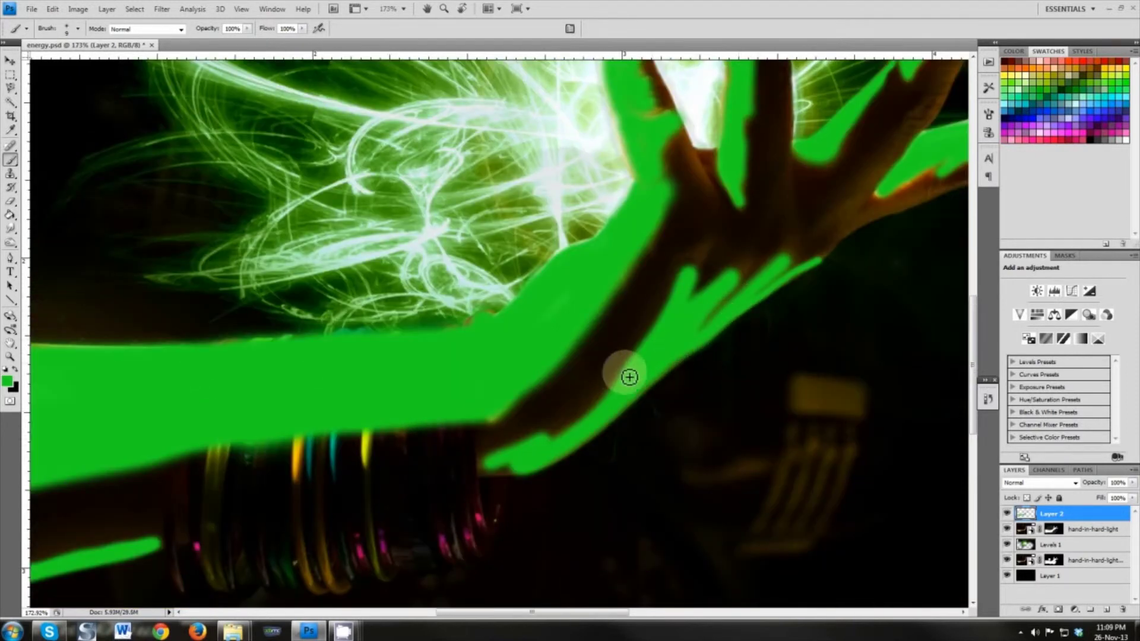
{"action": "scroll", "coordinate": [614, 381], "scroll_direction": "down", "scroll_amount": 3}
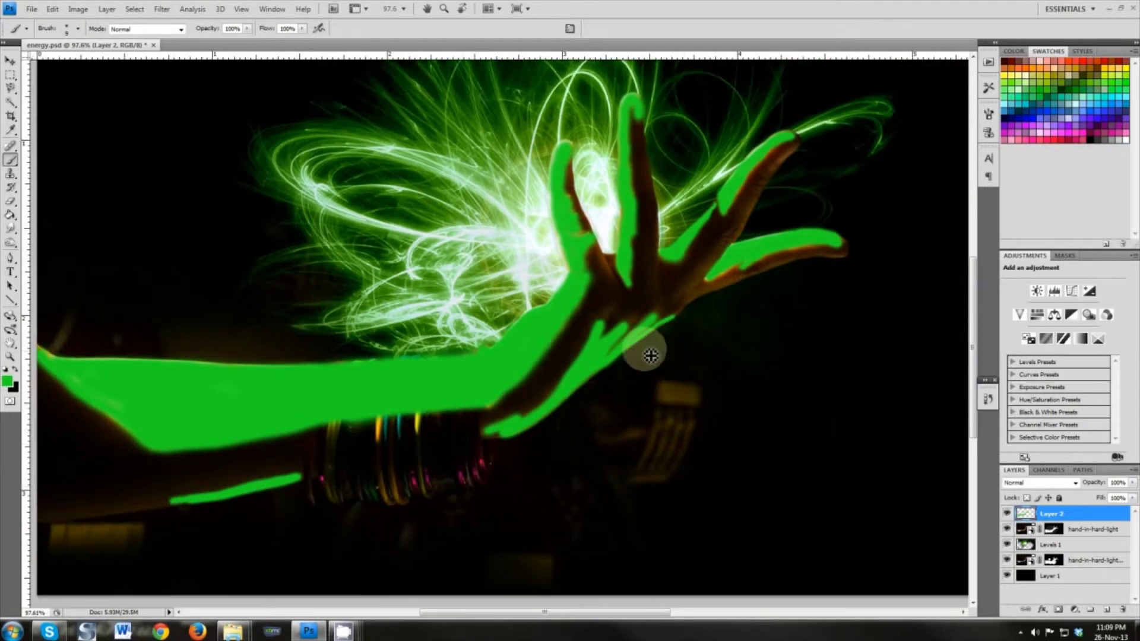
Step: Set Layer 2's blend mode to Hue after briefly trying other modes
{"action": "key", "text": "v"}
{"action": "left_click", "coordinate": [1076, 483]}
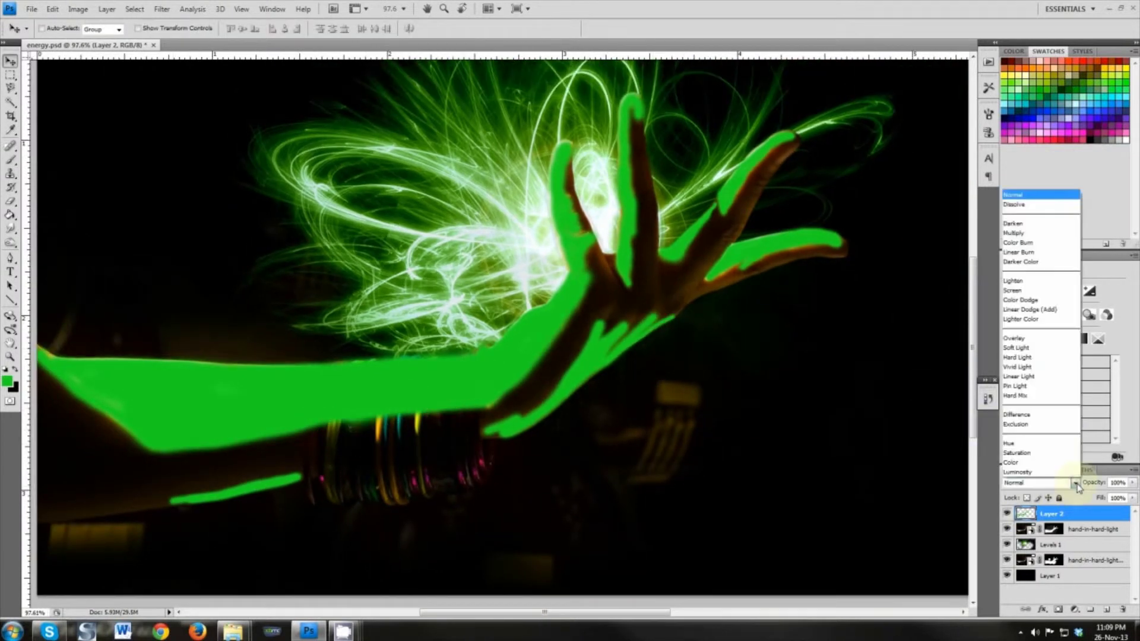
{"action": "left_click", "coordinate": [1049, 443]}
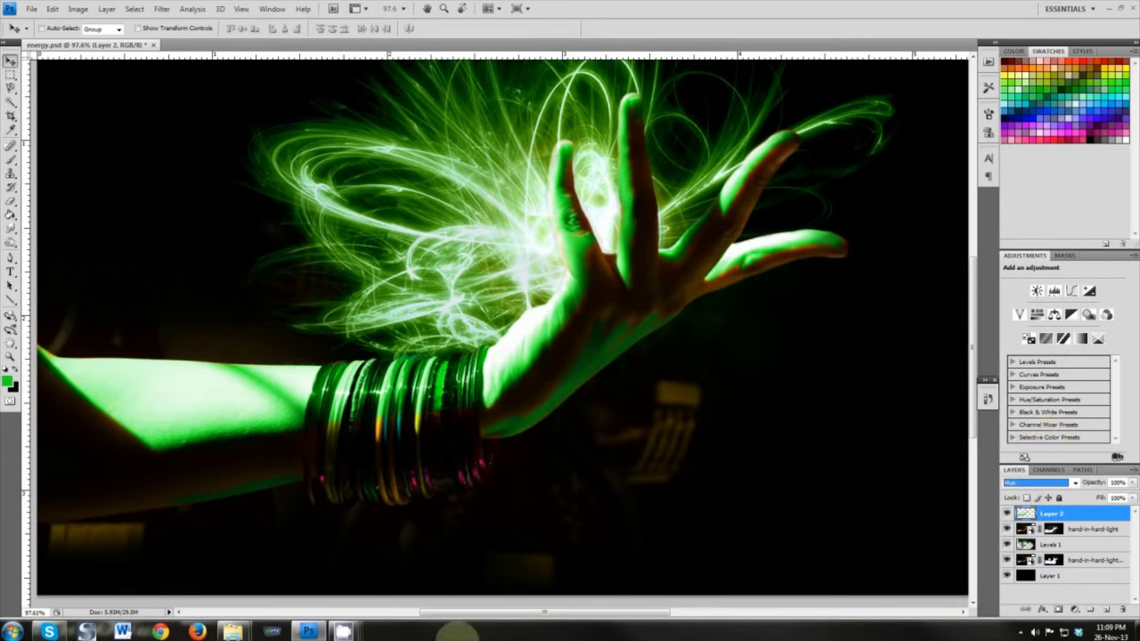
{"action": "key", "text": "shift+minus"}
{"action": "key", "text": "shift+minus"}
{"action": "key", "text": "shift+minus"}
{"action": "key", "text": "shift+minus"}
{"action": "key", "text": "shift+minus"}
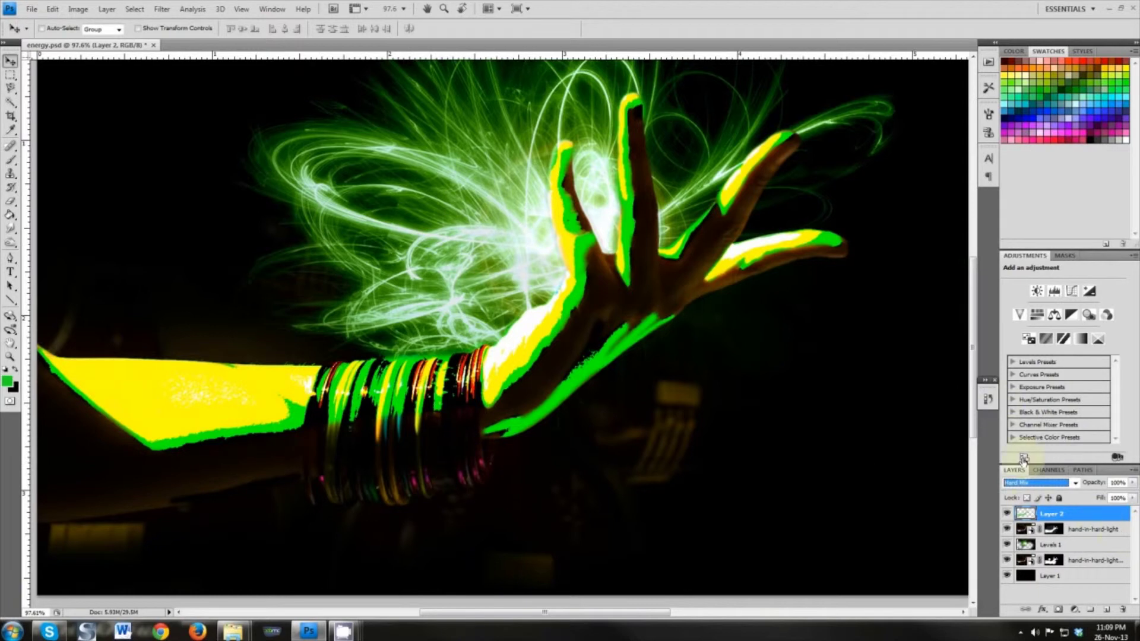
{"action": "left_click", "coordinate": [1045, 483]}
{"action": "left_click", "coordinate": [1049, 443]}
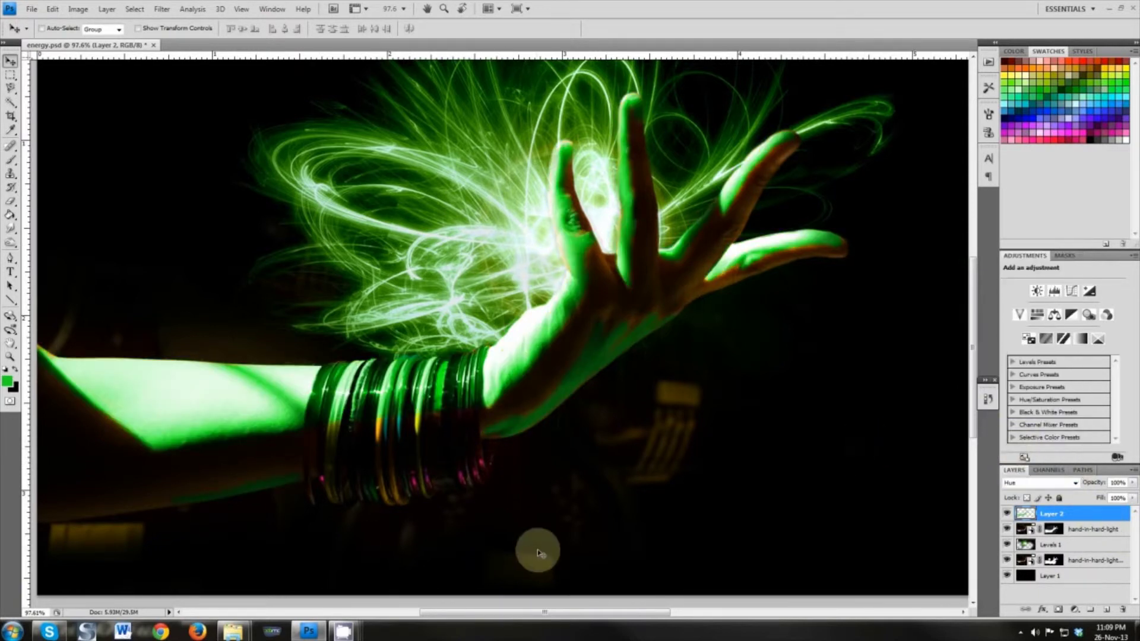
{"action": "scroll", "coordinate": [321, 519], "scroll_direction": "up", "scroll_amount": 5}
Step: Erase the stray green stripe below the arm on Layer 2, checking along to the fingers
{"action": "scroll", "coordinate": [313, 447], "scroll_direction": "up", "scroll_amount": 1}
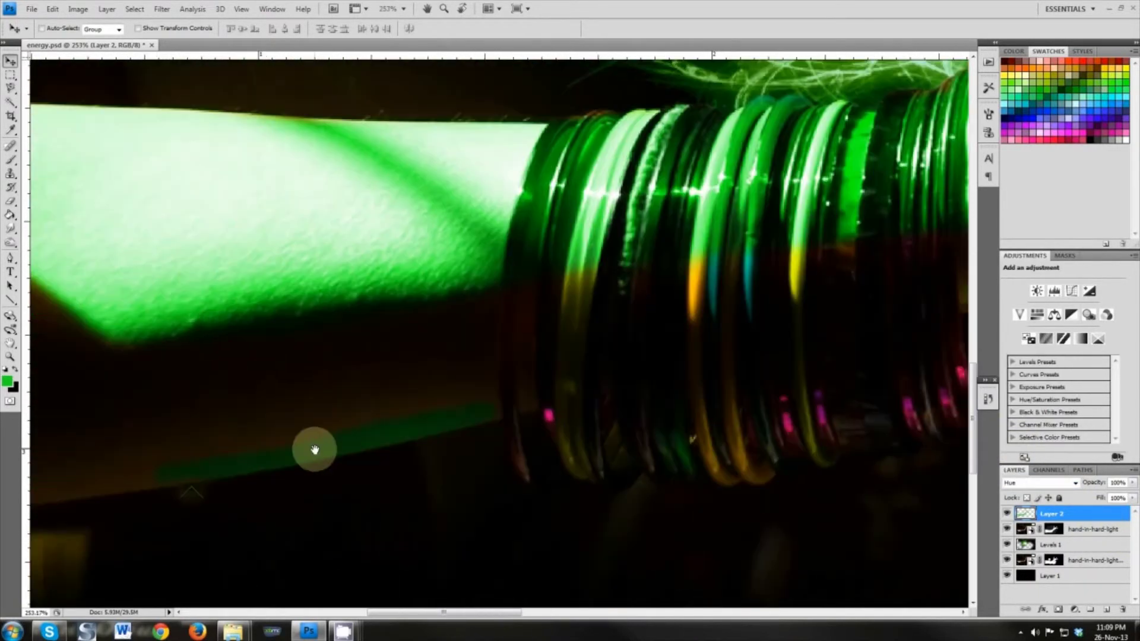
{"action": "key", "text": "e"}
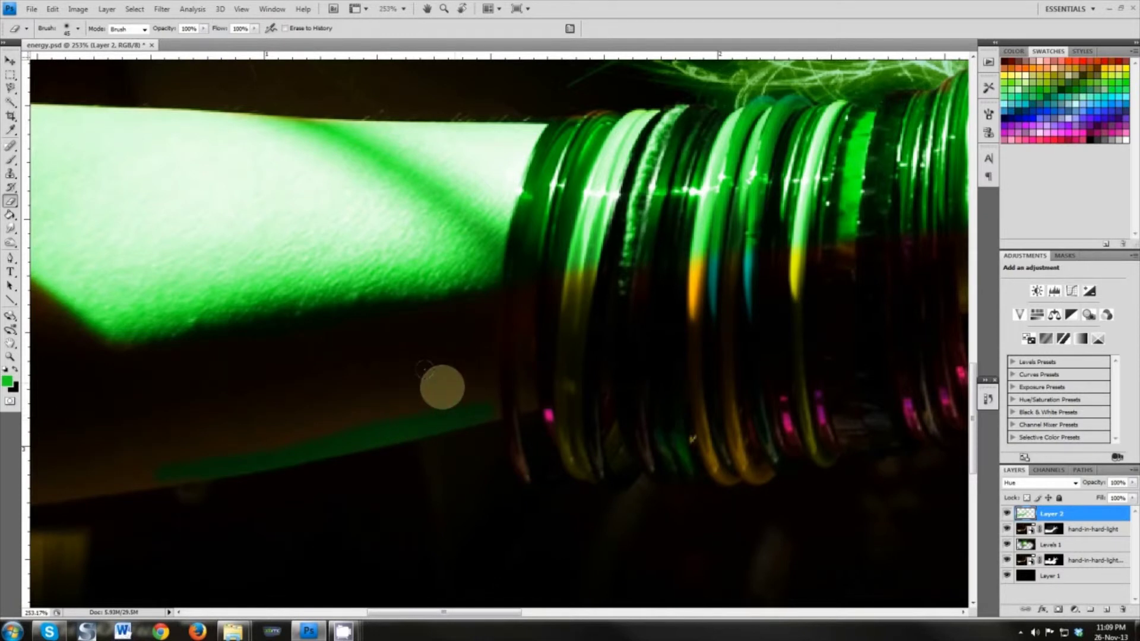
{"action": "left_click_drag", "start_coordinate": [154, 451], "coordinate": [290, 444]}
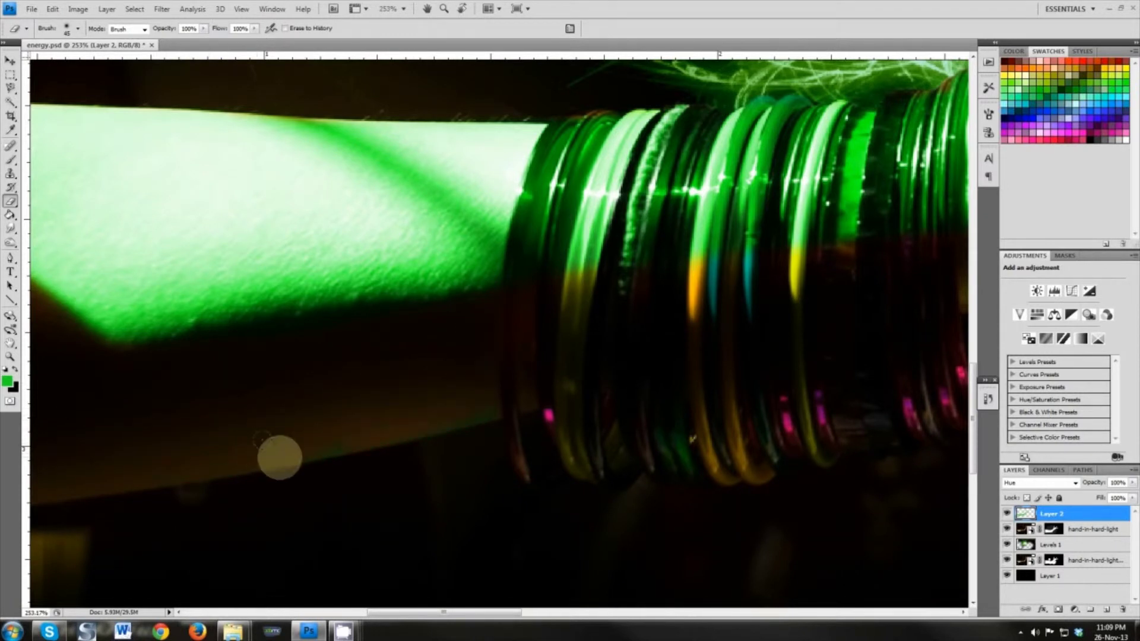
{"action": "left_click_drag", "start_coordinate": [853, 361], "coordinate": [340, 521]}
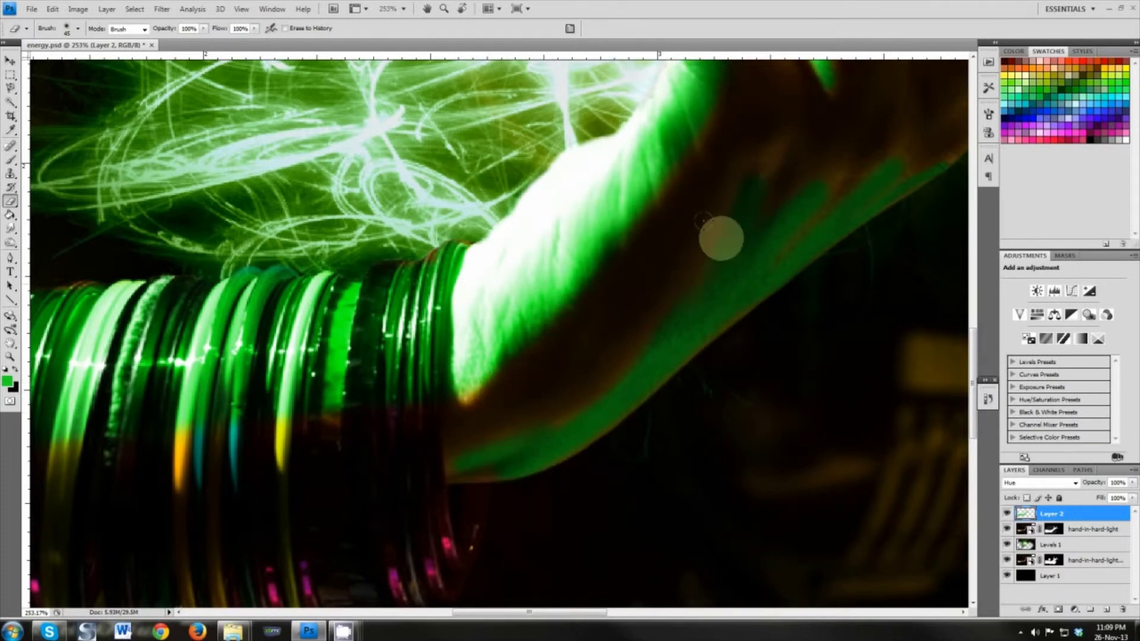
{"action": "left_click_drag", "start_coordinate": [823, 148], "coordinate": [710, 241]}
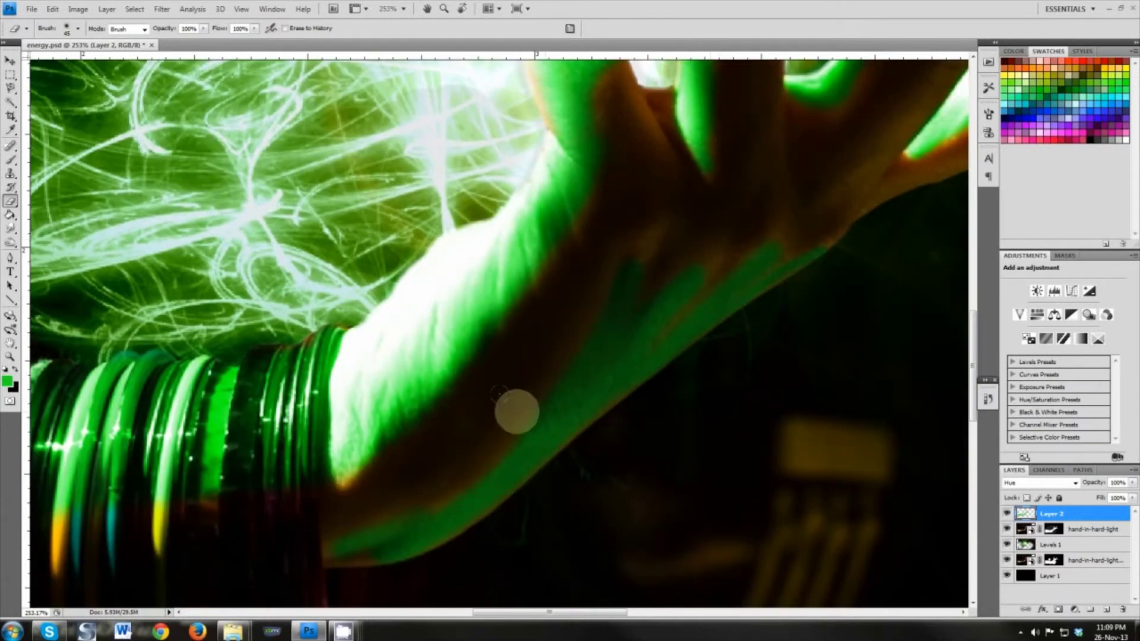
{"action": "left_click_drag", "start_coordinate": [790, 308], "coordinate": [469, 489]}
{"action": "scroll", "coordinate": [469, 488], "scroll_direction": "down", "scroll_amount": 5}
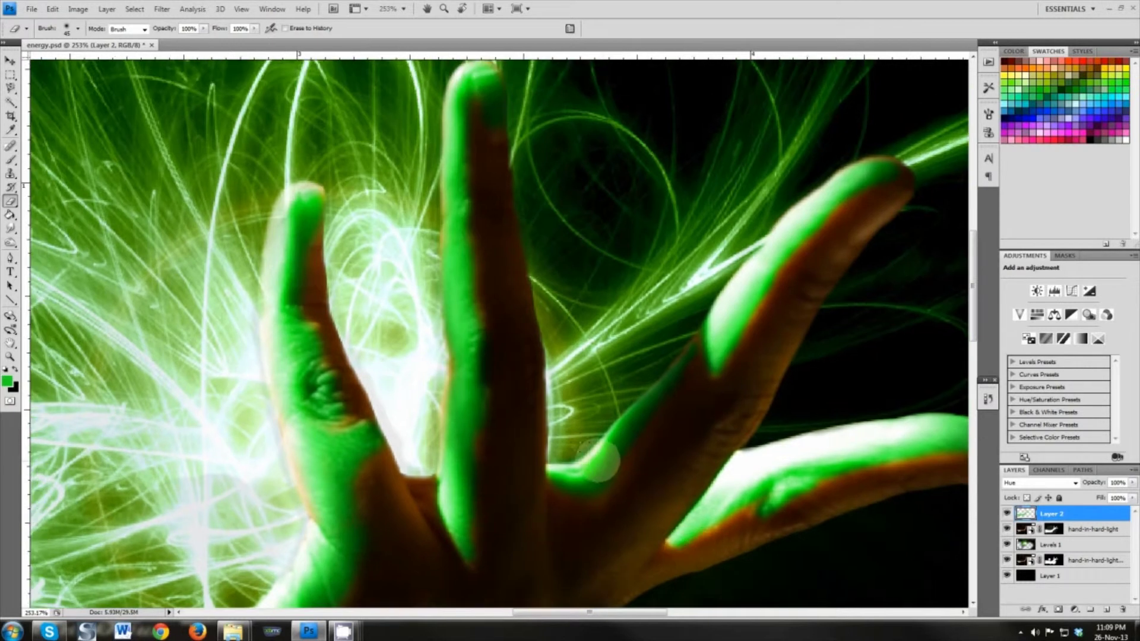
{"action": "scroll", "coordinate": [321, 475], "scroll_direction": "down", "scroll_amount": 3}
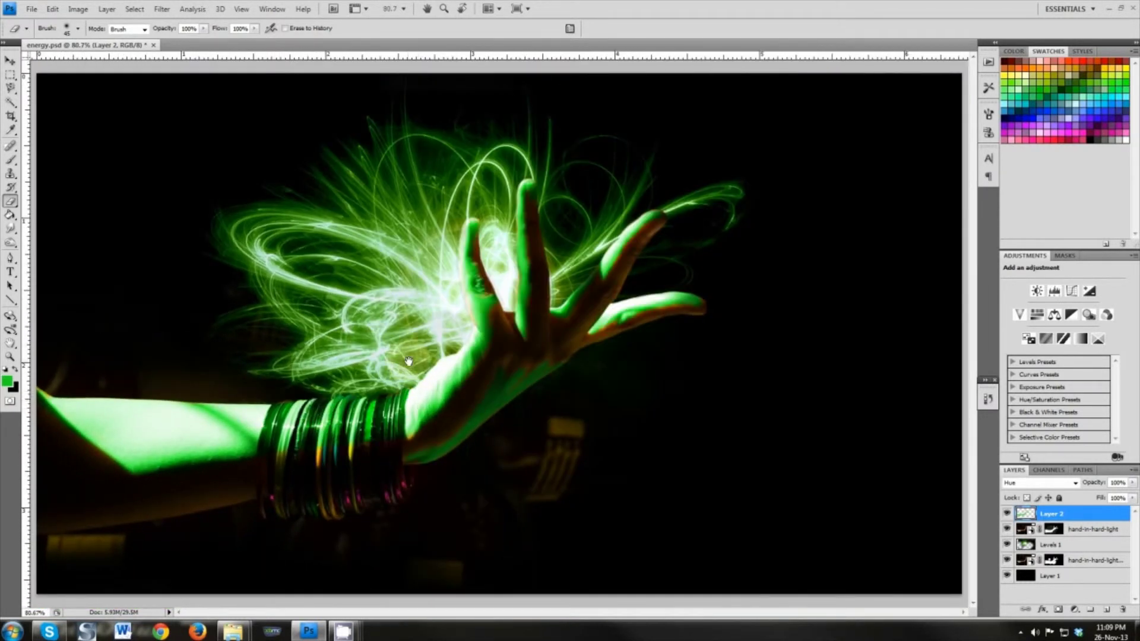
Step: Add two new layers and choose the 45 px angled hard brush tip
{"action": "key", "text": "v"}
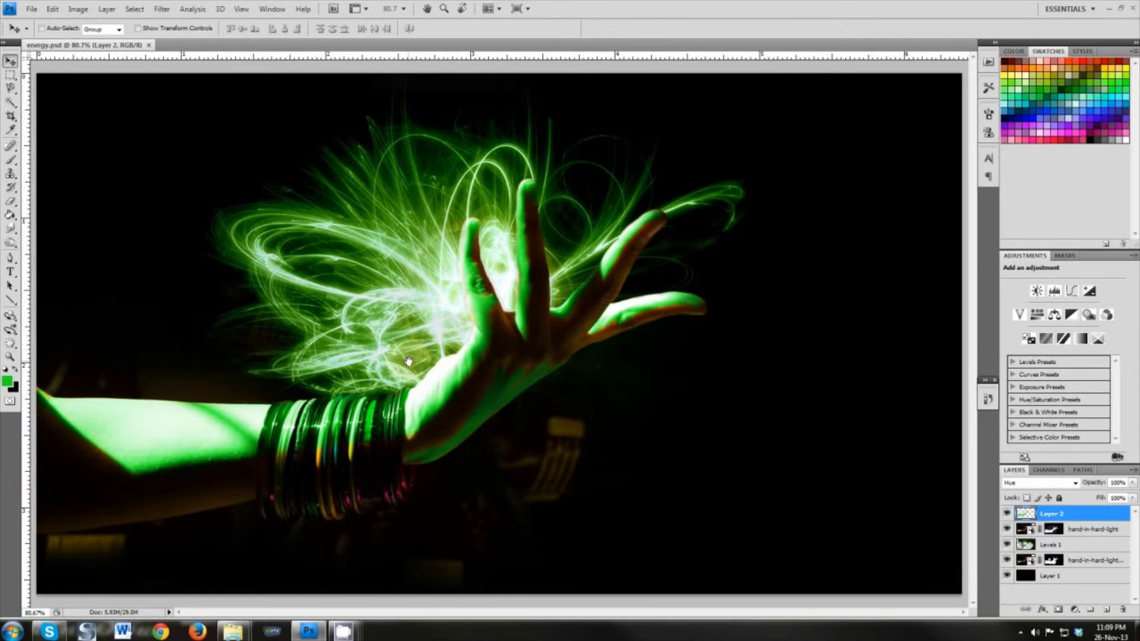
{"action": "left_click", "coordinate": [1106, 609]}
{"action": "left_click", "coordinate": [1107, 609]}
{"action": "left_click", "coordinate": [1053, 530]}
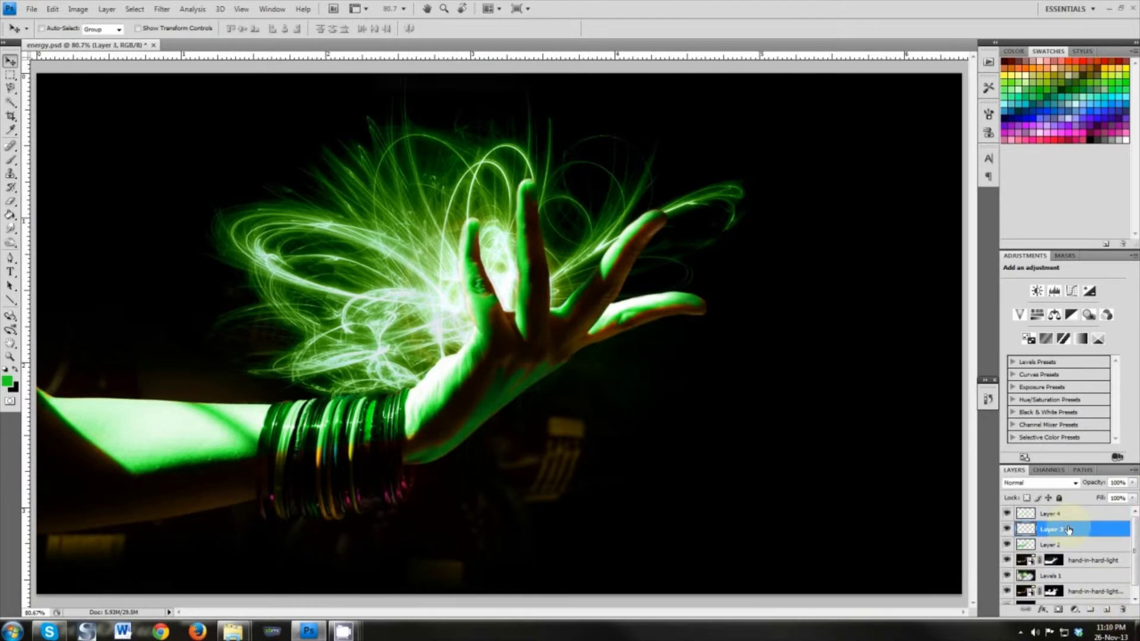
{"action": "left_click", "coordinate": [989, 114]}
{"action": "key", "text": "b"}
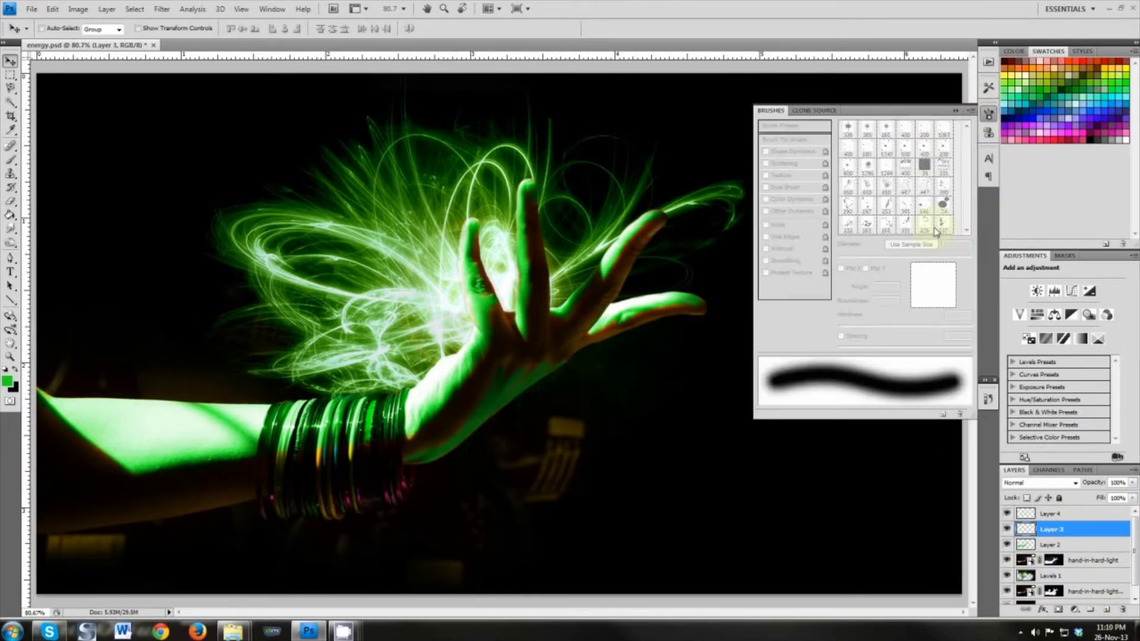
{"action": "left_click_drag", "start_coordinate": [969, 147], "coordinate": [972, 233]}
{"action": "left_click", "coordinate": [925, 207]}
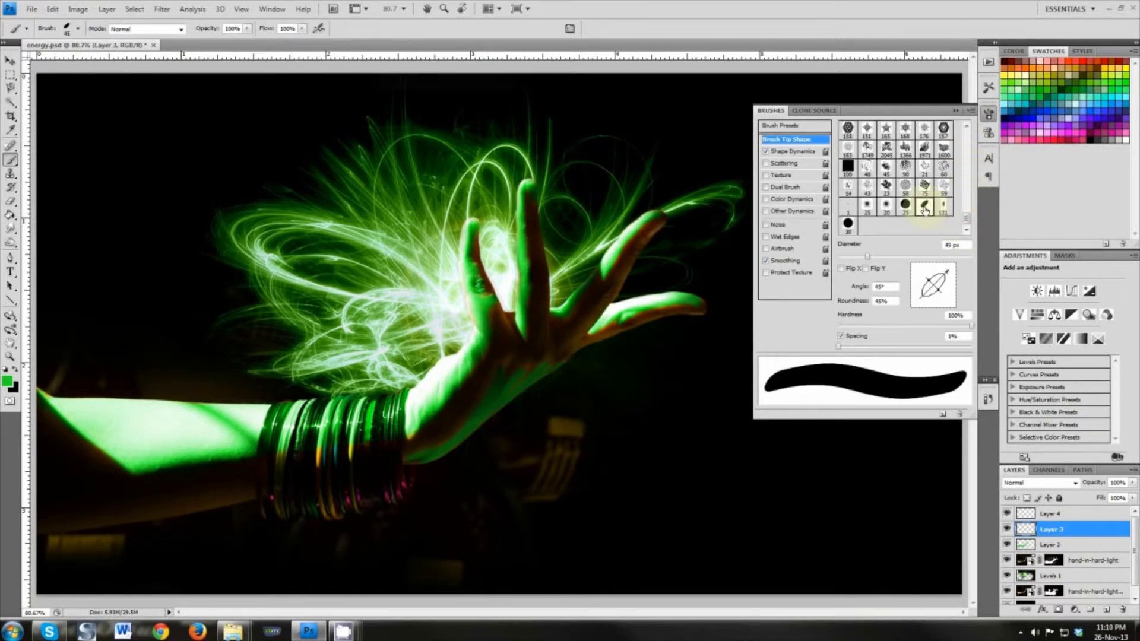
{"action": "left_click", "coordinate": [954, 111]}
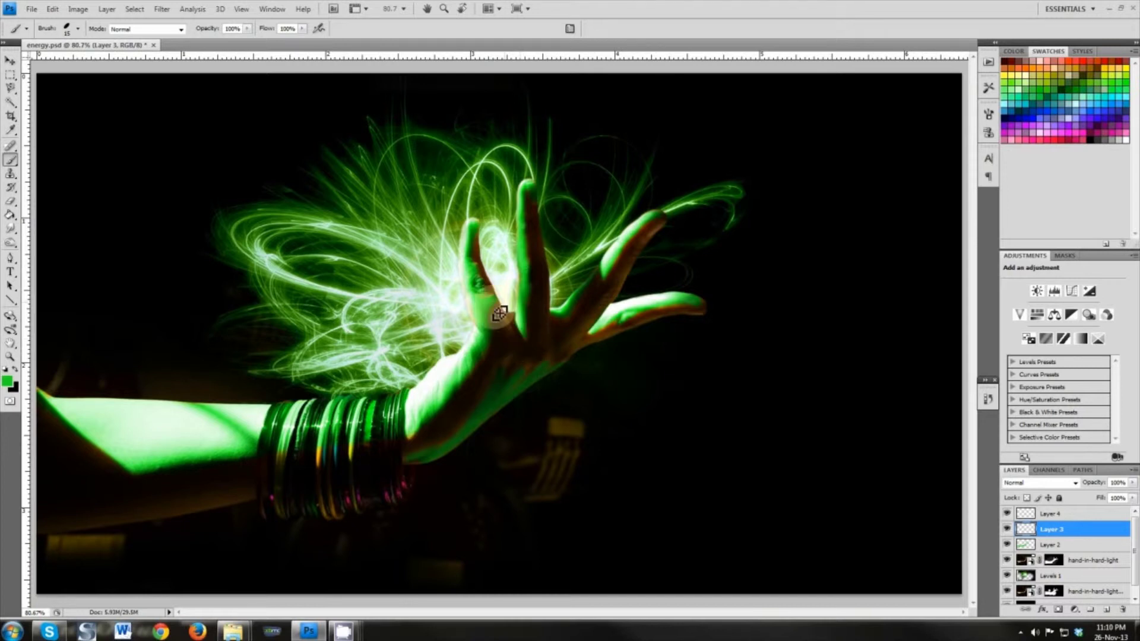
Step: Undo a test stroke on the hand and set the foreground to near-white #fcfffc
{"action": "left_click_drag", "start_coordinate": [478, 334], "coordinate": [495, 291]}
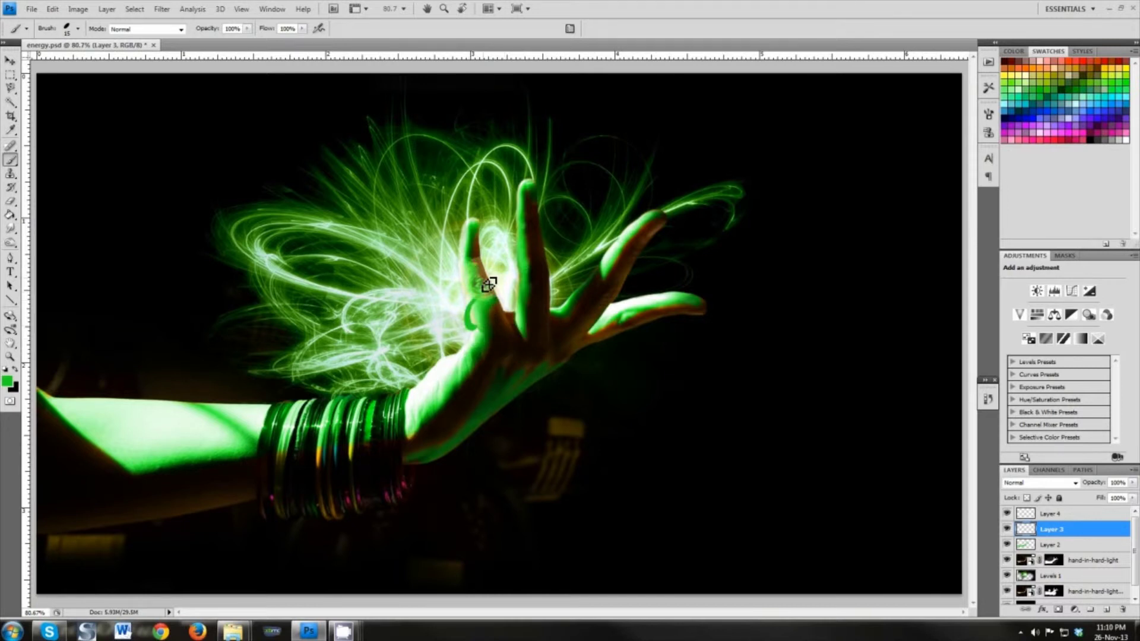
{"action": "key", "text": "ctrl+z"}
{"action": "left_click", "coordinate": [7, 380]}
{"action": "left_click", "coordinate": [655, 348]}
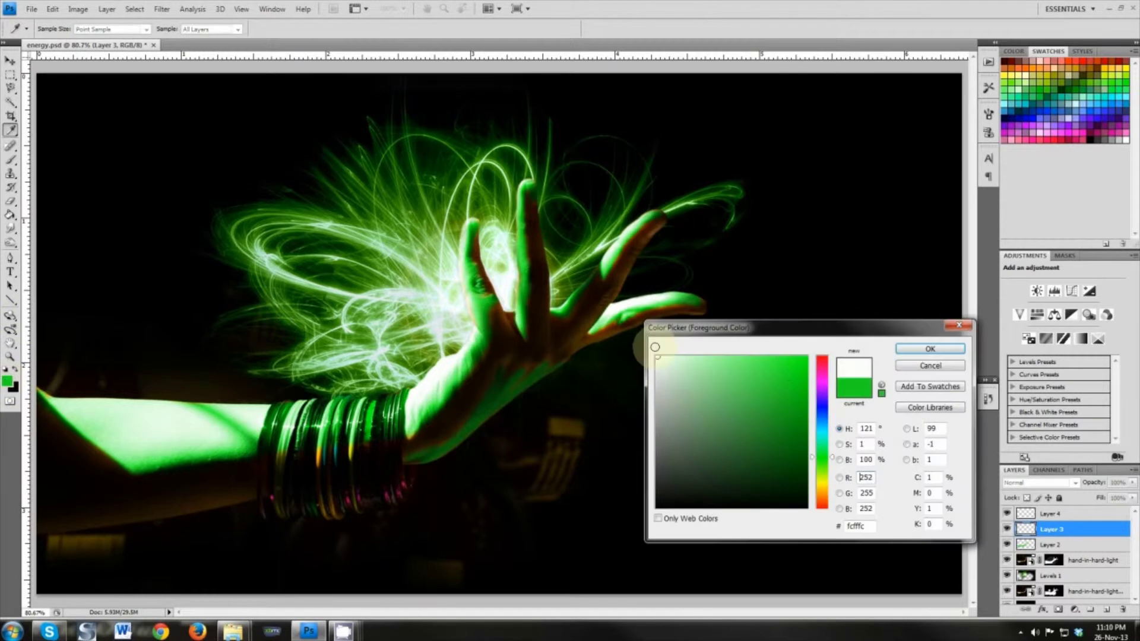
{"action": "left_click", "coordinate": [930, 349]}
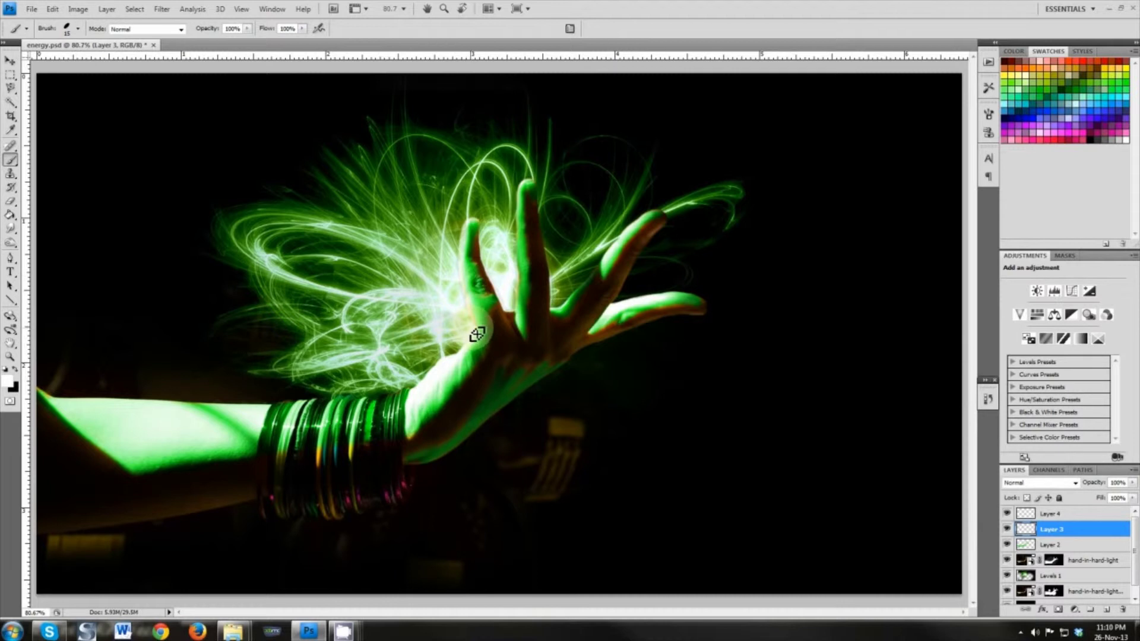
Step: Paint thin white S-curve streaks up the fingers on Layer 3, redoing one overlong curve shorter
{"action": "left_click_drag", "start_coordinate": [478, 321], "coordinate": [505, 298]}
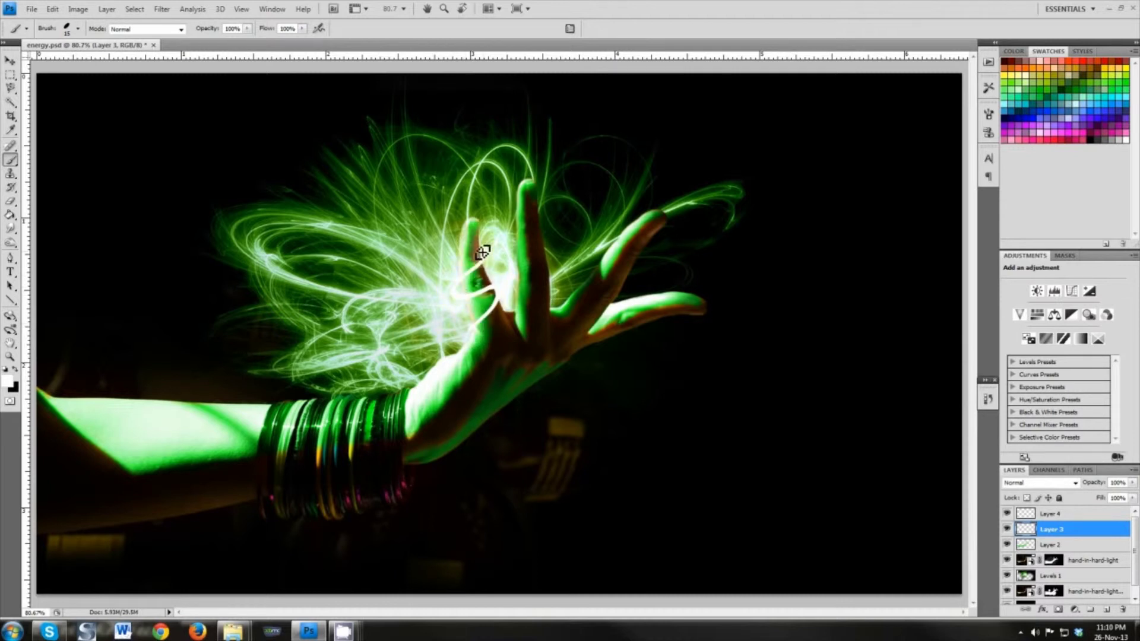
{"action": "mouse_move", "coordinate": [483, 253]}
{"action": "left_mouse_down"}
{"action": "mouse_move", "coordinate": [458, 247]}
{"action": "mouse_move", "coordinate": [496, 222]}
{"action": "left_mouse_up"}
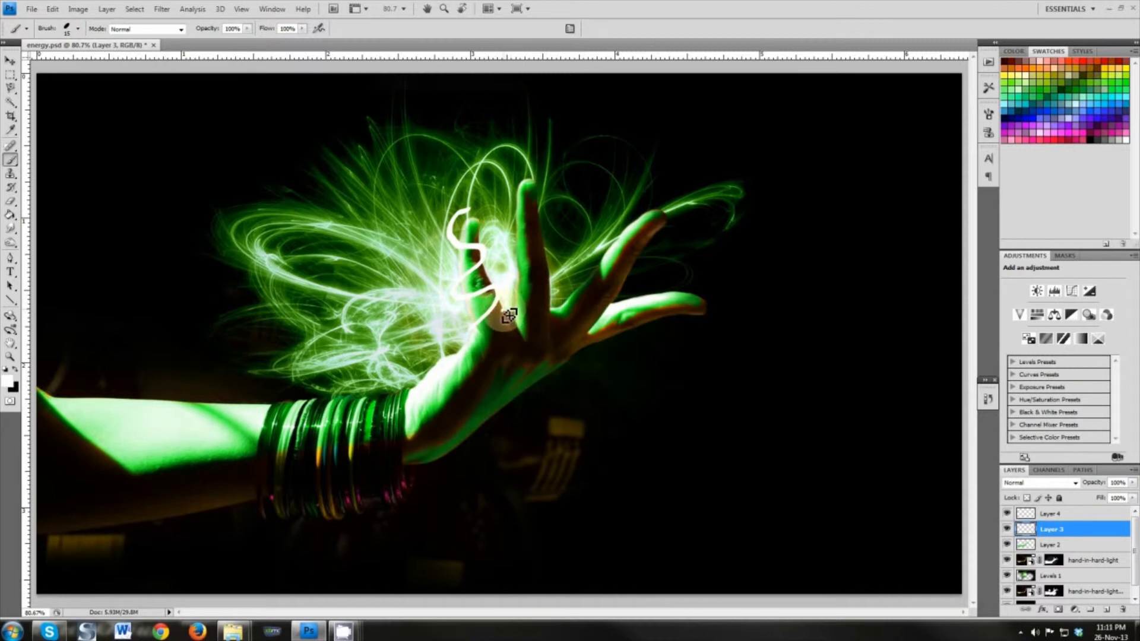
{"action": "mouse_move", "coordinate": [505, 310]}
{"action": "left_mouse_down"}
{"action": "mouse_move", "coordinate": [544, 287]}
{"action": "mouse_move", "coordinate": [550, 250]}
{"action": "mouse_move", "coordinate": [508, 226]}
{"action": "mouse_move", "coordinate": [542, 172]}
{"action": "left_mouse_up"}
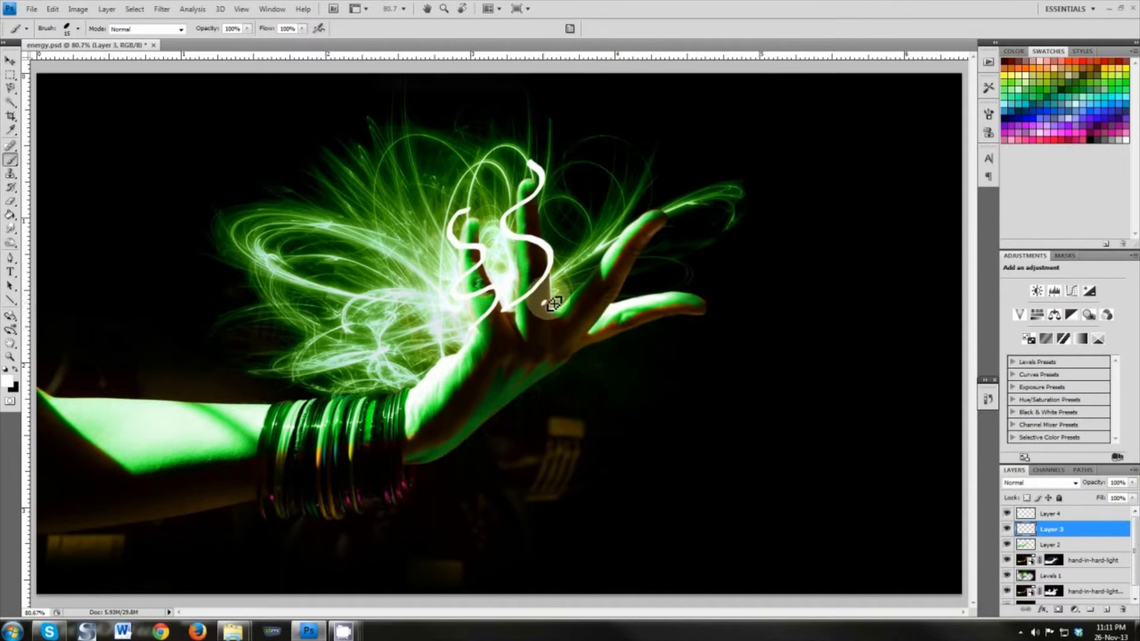
{"action": "mouse_move", "coordinate": [546, 303]}
{"action": "left_mouse_down"}
{"action": "mouse_move", "coordinate": [589, 309]}
{"action": "mouse_move", "coordinate": [623, 270]}
{"action": "left_mouse_up"}
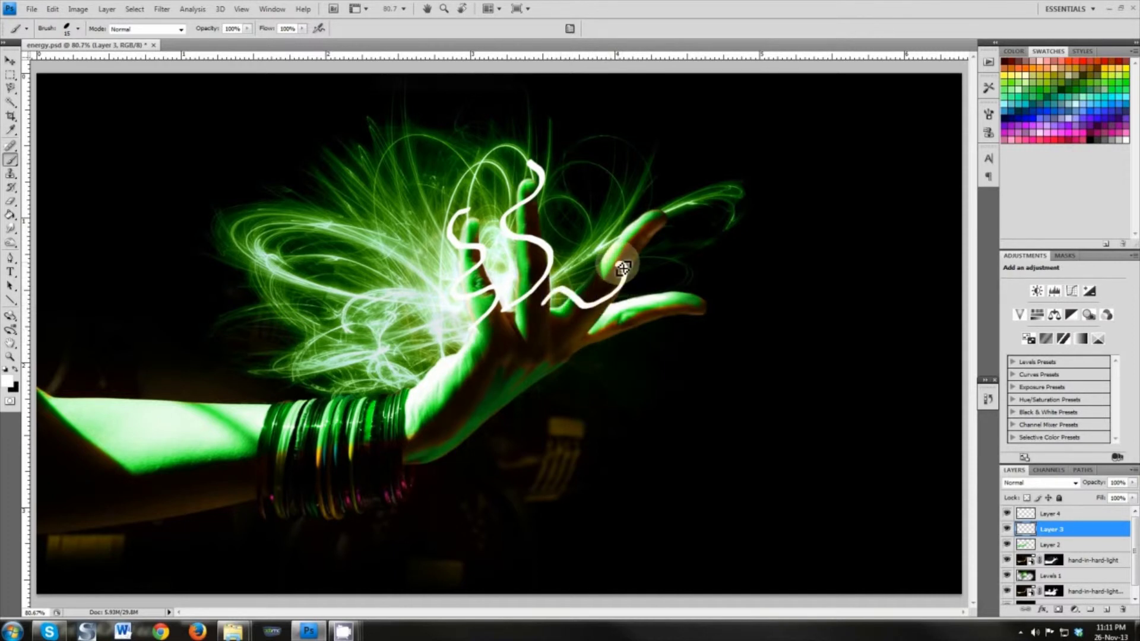
{"action": "key", "text": "ctrl+z"}
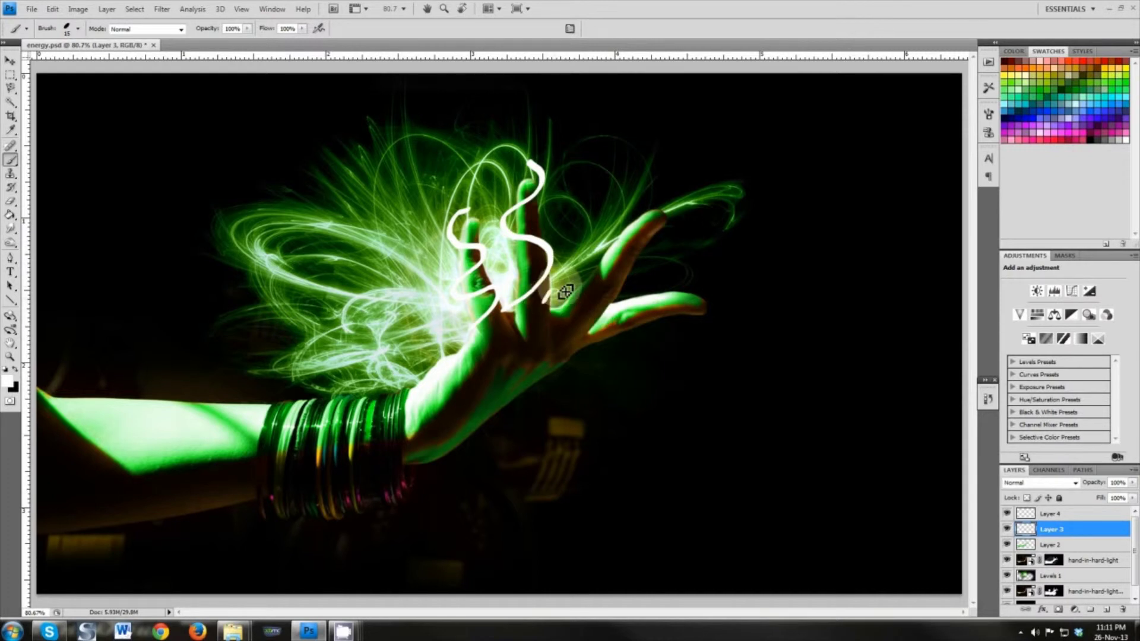
{"action": "mouse_move", "coordinate": [547, 300]}
{"action": "left_mouse_down"}
{"action": "mouse_move", "coordinate": [613, 304]}
{"action": "mouse_move", "coordinate": [636, 285]}
{"action": "mouse_move", "coordinate": [595, 260]}
{"action": "mouse_move", "coordinate": [614, 244]}
{"action": "mouse_move", "coordinate": [659, 261]}
{"action": "mouse_move", "coordinate": [653, 203]}
{"action": "left_mouse_up"}
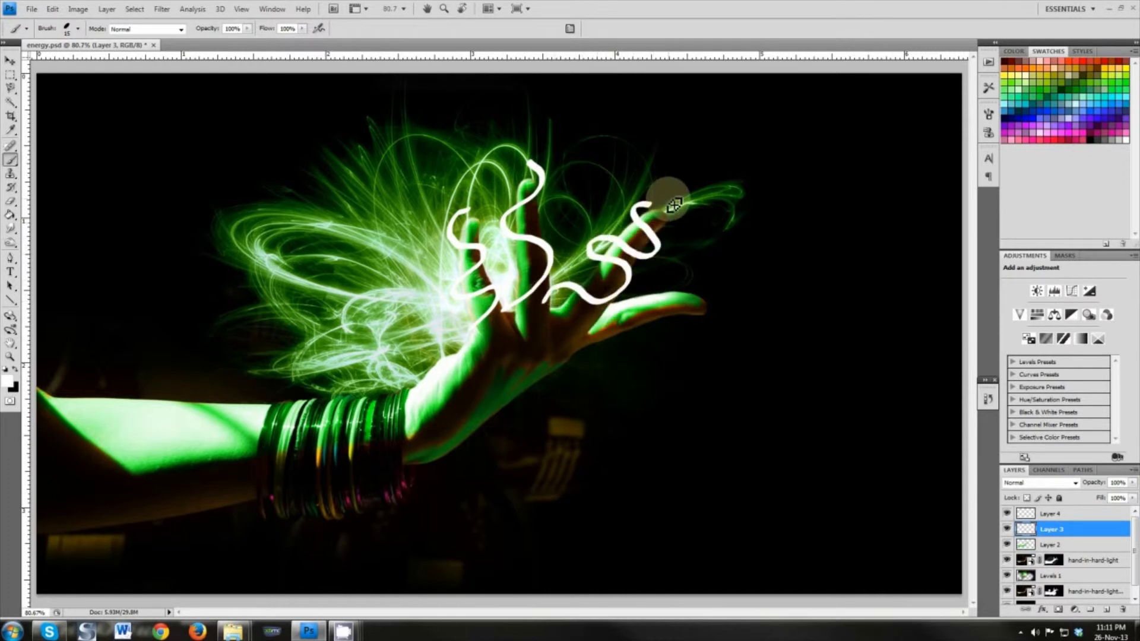
Step: Paint white curves to the thumb base and loops down from the wrist, then move Layer 4 below Layer 3
{"action": "mouse_move", "coordinate": [527, 393]}
{"action": "left_mouse_down"}
{"action": "mouse_move", "coordinate": [607, 337]}
{"action": "mouse_move", "coordinate": [628, 297]}
{"action": "mouse_move", "coordinate": [652, 317]}
{"action": "mouse_move", "coordinate": [671, 291]}
{"action": "mouse_move", "coordinate": [691, 327]}
{"action": "mouse_move", "coordinate": [715, 292]}
{"action": "mouse_move", "coordinate": [713, 306]}
{"action": "left_mouse_up"}
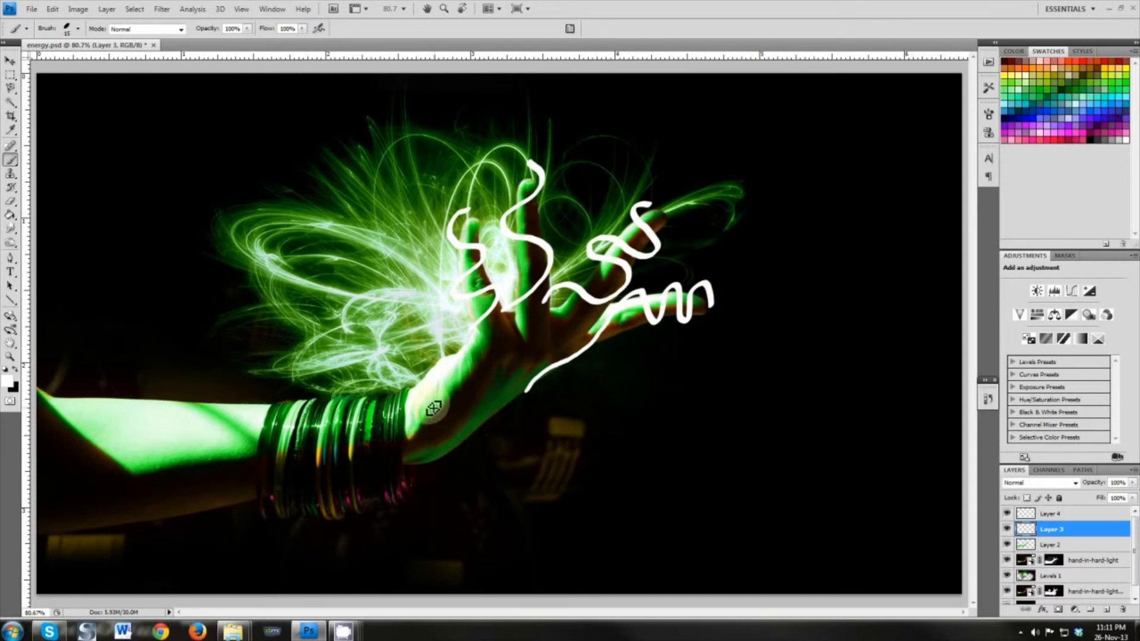
{"action": "mouse_move", "coordinate": [423, 372]}
{"action": "left_mouse_down"}
{"action": "mouse_move", "coordinate": [449, 428]}
{"action": "mouse_move", "coordinate": [487, 460]}
{"action": "mouse_move", "coordinate": [500, 417]}
{"action": "left_mouse_up"}
{"action": "mouse_move", "coordinate": [446, 359]}
{"action": "left_mouse_down"}
{"action": "mouse_move", "coordinate": [477, 357]}
{"action": "mouse_move", "coordinate": [526, 416]}
{"action": "left_mouse_up"}
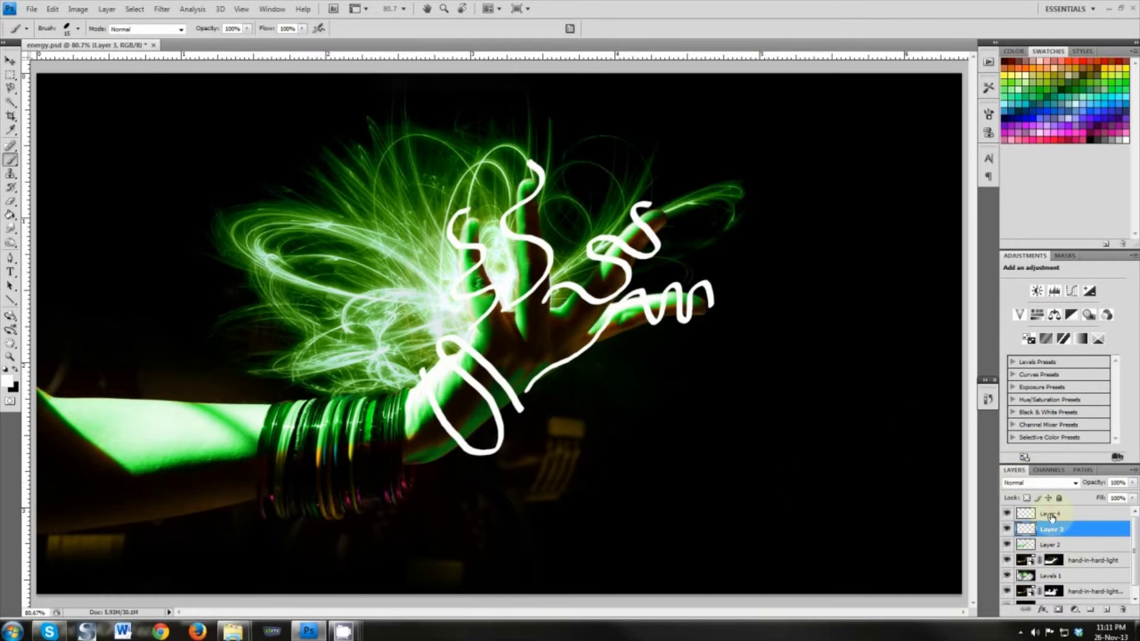
{"action": "left_click_drag", "start_coordinate": [1051, 517], "coordinate": [1069, 535]}
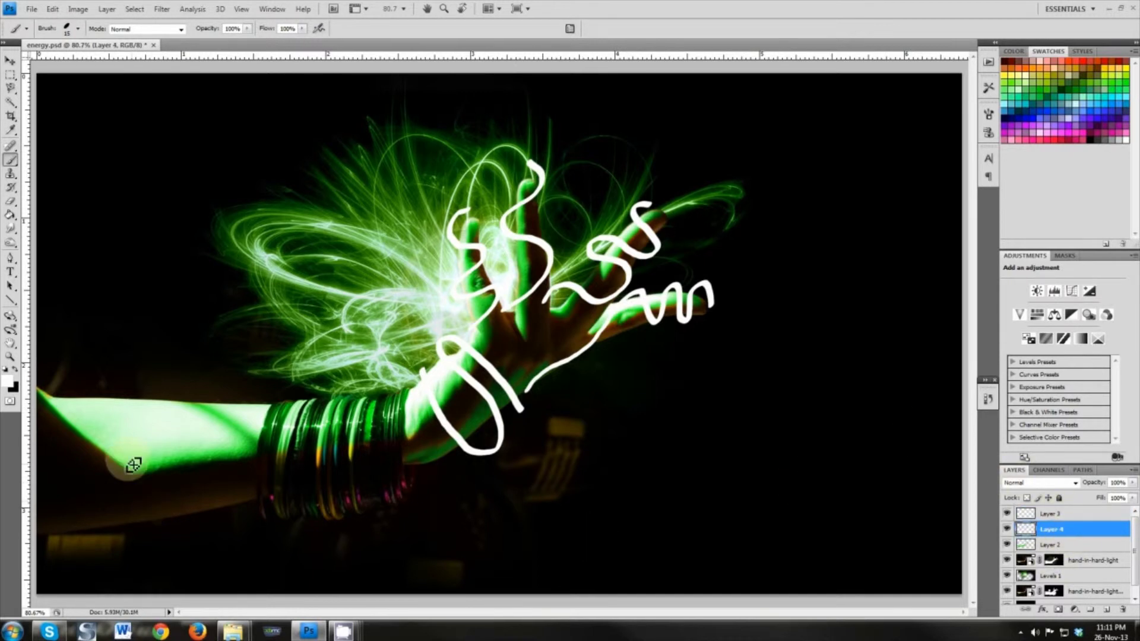
Step: Paint a long white zigzag from the left edge along the forearm, redoing the part over the bangles
{"action": "mouse_move", "coordinate": [45, 359]}
{"action": "left_mouse_down"}
{"action": "mouse_move", "coordinate": [69, 428]}
{"action": "mouse_move", "coordinate": [71, 511]}
{"action": "mouse_move", "coordinate": [87, 531]}
{"action": "mouse_move", "coordinate": [122, 501]}
{"action": "mouse_move", "coordinate": [151, 392]}
{"action": "mouse_move", "coordinate": [181, 407]}
{"action": "mouse_move", "coordinate": [189, 493]}
{"action": "mouse_move", "coordinate": [211, 527]}
{"action": "mouse_move", "coordinate": [255, 401]}
{"action": "mouse_move", "coordinate": [276, 499]}
{"action": "mouse_move", "coordinate": [315, 520]}
{"action": "mouse_move", "coordinate": [357, 419]}
{"action": "mouse_move", "coordinate": [413, 344]}
{"action": "left_mouse_up"}
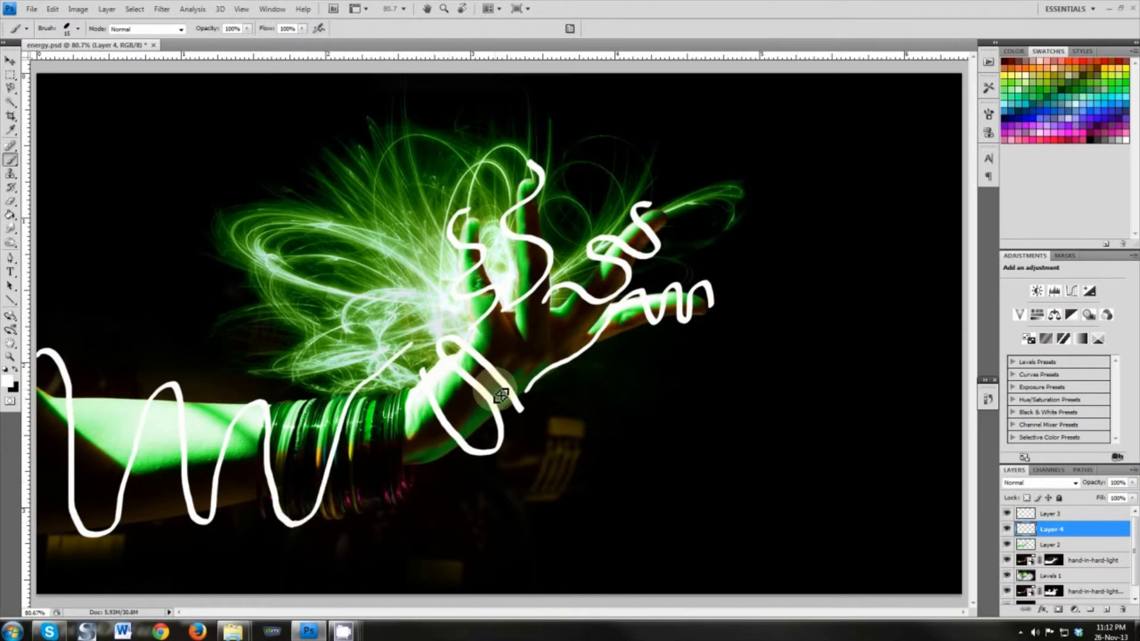
{"action": "key", "text": "ctrl+z"}
{"action": "mouse_move", "coordinate": [297, 526]}
{"action": "left_mouse_down"}
{"action": "mouse_move", "coordinate": [374, 404]}
{"action": "mouse_move", "coordinate": [487, 502]}
{"action": "left_mouse_up"}
{"action": "key", "text": "v"}
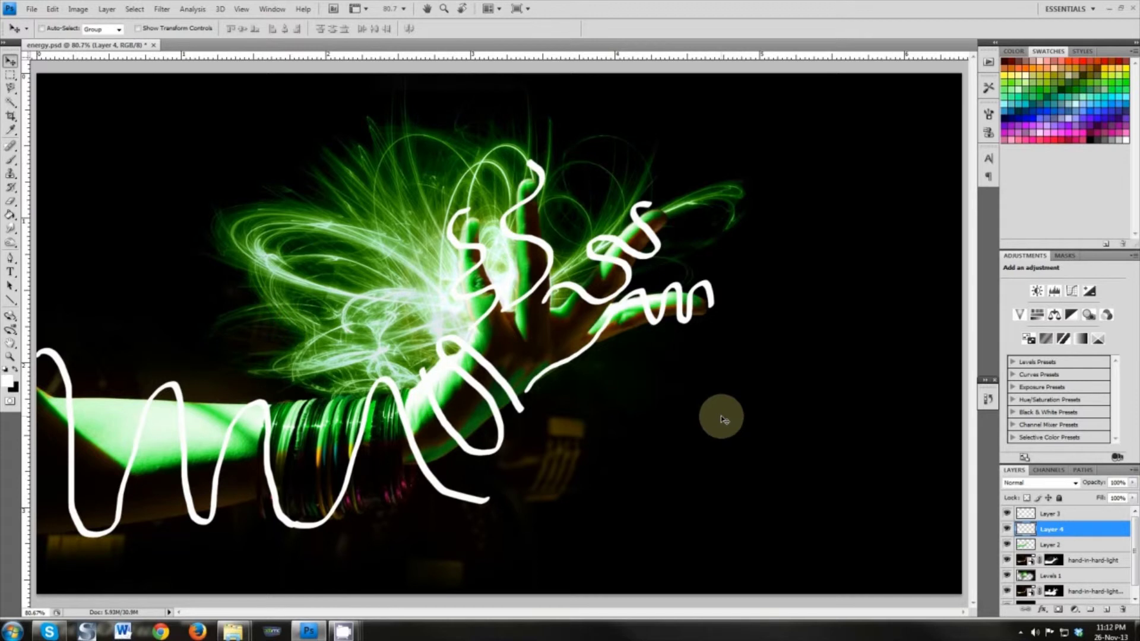
Step: With the Eraser on Layer 3, erase parts of the white loop near the wrist and shrink the eraser to 30 px
{"action": "key", "text": "e"}
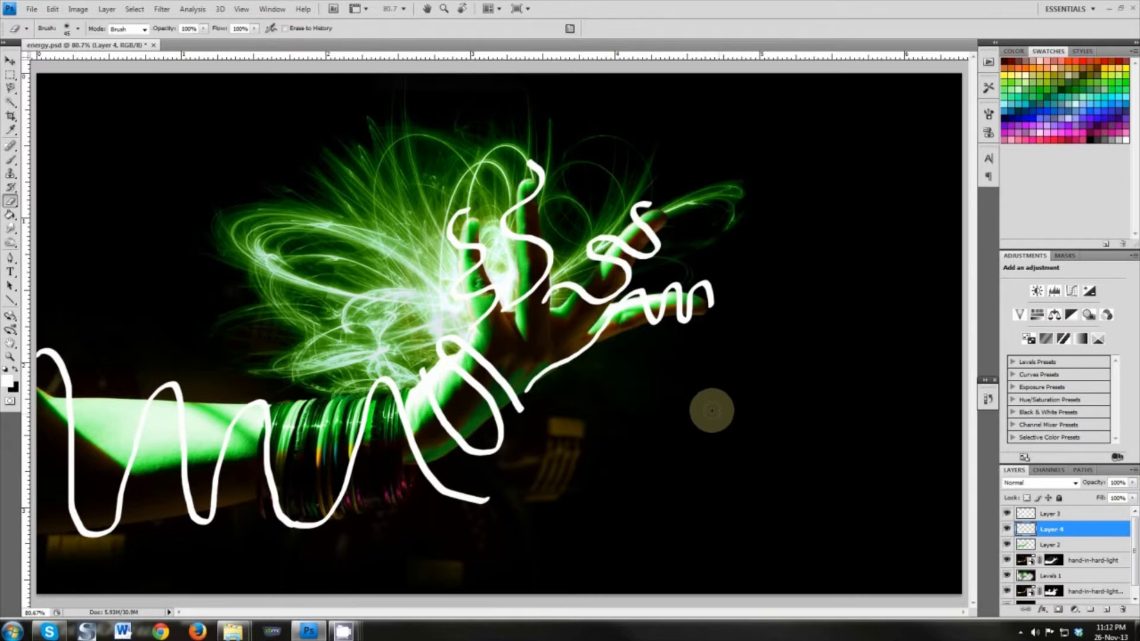
{"action": "scroll", "coordinate": [493, 427], "scroll_direction": "up", "scroll_amount": 2}
{"action": "left_click", "coordinate": [1115, 515]}
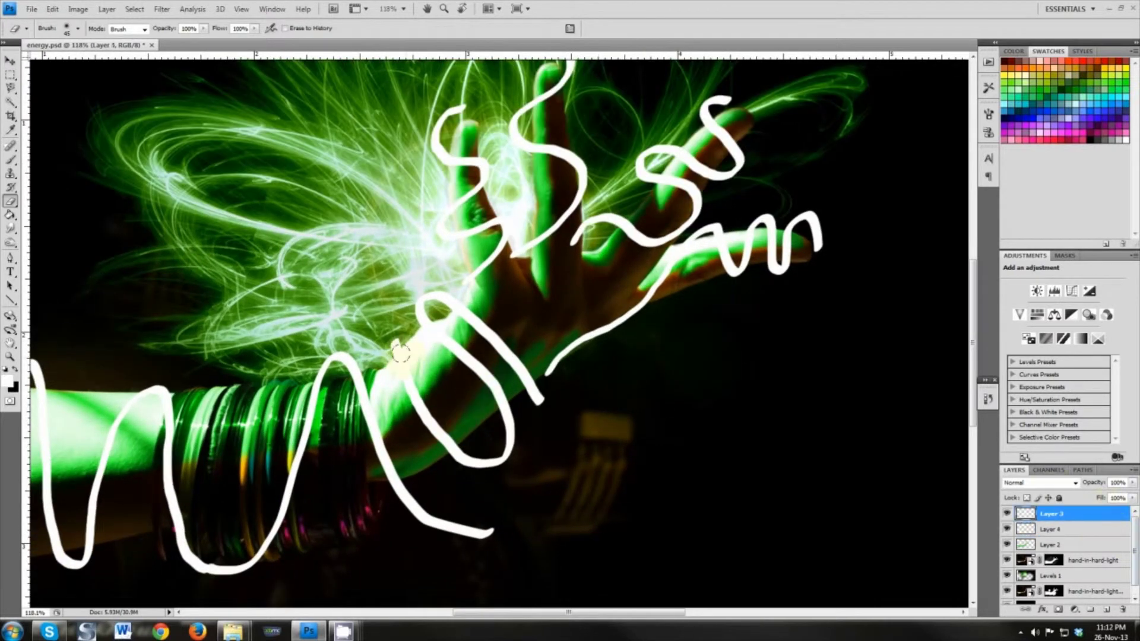
{"action": "mouse_move", "coordinate": [389, 336]}
{"action": "left_mouse_down"}
{"action": "mouse_move", "coordinate": [441, 424]}
{"action": "mouse_move", "coordinate": [502, 469]}
{"action": "mouse_move", "coordinate": [405, 375]}
{"action": "mouse_move", "coordinate": [462, 452]}
{"action": "mouse_move", "coordinate": [497, 438]}
{"action": "mouse_move", "coordinate": [496, 390]}
{"action": "mouse_move", "coordinate": [507, 457]}
{"action": "mouse_move", "coordinate": [405, 305]}
{"action": "mouse_move", "coordinate": [463, 303]}
{"action": "mouse_move", "coordinate": [529, 381]}
{"action": "mouse_move", "coordinate": [542, 420]}
{"action": "mouse_move", "coordinate": [559, 343]}
{"action": "left_mouse_up"}
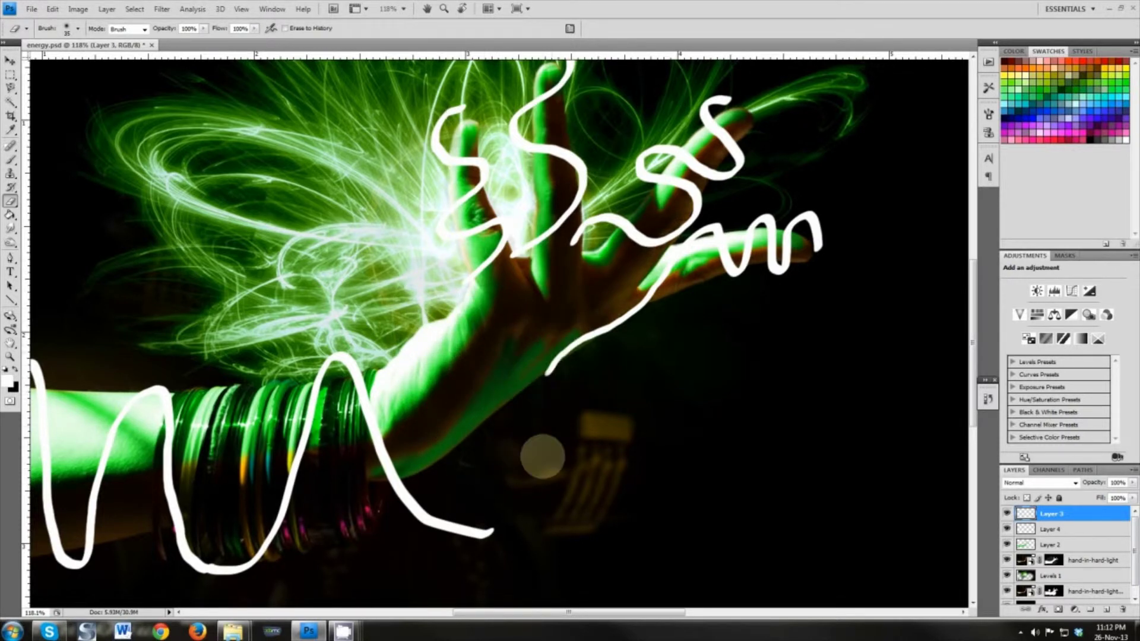
{"action": "key", "text": "bracketleft"}
{"action": "key", "text": "bracketleft"}
{"action": "key", "text": "bracketleft"}
{"action": "mouse_move", "coordinate": [224, 499]}
{"action": "left_mouse_down"}
{"action": "mouse_move", "coordinate": [478, 357]}
{"action": "mouse_move", "coordinate": [557, 444]}
{"action": "left_mouse_up"}
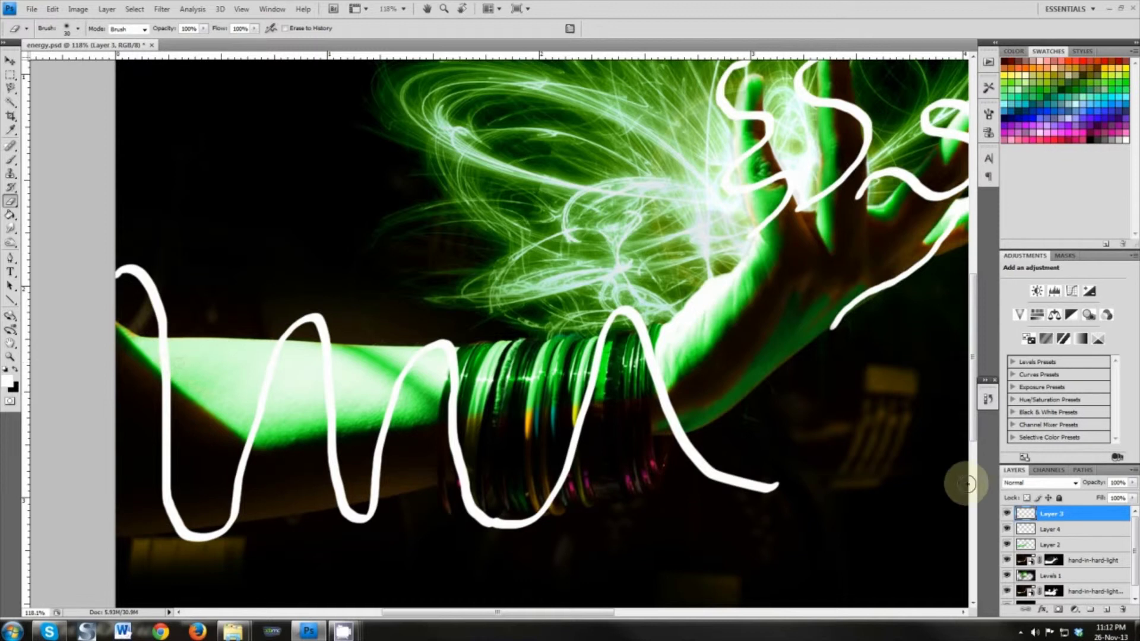
Step: On Layer 4, erase sections of the zigzag streak along the forearm, beside the bangles and at its tail
{"action": "left_click", "coordinate": [1051, 529]}
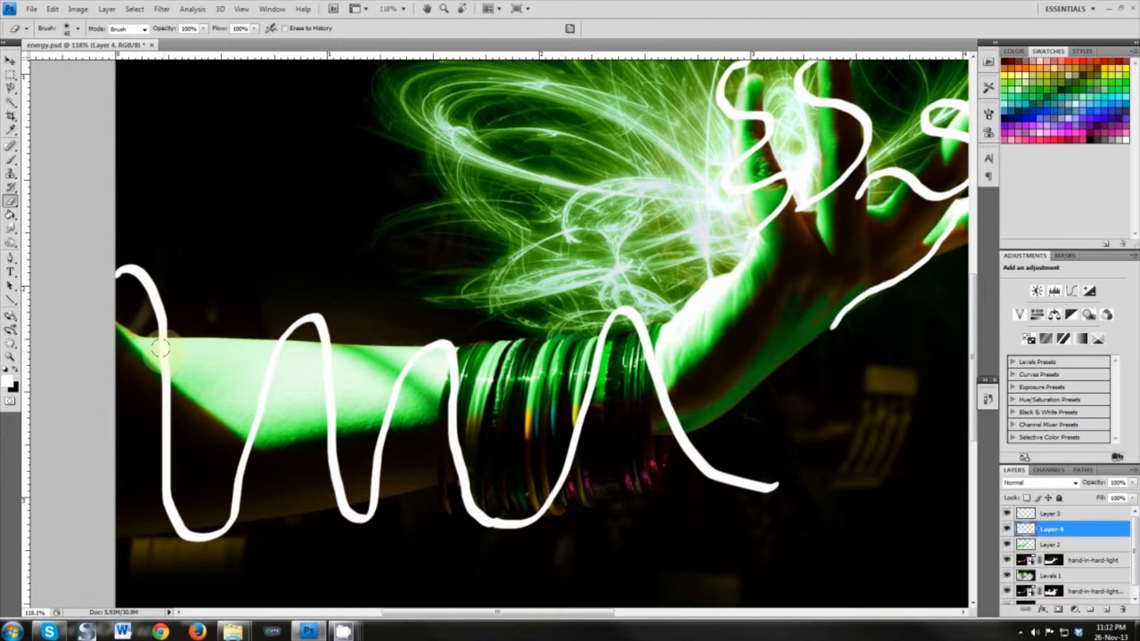
{"action": "left_click_drag", "start_coordinate": [162, 356], "coordinate": [172, 518]}
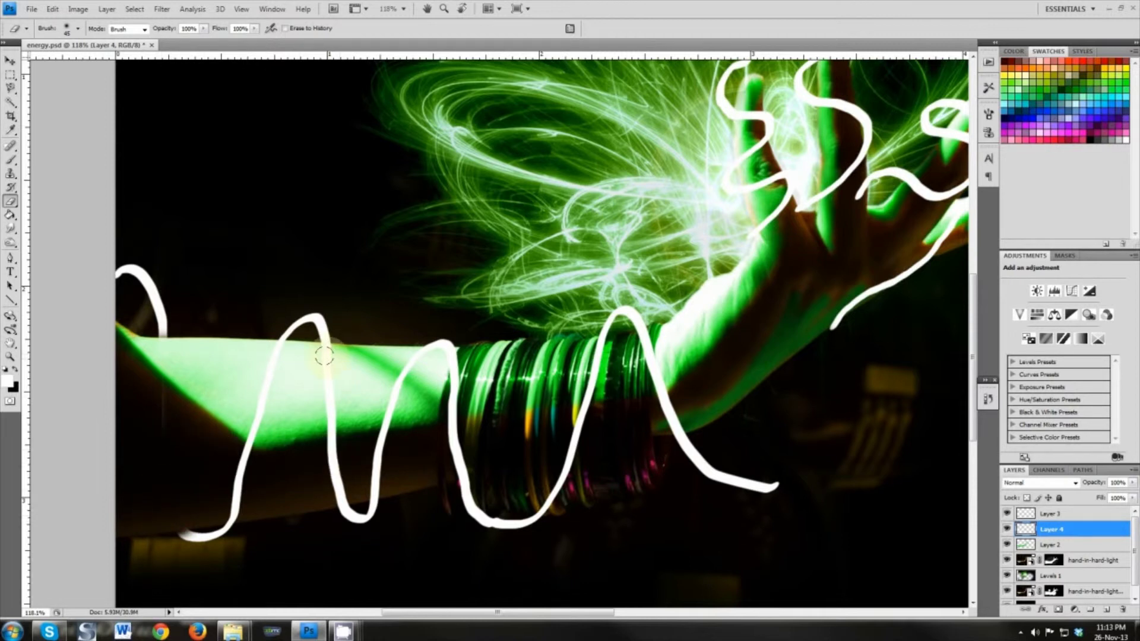
{"action": "left_click_drag", "start_coordinate": [324, 387], "coordinate": [336, 492]}
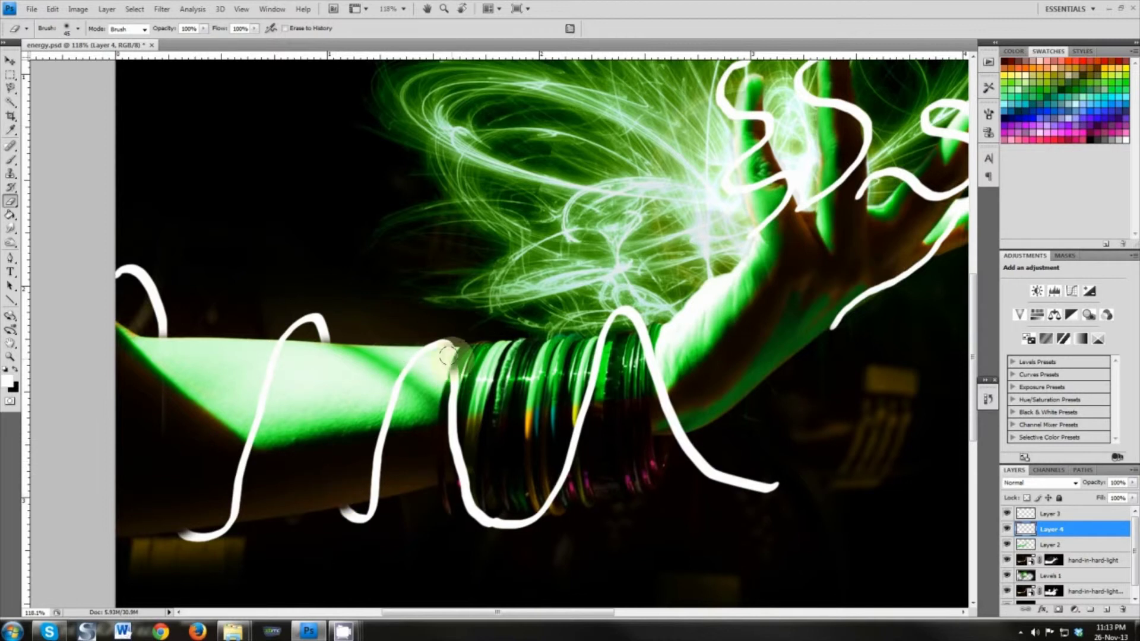
{"action": "mouse_move", "coordinate": [447, 358]}
{"action": "left_mouse_down"}
{"action": "mouse_move", "coordinate": [459, 477]}
{"action": "mouse_move", "coordinate": [478, 430]}
{"action": "mouse_move", "coordinate": [483, 445]}
{"action": "mouse_move", "coordinate": [470, 509]}
{"action": "left_mouse_up"}
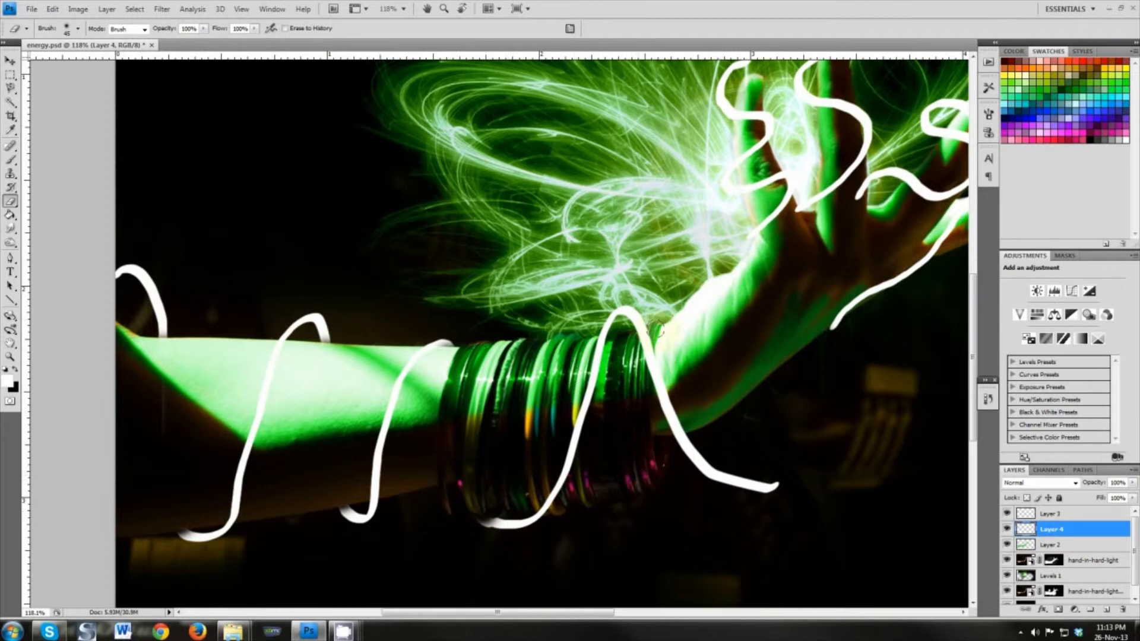
{"action": "mouse_move", "coordinate": [764, 483]}
{"action": "left_mouse_down"}
{"action": "mouse_move", "coordinate": [712, 459]}
{"action": "mouse_move", "coordinate": [703, 464]}
{"action": "mouse_move", "coordinate": [718, 483]}
{"action": "mouse_move", "coordinate": [686, 431]}
{"action": "mouse_move", "coordinate": [681, 460]}
{"action": "mouse_move", "coordinate": [643, 321]}
{"action": "left_mouse_up"}
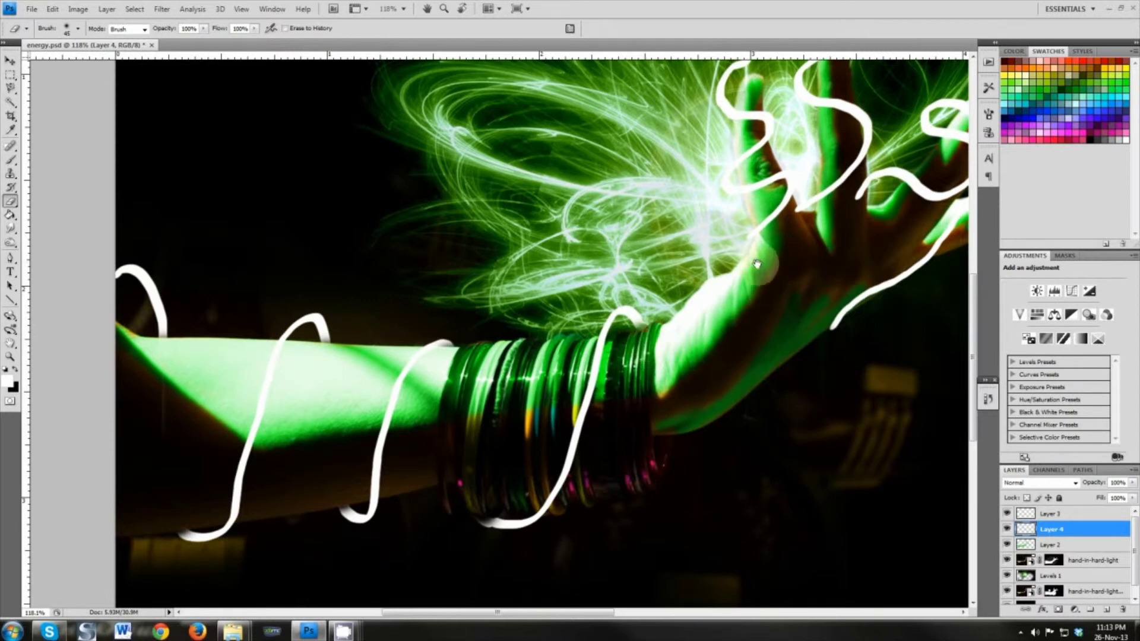
{"action": "left_click_drag", "start_coordinate": [729, 229], "coordinate": [511, 410]}
Step: Back on Layer 3 with a 30 px eraser, cut gaps in the S-curve where it crosses the finger
{"action": "key", "text": "alt+]"}
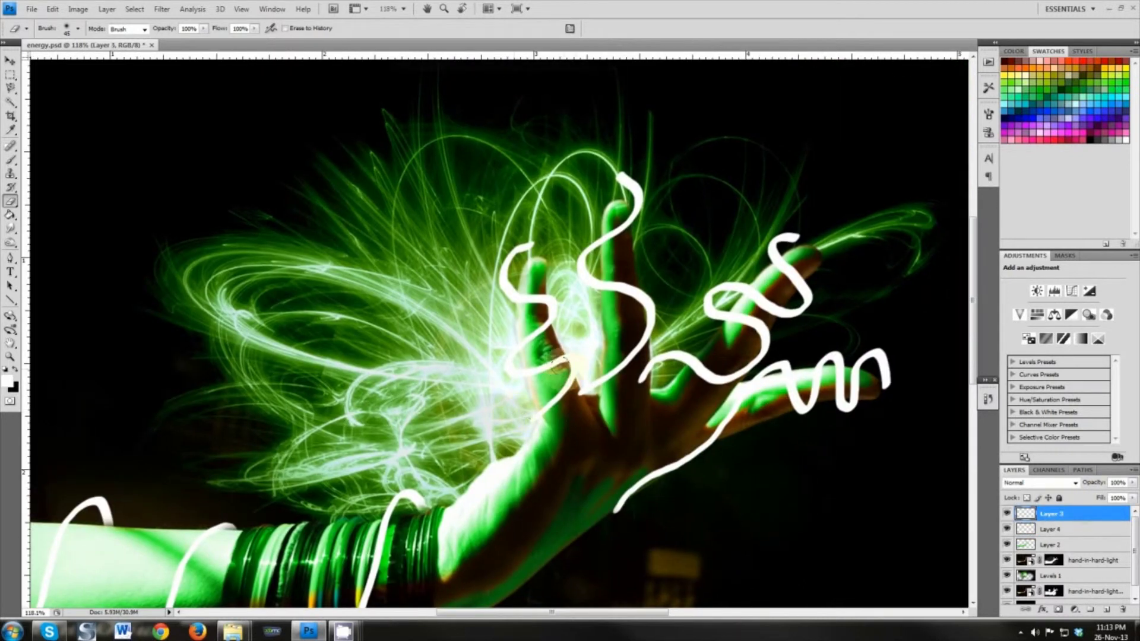
{"action": "scroll", "coordinate": [538, 357], "scroll_direction": "up", "scroll_amount": 3}
{"action": "key", "text": "bracketleft"}
{"action": "key", "text": "bracketleft"}
{"action": "mouse_move", "coordinate": [558, 373]}
{"action": "left_mouse_down"}
{"action": "mouse_move", "coordinate": [570, 375]}
{"action": "mouse_move", "coordinate": [533, 392]}
{"action": "left_mouse_up"}
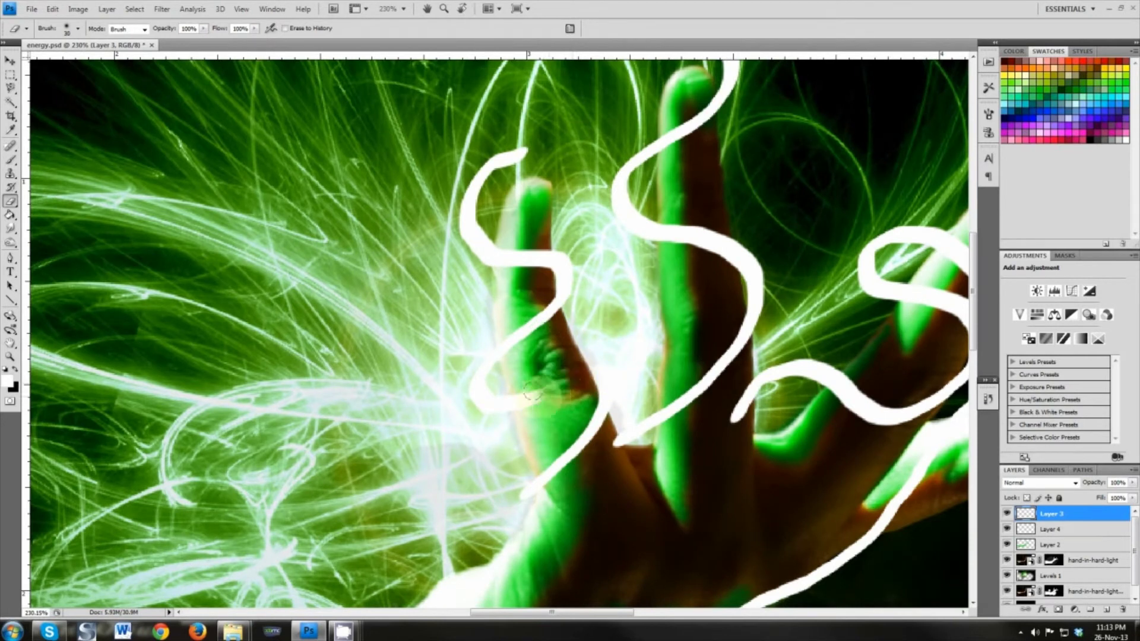
{"action": "left_click_drag", "start_coordinate": [561, 280], "coordinate": [498, 257]}
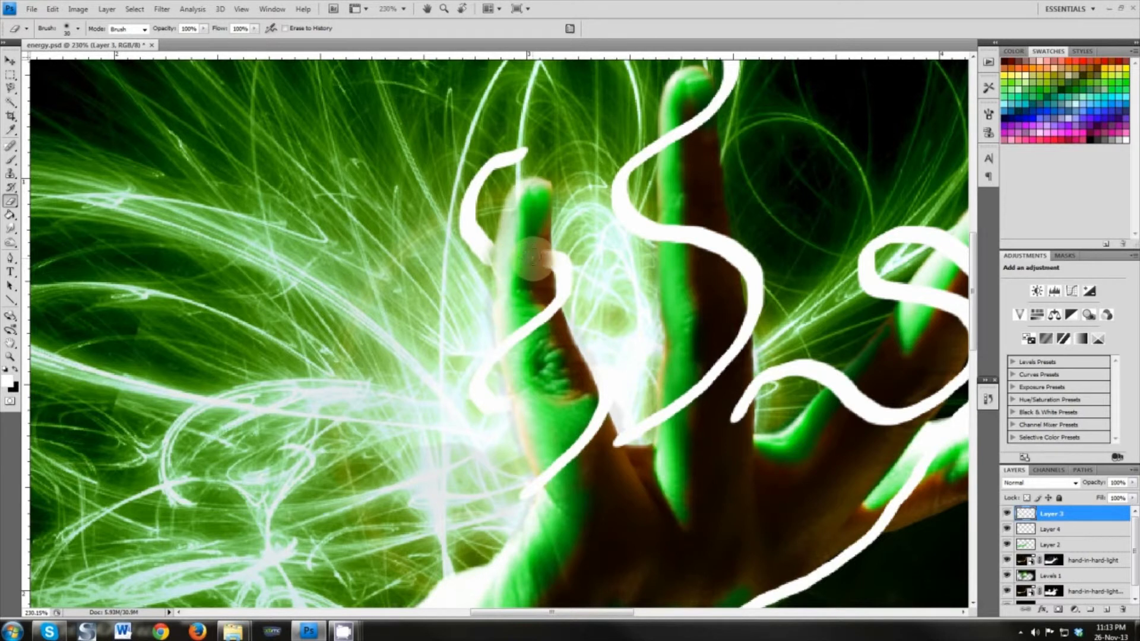
{"action": "left_click_drag", "start_coordinate": [537, 246], "coordinate": [346, 263]}
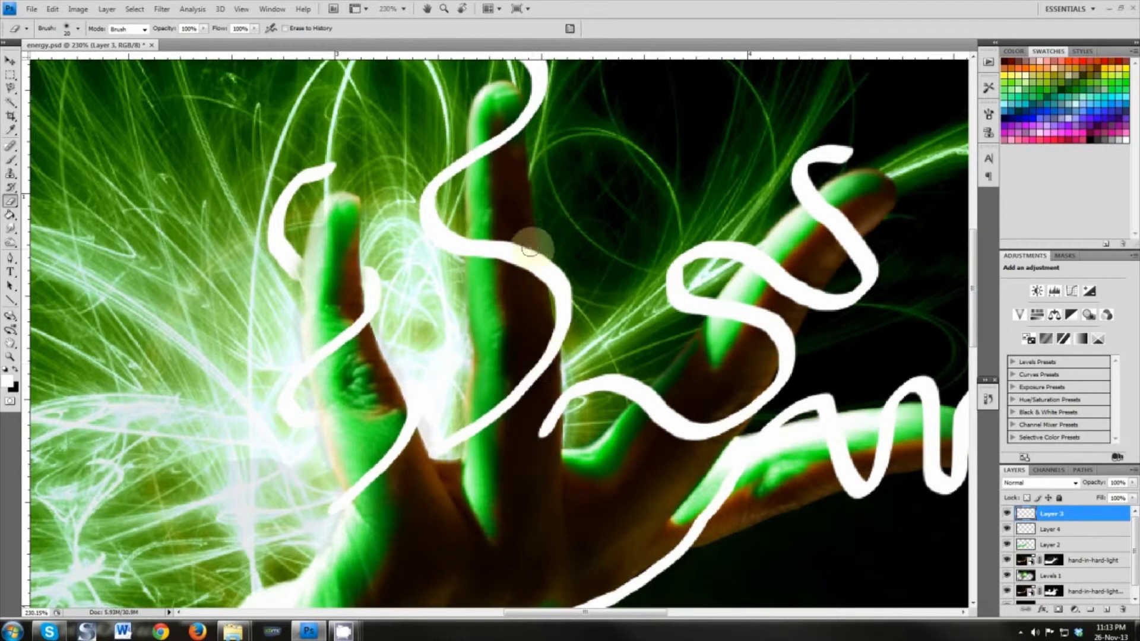
{"action": "mouse_move", "coordinate": [526, 250]}
{"action": "left_mouse_down"}
{"action": "mouse_move", "coordinate": [535, 292]}
{"action": "mouse_move", "coordinate": [530, 260]}
{"action": "mouse_move", "coordinate": [506, 282]}
{"action": "mouse_move", "coordinate": [478, 257]}
{"action": "left_mouse_up"}
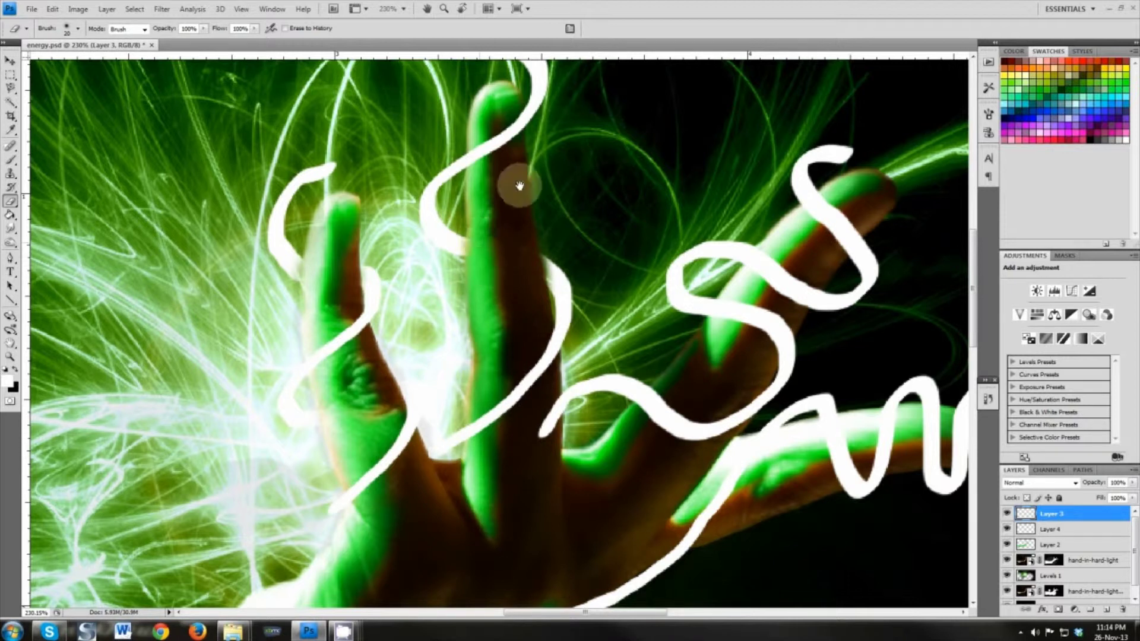
Step: Erase the streak hooks, tips and crossings over the raised and outstretched fingers
{"action": "mouse_move", "coordinate": [517, 183]}
{"action": "left_mouse_down"}
{"action": "mouse_move", "coordinate": [485, 278]}
{"action": "mouse_move", "coordinate": [435, 257]}
{"action": "left_mouse_up"}
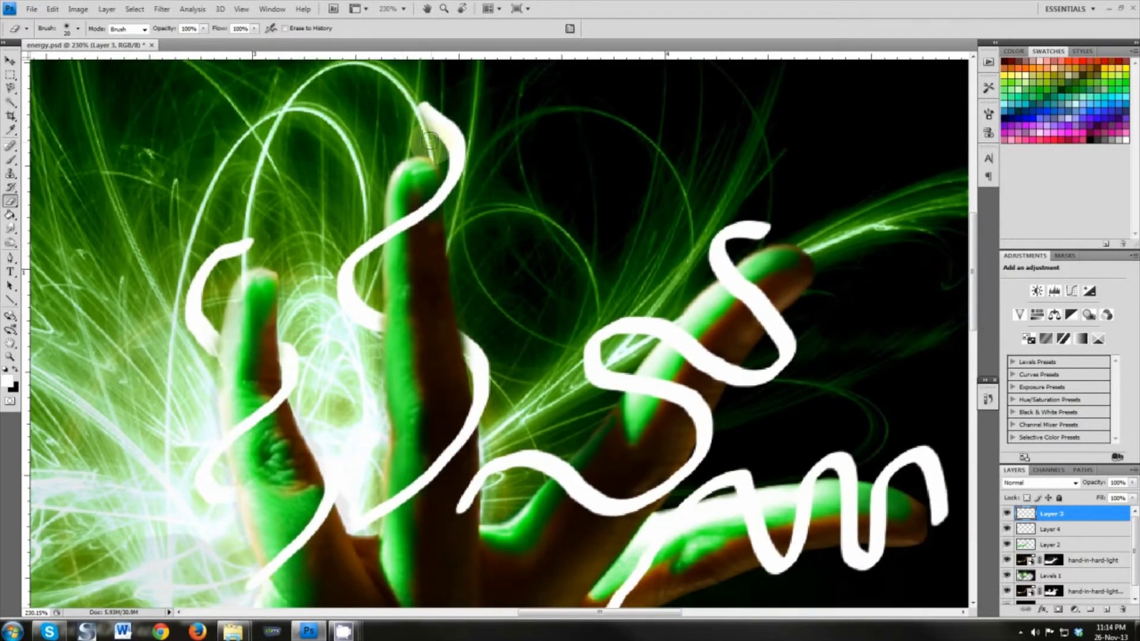
{"action": "mouse_move", "coordinate": [436, 143]}
{"action": "left_mouse_down"}
{"action": "mouse_move", "coordinate": [421, 110]}
{"action": "mouse_move", "coordinate": [421, 165]}
{"action": "mouse_move", "coordinate": [440, 150]}
{"action": "mouse_move", "coordinate": [416, 125]}
{"action": "left_mouse_up"}
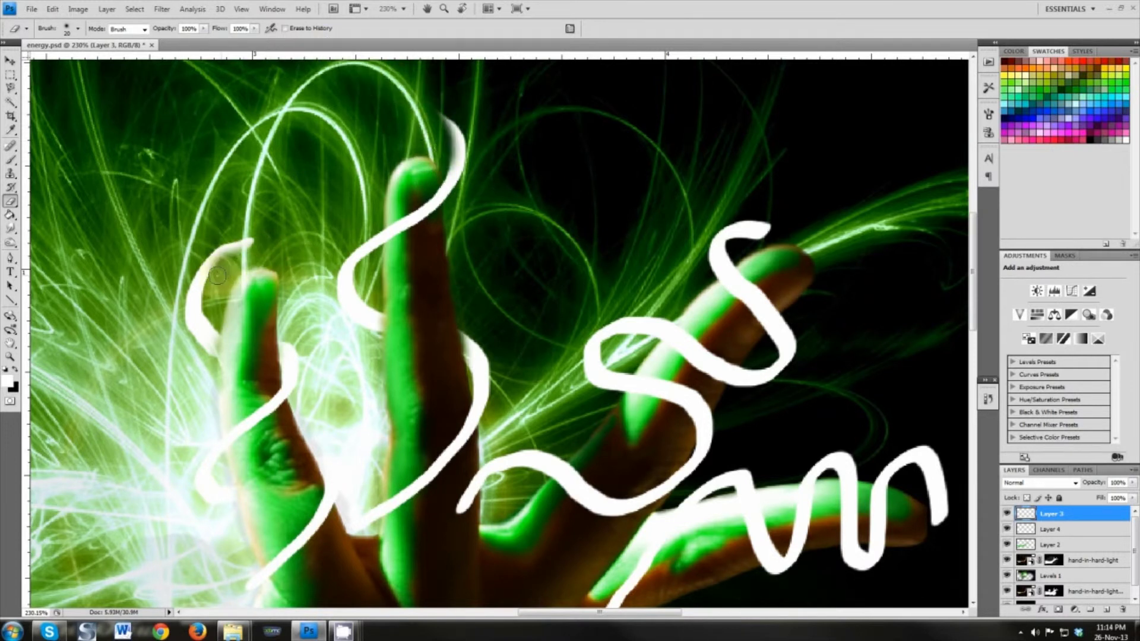
{"action": "mouse_move", "coordinate": [217, 275]}
{"action": "left_mouse_down"}
{"action": "mouse_move", "coordinate": [264, 244]}
{"action": "mouse_move", "coordinate": [226, 267]}
{"action": "left_mouse_up"}
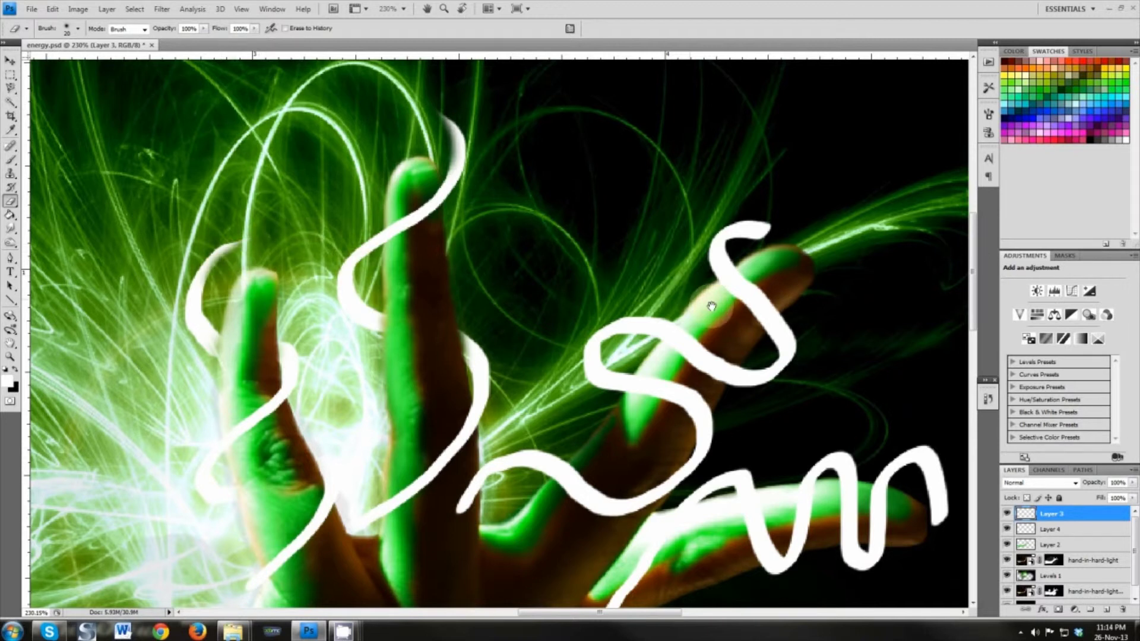
{"action": "left_click_drag", "start_coordinate": [711, 305], "coordinate": [576, 253]}
{"action": "mouse_move", "coordinate": [331, 423]}
{"action": "left_mouse_down"}
{"action": "mouse_move", "coordinate": [322, 459]}
{"action": "mouse_move", "coordinate": [328, 418]}
{"action": "left_mouse_up"}
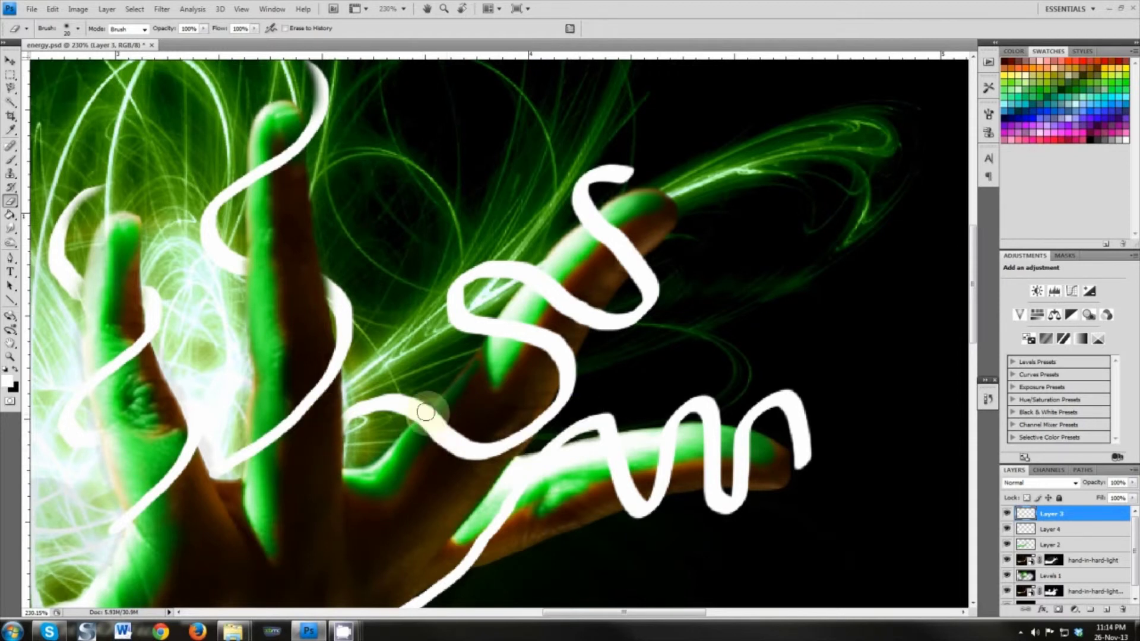
{"action": "mouse_move", "coordinate": [436, 410]}
{"action": "left_mouse_down"}
{"action": "mouse_move", "coordinate": [415, 428]}
{"action": "mouse_move", "coordinate": [453, 416]}
{"action": "mouse_move", "coordinate": [495, 443]}
{"action": "mouse_move", "coordinate": [504, 422]}
{"action": "mouse_move", "coordinate": [524, 421]}
{"action": "mouse_move", "coordinate": [512, 441]}
{"action": "left_mouse_up"}
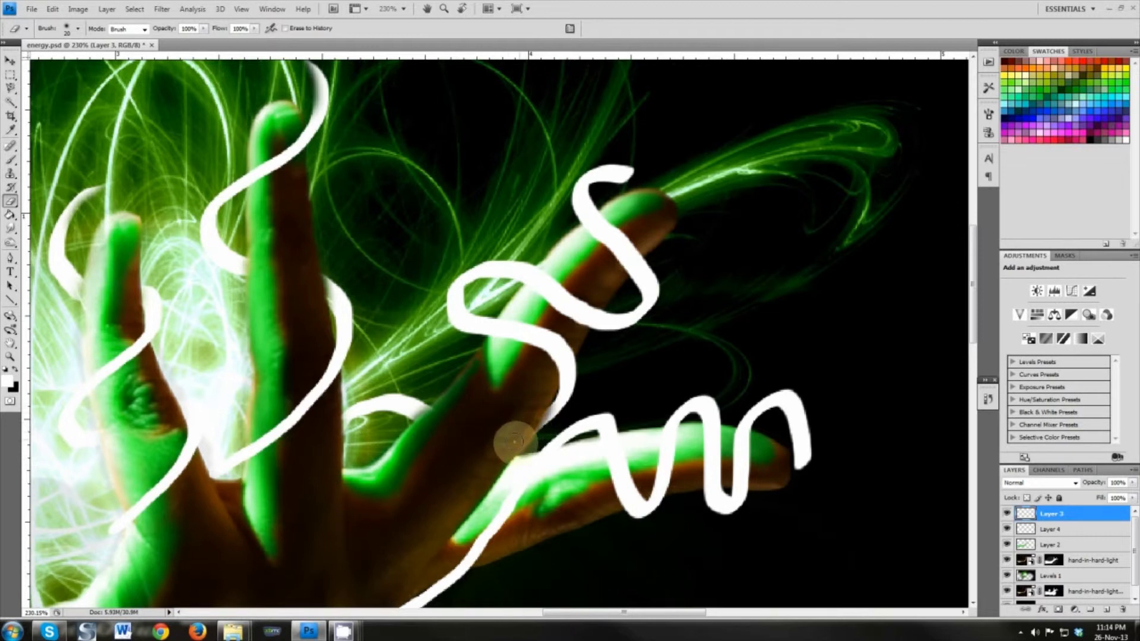
{"action": "mouse_move", "coordinate": [543, 275]}
{"action": "left_mouse_down"}
{"action": "mouse_move", "coordinate": [570, 263]}
{"action": "mouse_move", "coordinate": [542, 306]}
{"action": "mouse_move", "coordinate": [584, 309]}
{"action": "left_mouse_up"}
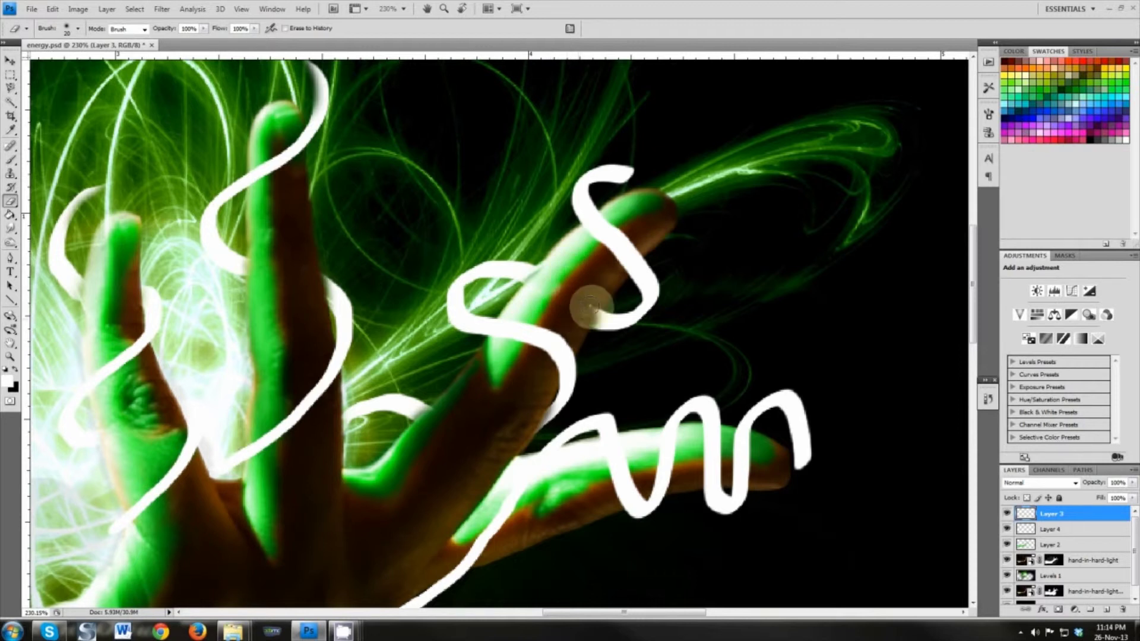
{"action": "left_click_drag", "start_coordinate": [629, 181], "coordinate": [633, 186]}
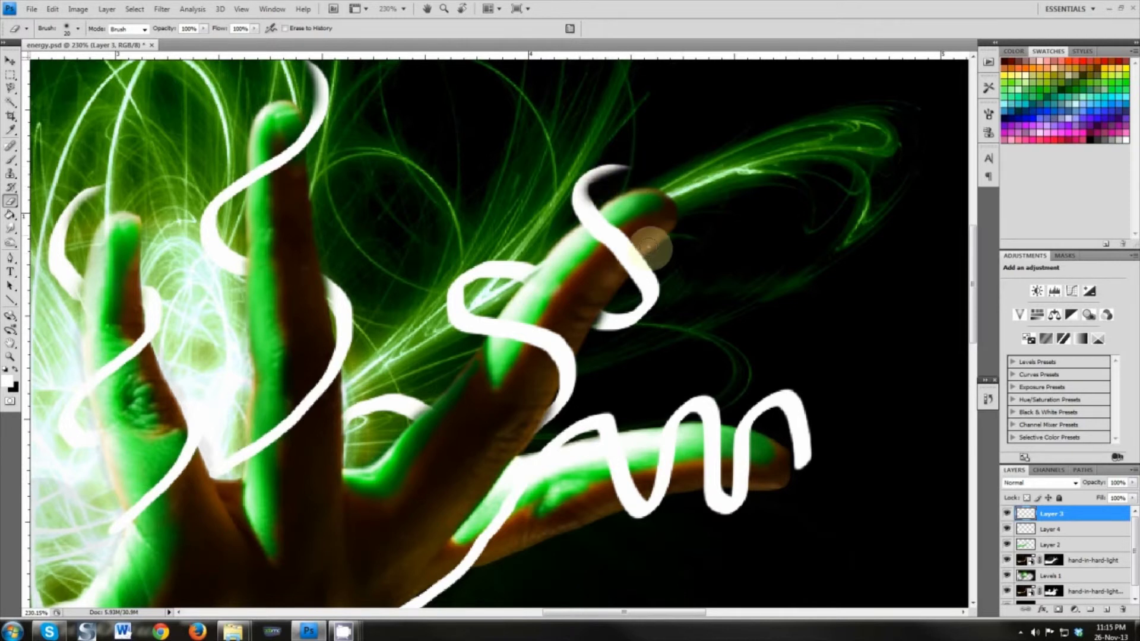
Step: Erase and fade Layer 3's streaks where they cross the lowest finger and the hand
{"action": "left_click_drag", "start_coordinate": [774, 381], "coordinate": [603, 276]}
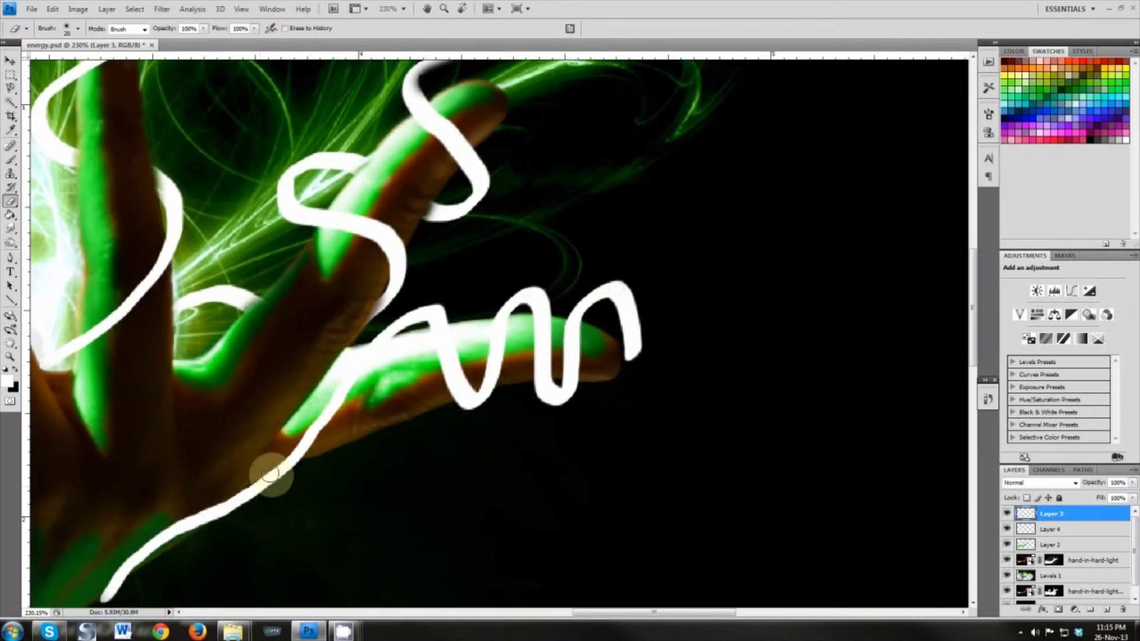
{"action": "mouse_move", "coordinate": [430, 341]}
{"action": "left_mouse_down"}
{"action": "mouse_move", "coordinate": [466, 366]}
{"action": "mouse_move", "coordinate": [445, 386]}
{"action": "mouse_move", "coordinate": [458, 389]}
{"action": "left_mouse_up"}
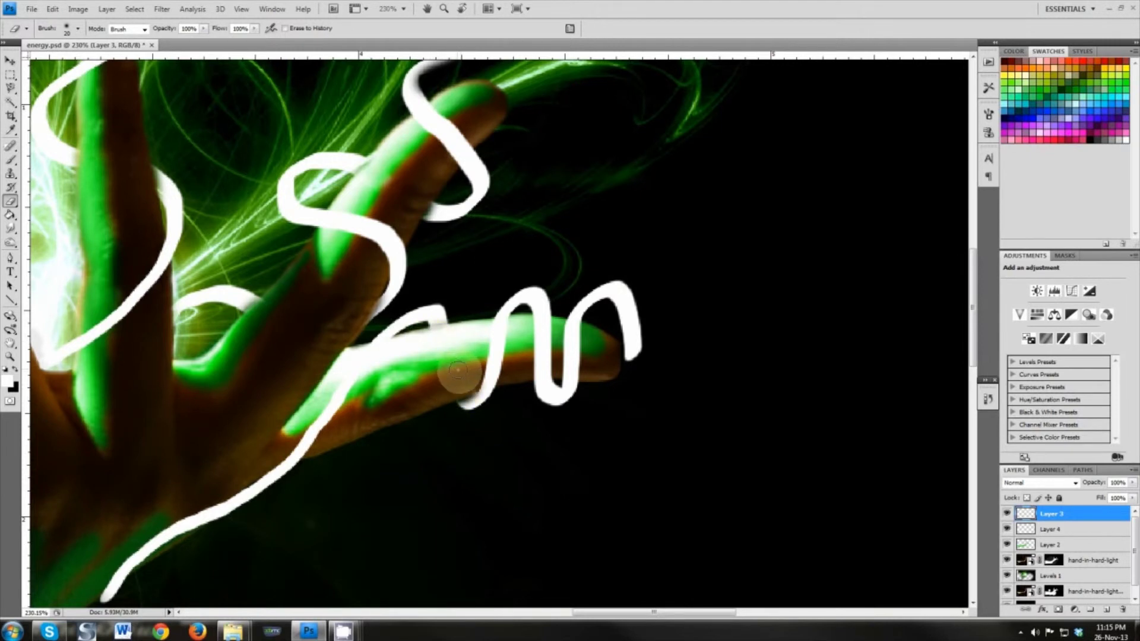
{"action": "left_click_drag", "start_coordinate": [538, 348], "coordinate": [538, 326]}
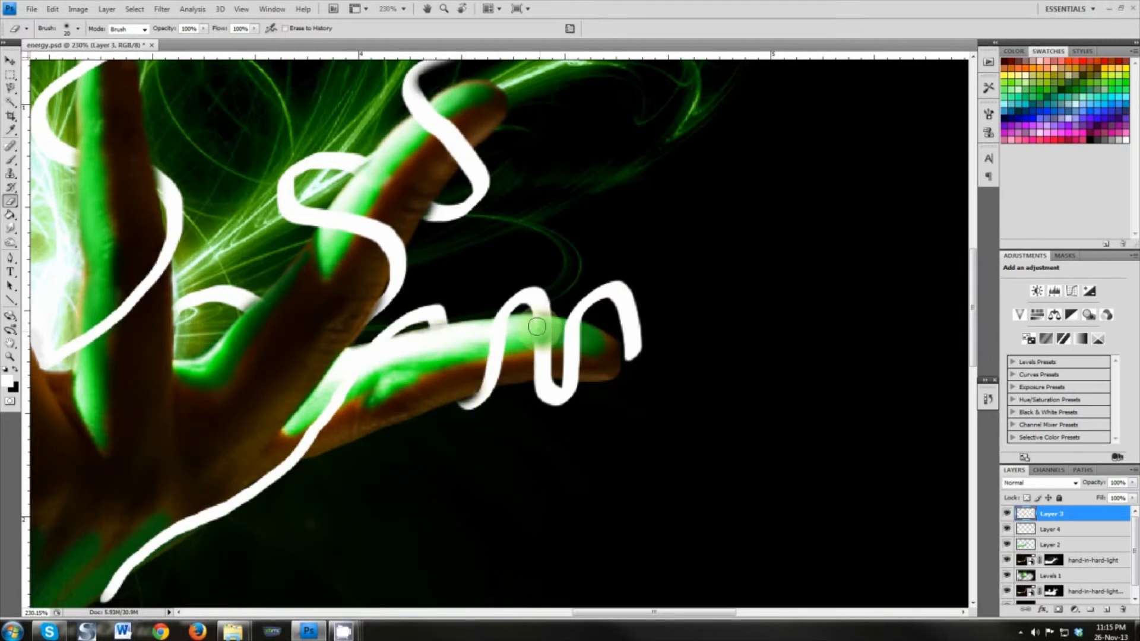
{"action": "left_click_drag", "start_coordinate": [536, 326], "coordinate": [538, 371]}
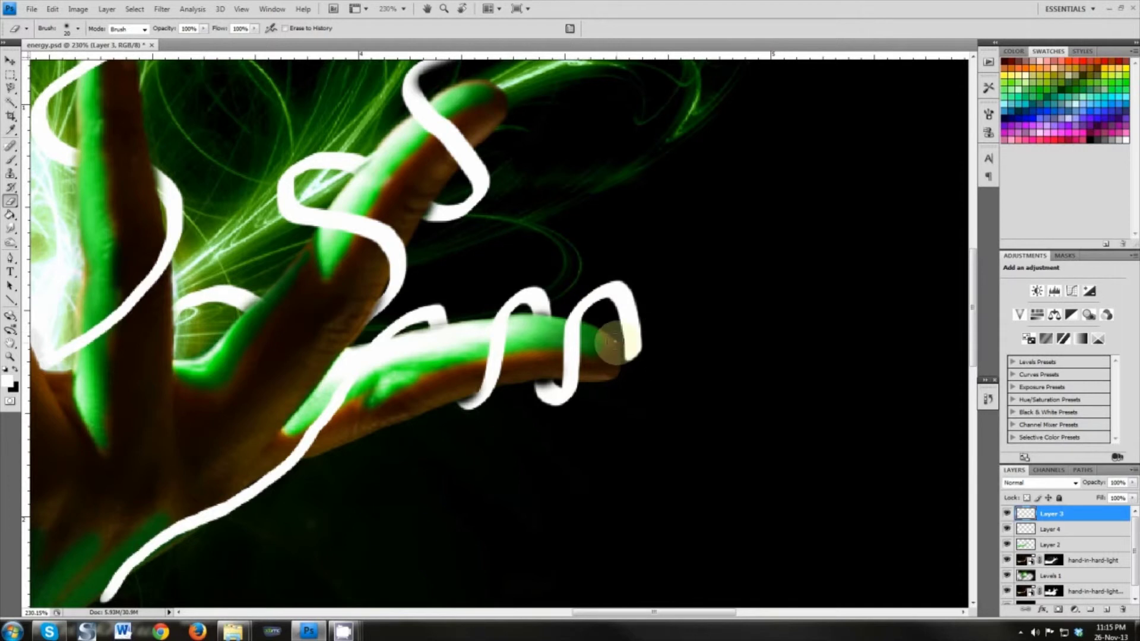
{"action": "left_click_drag", "start_coordinate": [618, 341], "coordinate": [612, 321]}
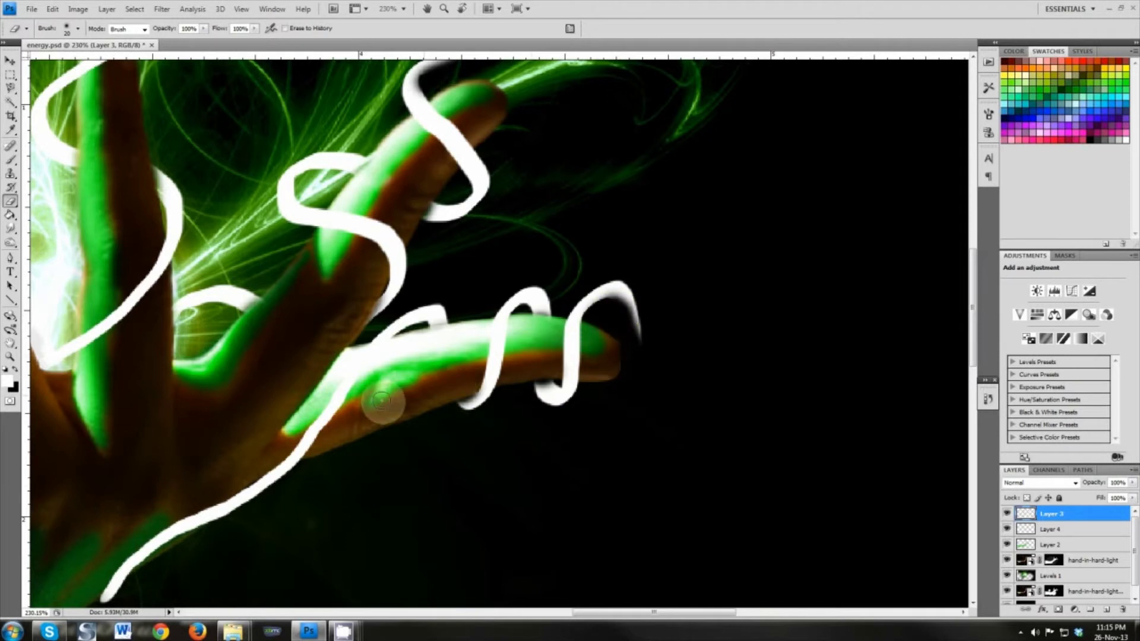
{"action": "left_click_drag", "start_coordinate": [173, 560], "coordinate": [286, 396]}
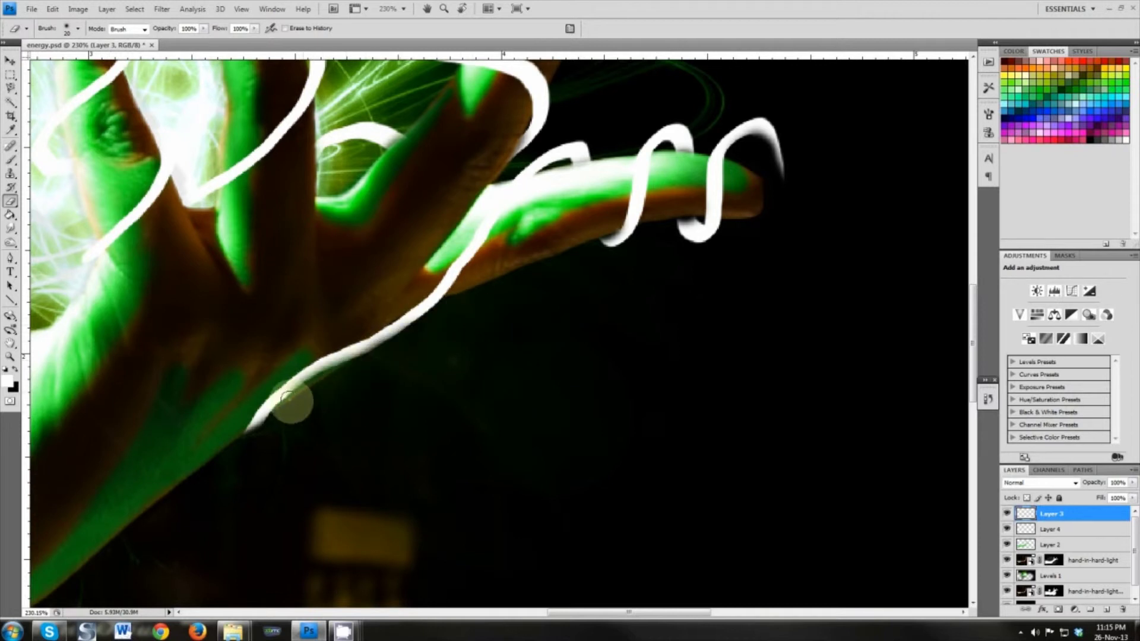
{"action": "left_click_drag", "start_coordinate": [413, 283], "coordinate": [247, 394]}
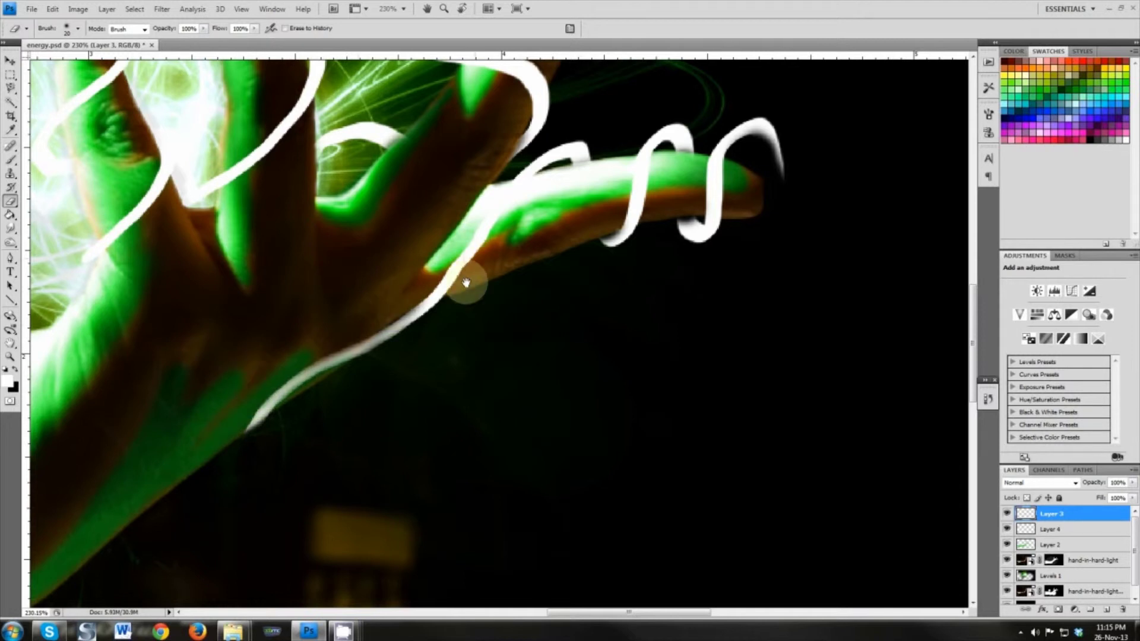
{"action": "left_click_drag", "start_coordinate": [465, 279], "coordinate": [272, 405]}
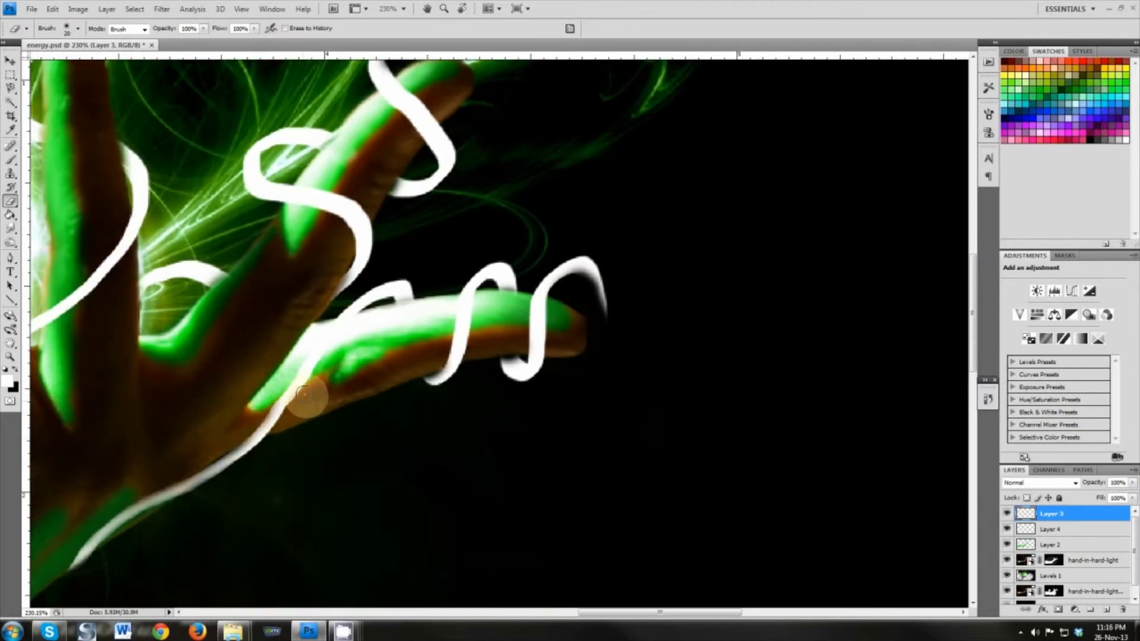
{"action": "left_click_drag", "start_coordinate": [305, 394], "coordinate": [327, 361]}
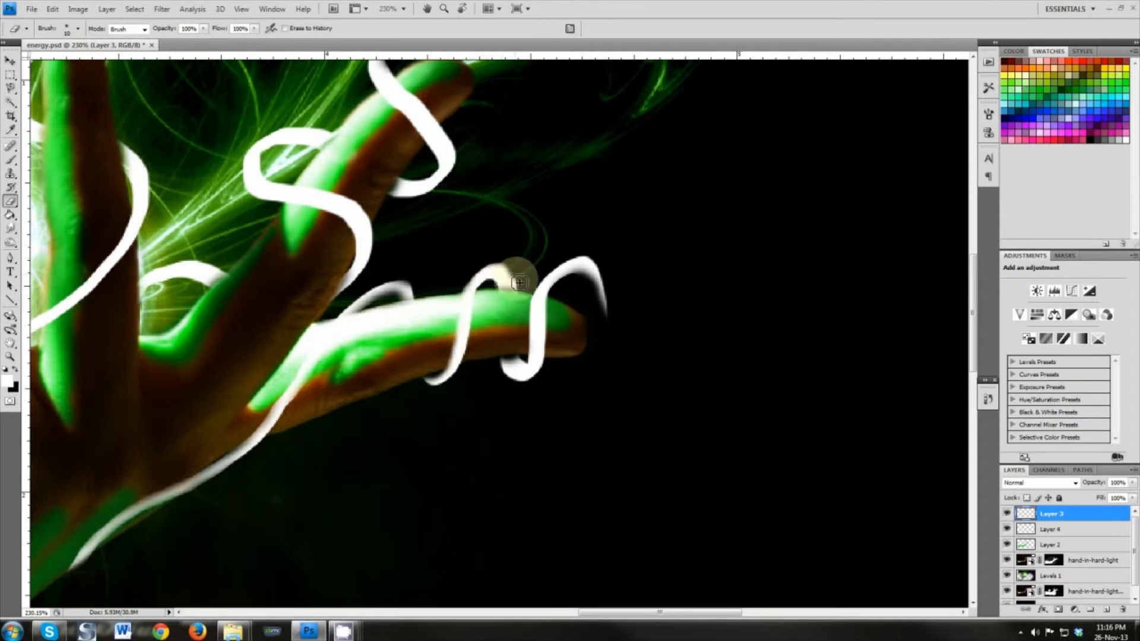
Step: Enlarge the eraser to 20 px and set its opacity to 35%
{"action": "key", "text": "bracketright"}
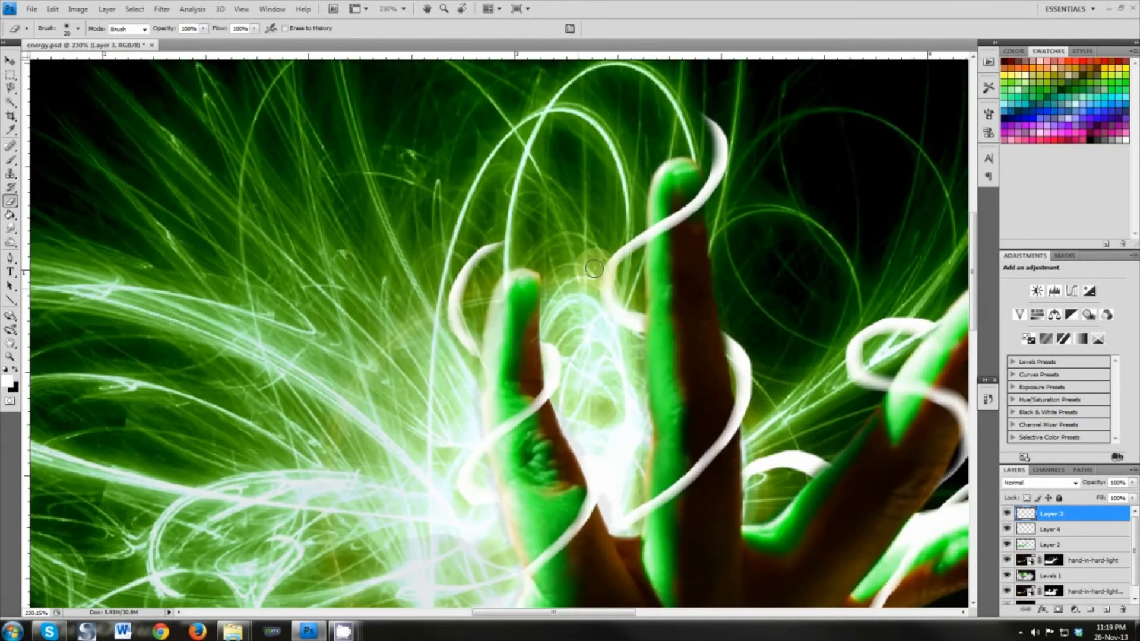
{"action": "left_click", "coordinate": [204, 29]}
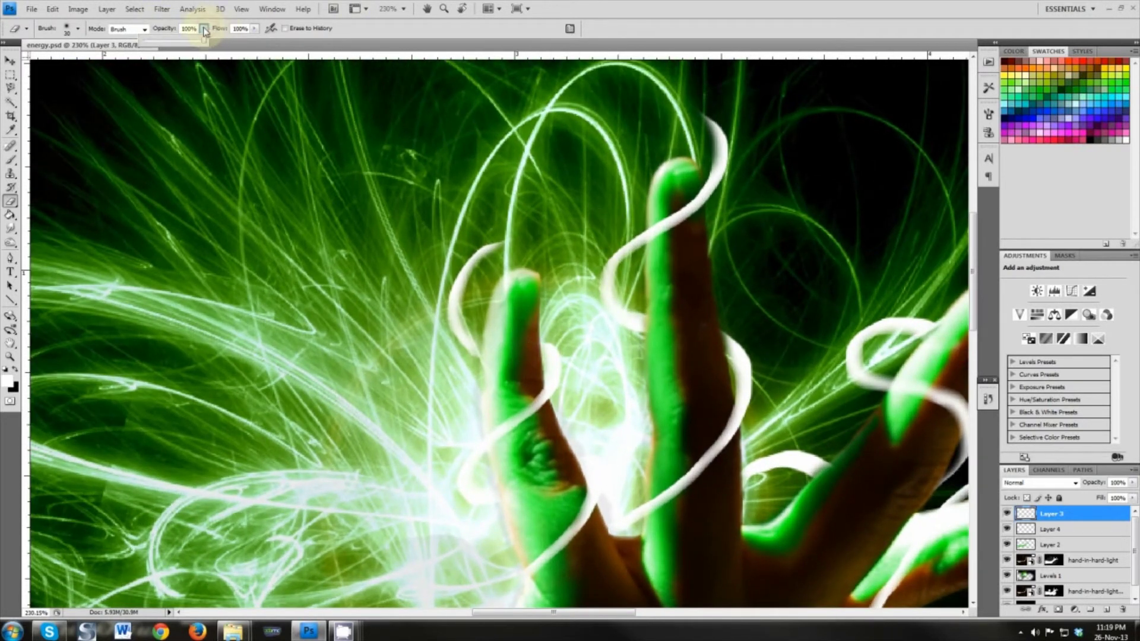
{"action": "left_click", "coordinate": [505, 43]}
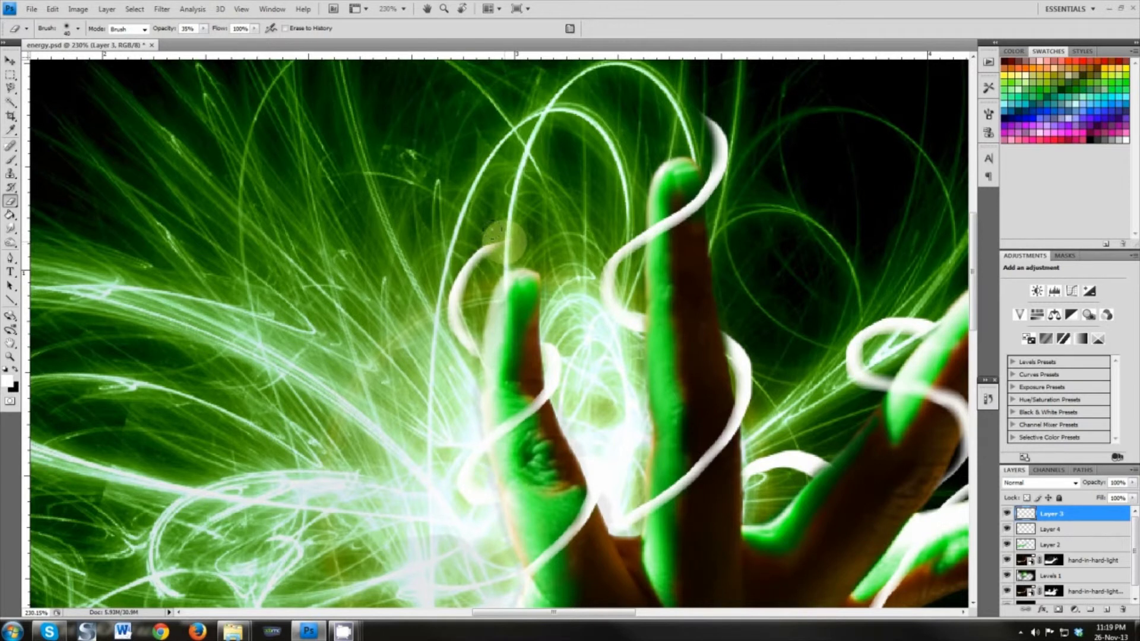
Step: Switch to the Brush with a 27 px soft round tip at 40% opacity
{"action": "key", "text": "b"}
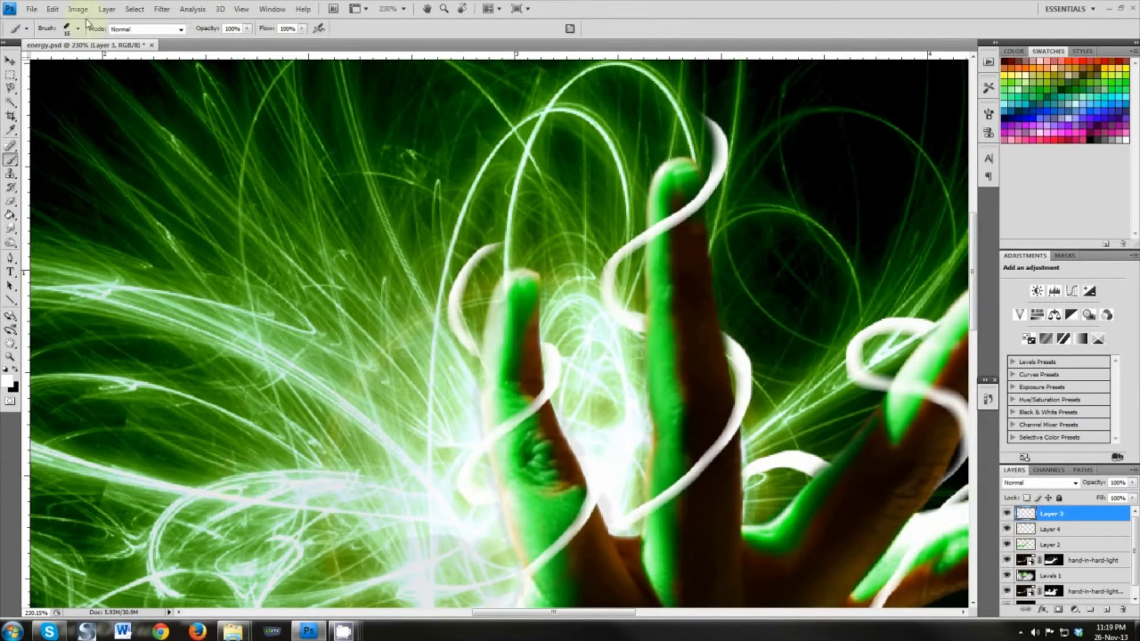
{"action": "left_click", "coordinate": [79, 30]}
{"action": "left_click", "coordinate": [112, 148]}
{"action": "left_click", "coordinate": [244, 37]}
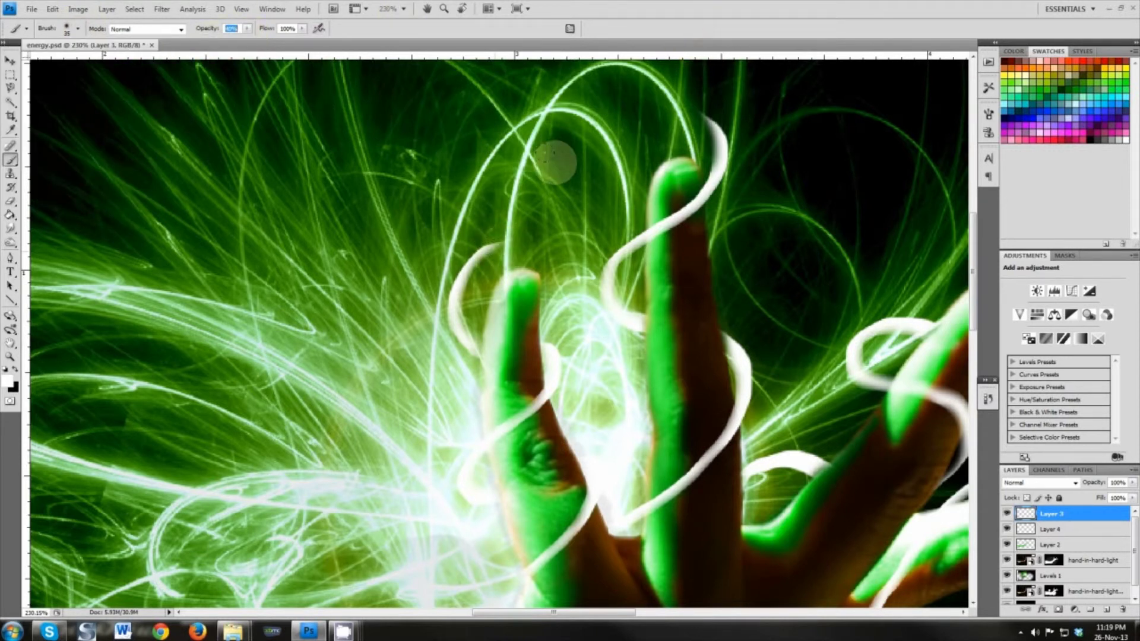
{"action": "key", "text": "Return"}
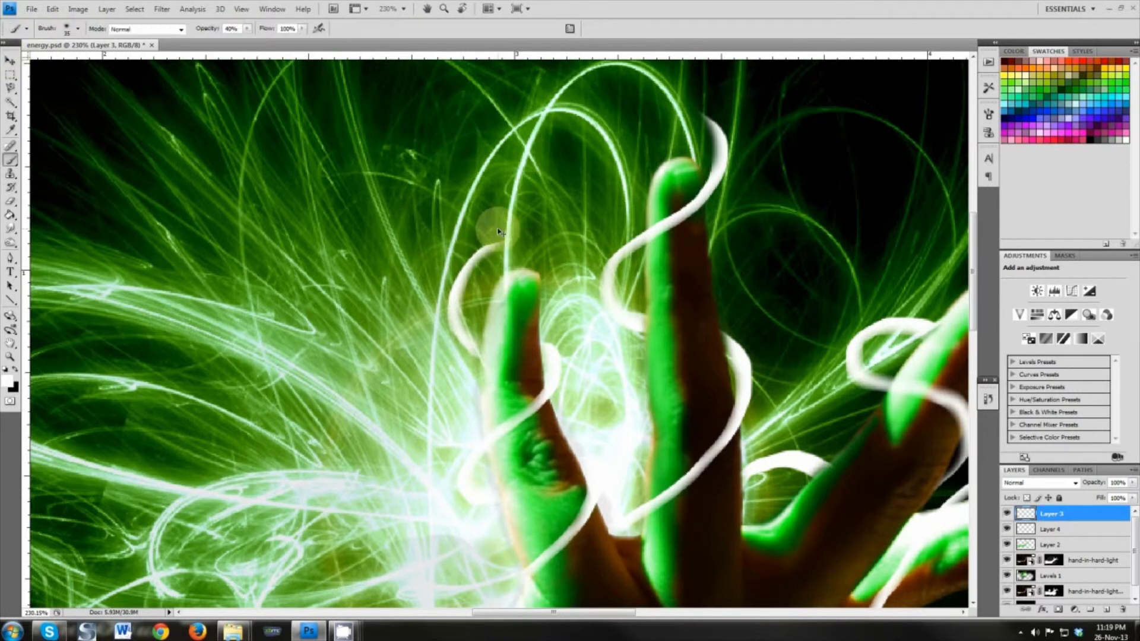
Step: Dab soft white glowing sparks on the curl tips around the fingers, then zoom out to the whole hand
{"action": "left_click", "coordinate": [505, 239]}
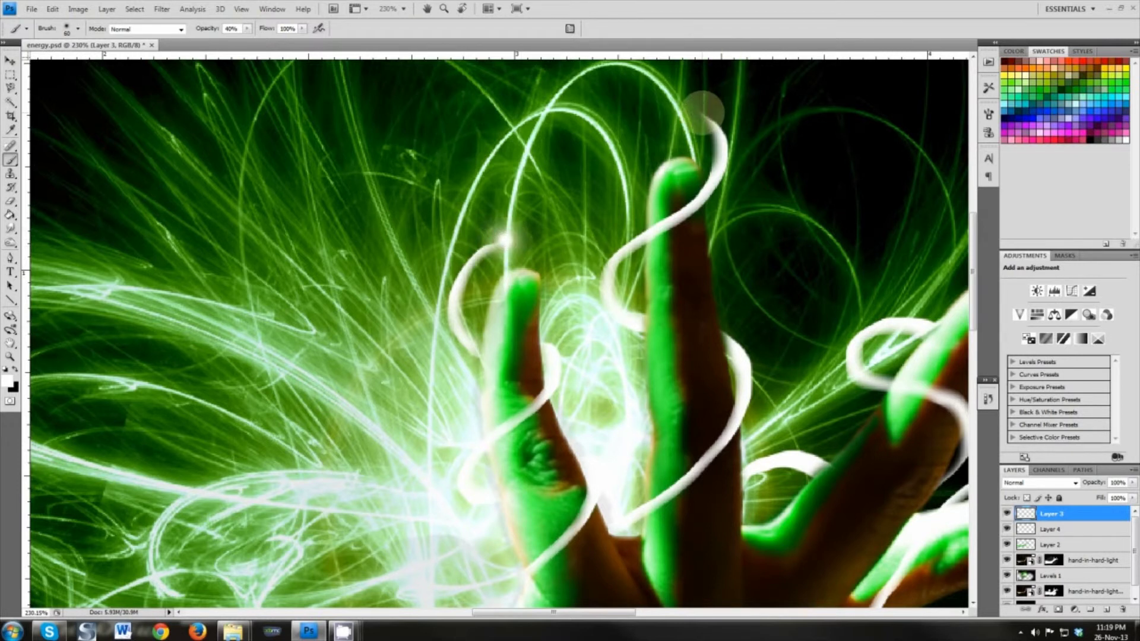
{"action": "left_click", "coordinate": [703, 111]}
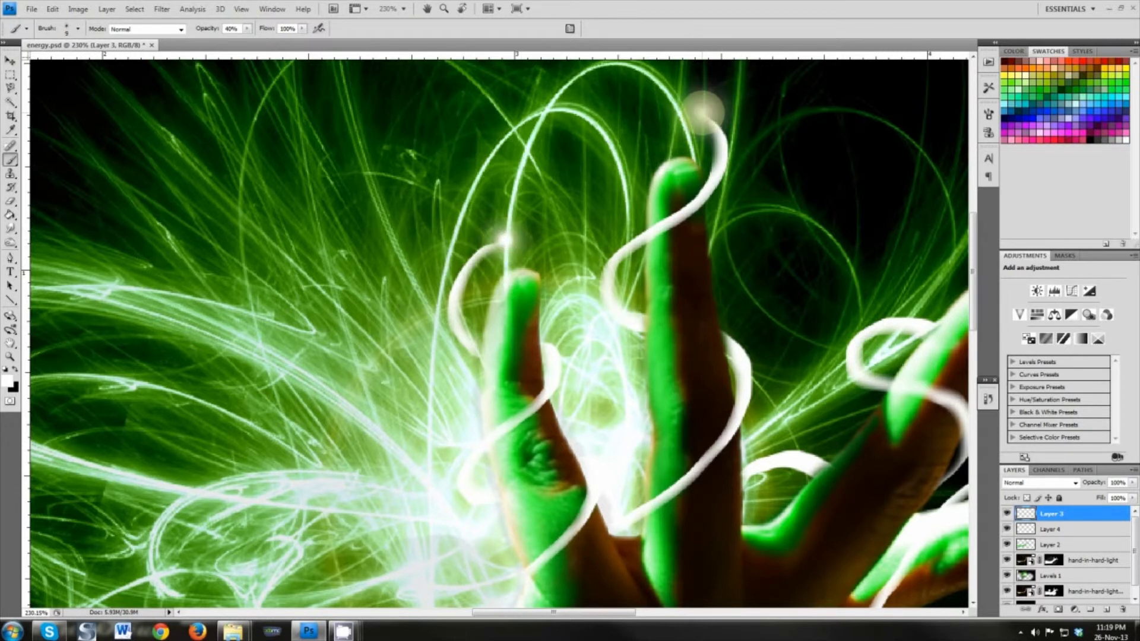
{"action": "left_click_drag", "start_coordinate": [764, 166], "coordinate": [433, 204]}
{"action": "left_click", "coordinate": [645, 233]}
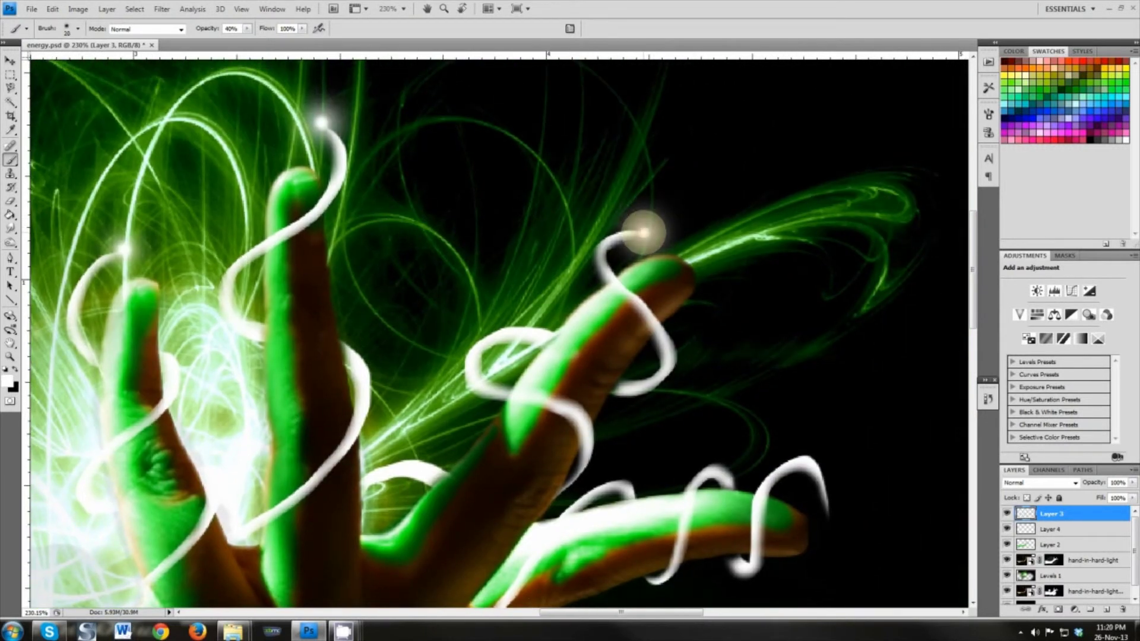
{"action": "left_click_drag", "start_coordinate": [818, 388], "coordinate": [583, 247]}
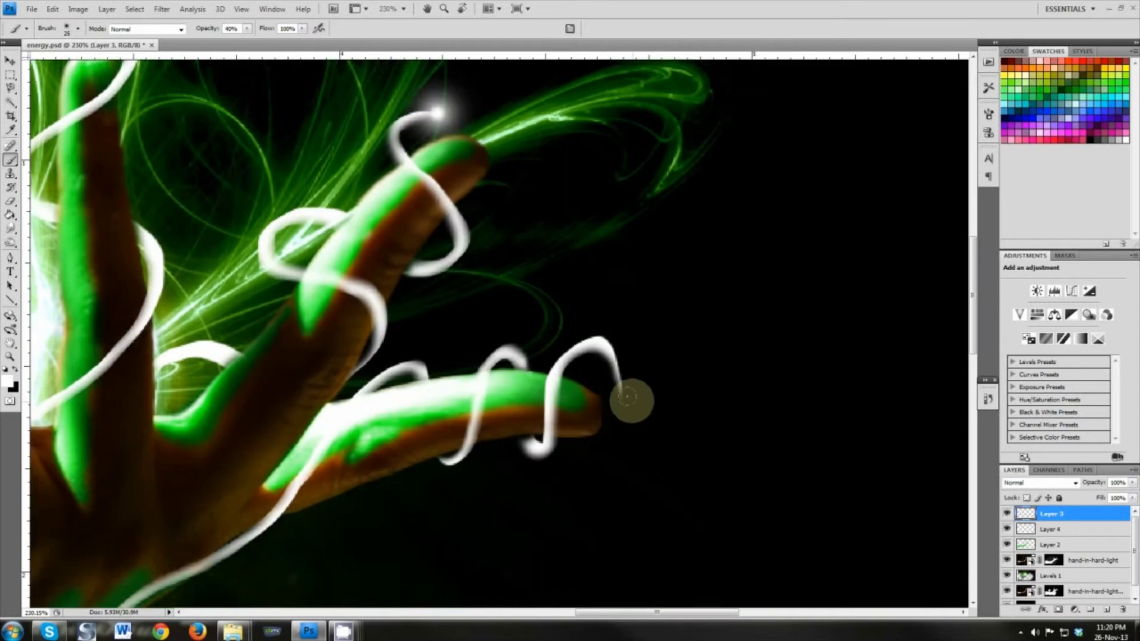
{"action": "left_click", "coordinate": [620, 396]}
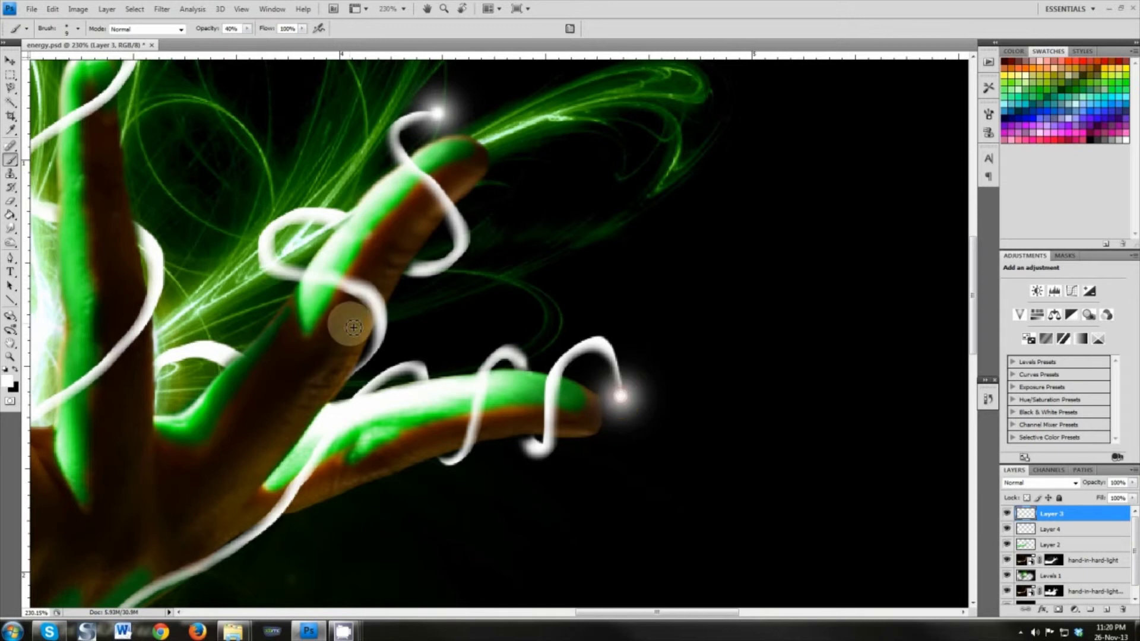
{"action": "scroll", "coordinate": [420, 323], "scroll_direction": "down", "scroll_amount": 3}
{"action": "left_click_drag", "start_coordinate": [28, 370], "coordinate": [355, 371]}
{"action": "key", "text": "ctrl+r"}
{"action": "scroll", "coordinate": [486, 301], "scroll_direction": "down", "scroll_amount": 3}
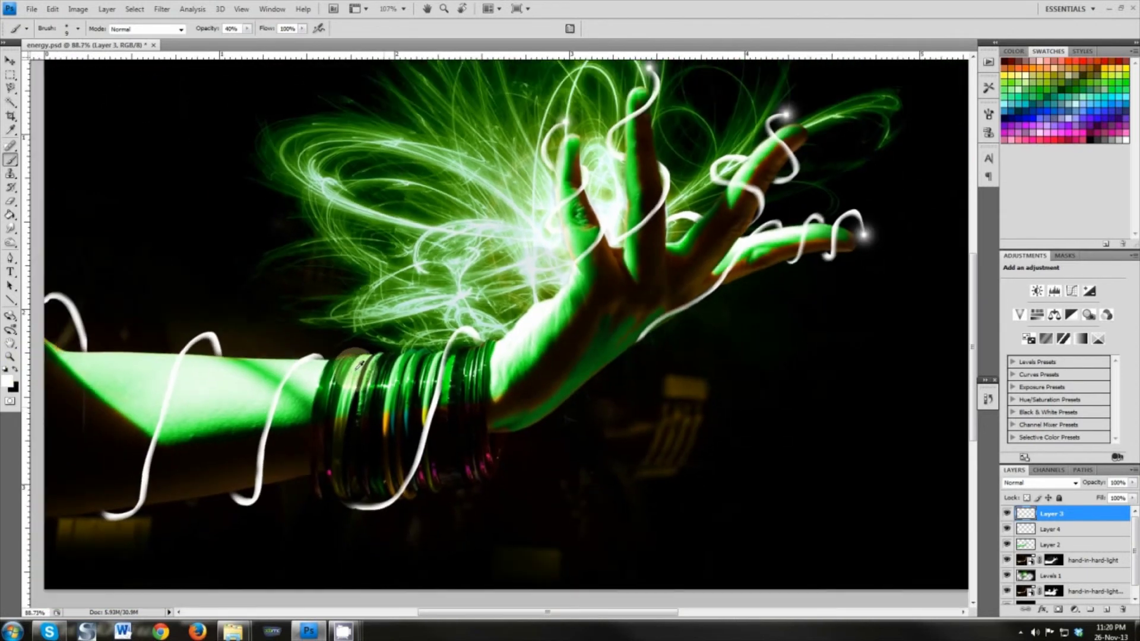
Step: Add a Color Balance adjustment layer and push its midtones toward green and cyan
{"action": "key", "text": "v"}
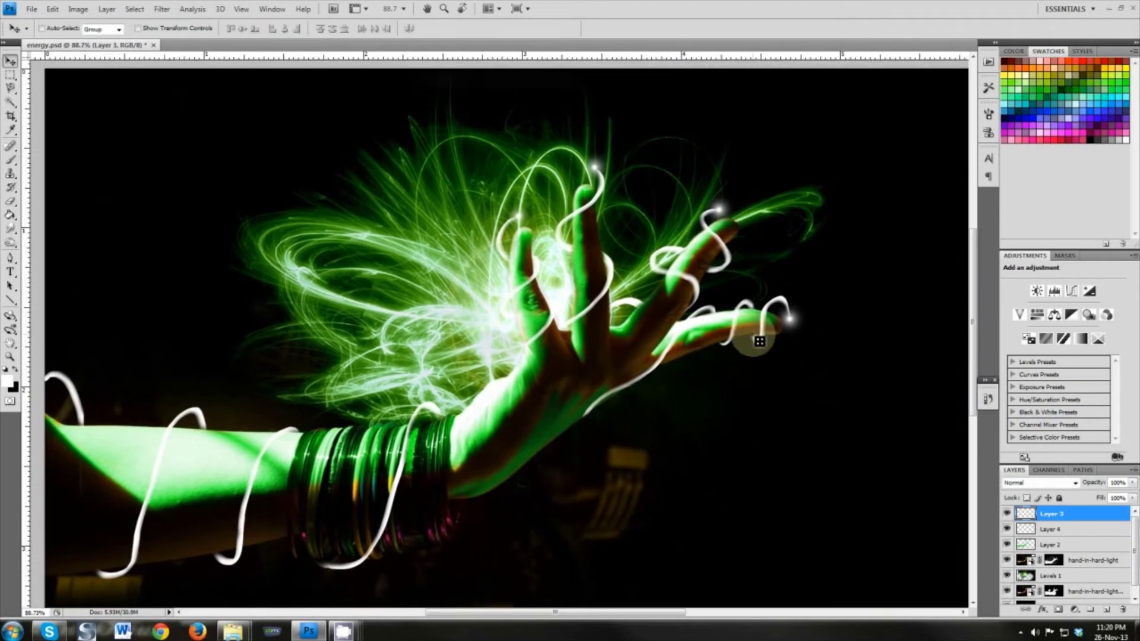
{"action": "left_click", "coordinate": [1077, 611]}
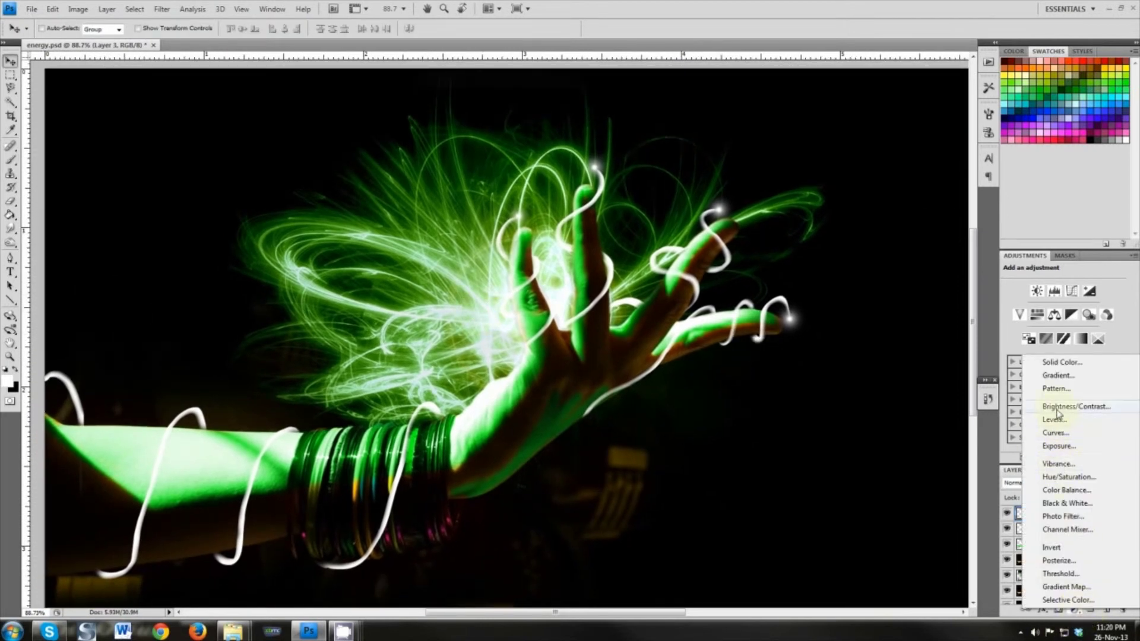
{"action": "left_click", "coordinate": [1060, 492]}
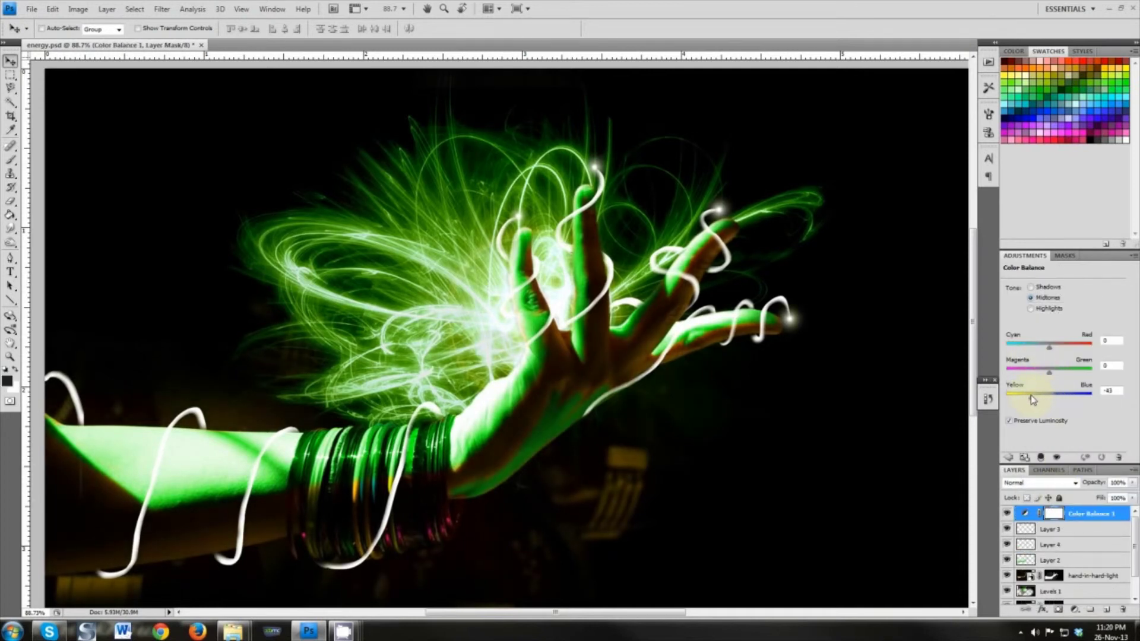
{"action": "left_click_drag", "start_coordinate": [1048, 373], "coordinate": [1082, 375]}
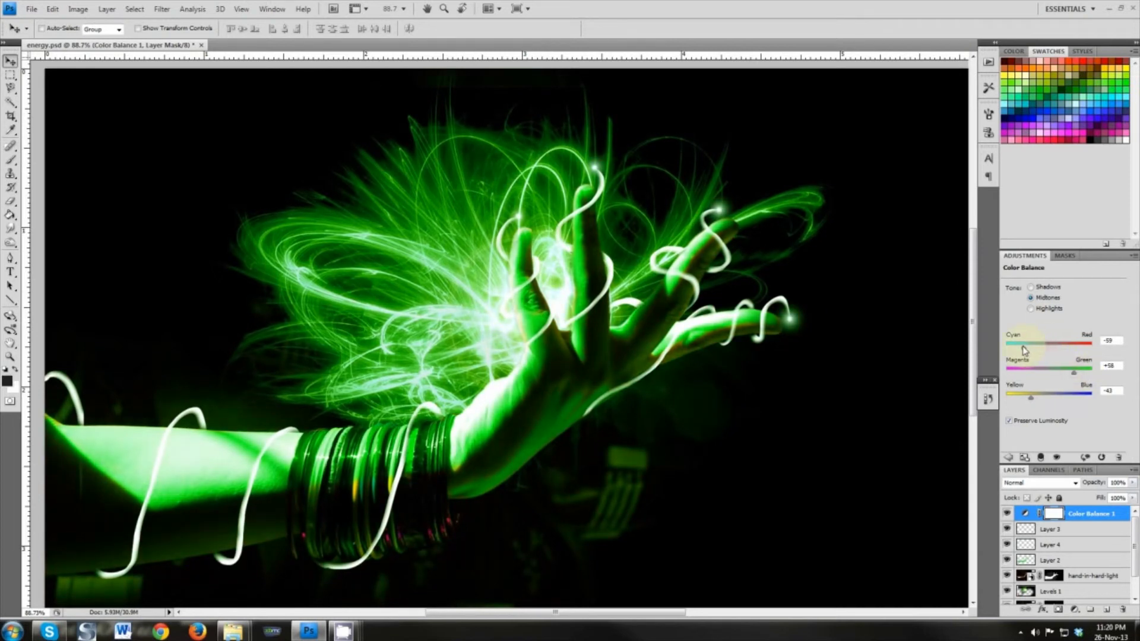
{"action": "left_click_drag", "start_coordinate": [1051, 354], "coordinate": [1061, 374]}
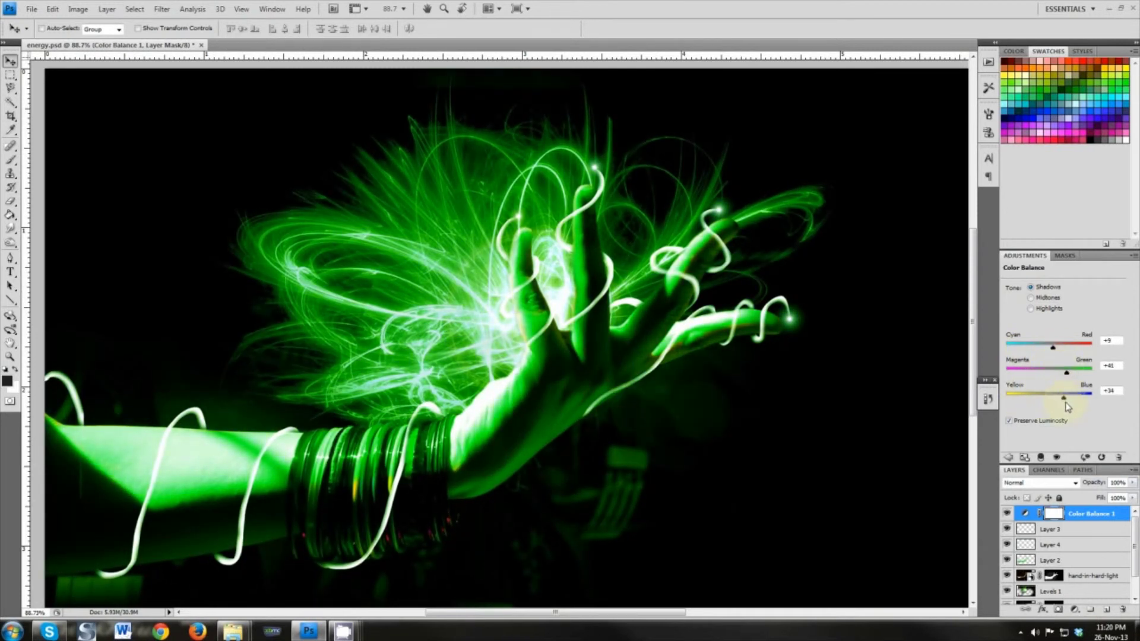
Step: Set Color Balance shadows to +9/+41/-20 and highlights to -27/+52/-44
{"action": "left_click_drag", "start_coordinate": [1066, 403], "coordinate": [1034, 402]}
{"action": "left_click_drag", "start_coordinate": [1052, 378], "coordinate": [1033, 400]}
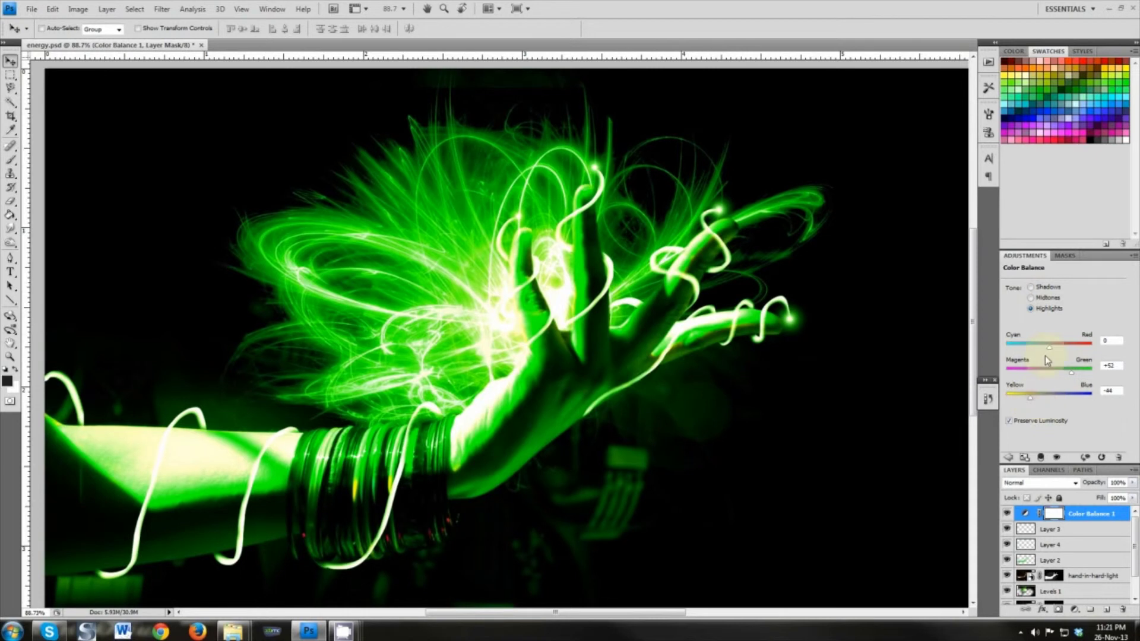
{"action": "left_click_drag", "start_coordinate": [1050, 348], "coordinate": [1040, 349]}
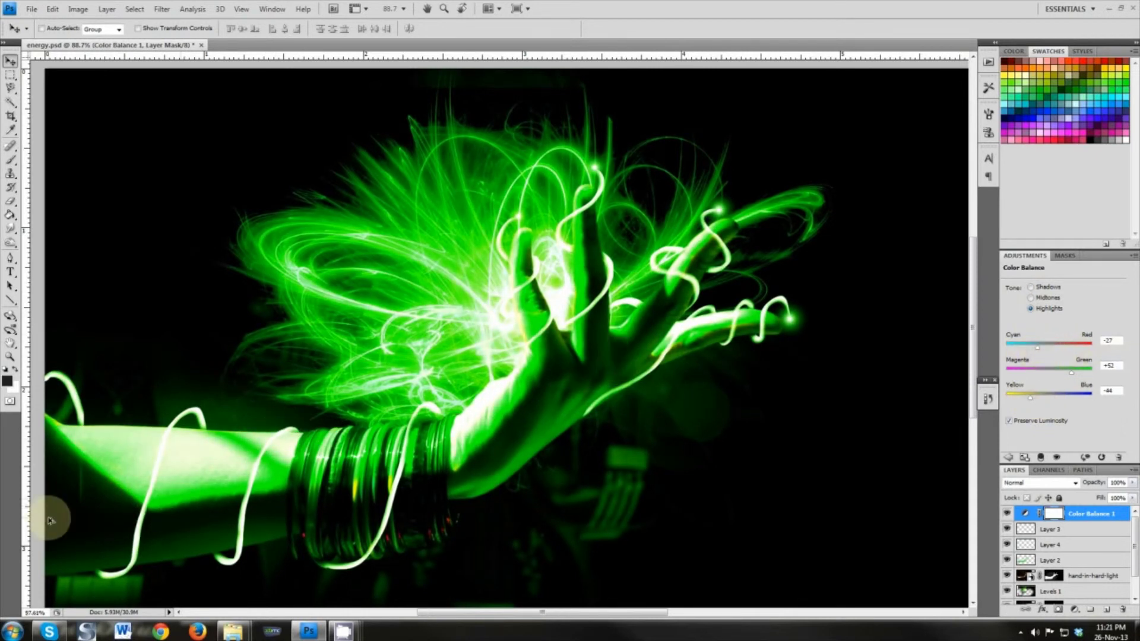
{"action": "left_click_drag", "start_coordinate": [51, 521], "coordinate": [161, 374]}
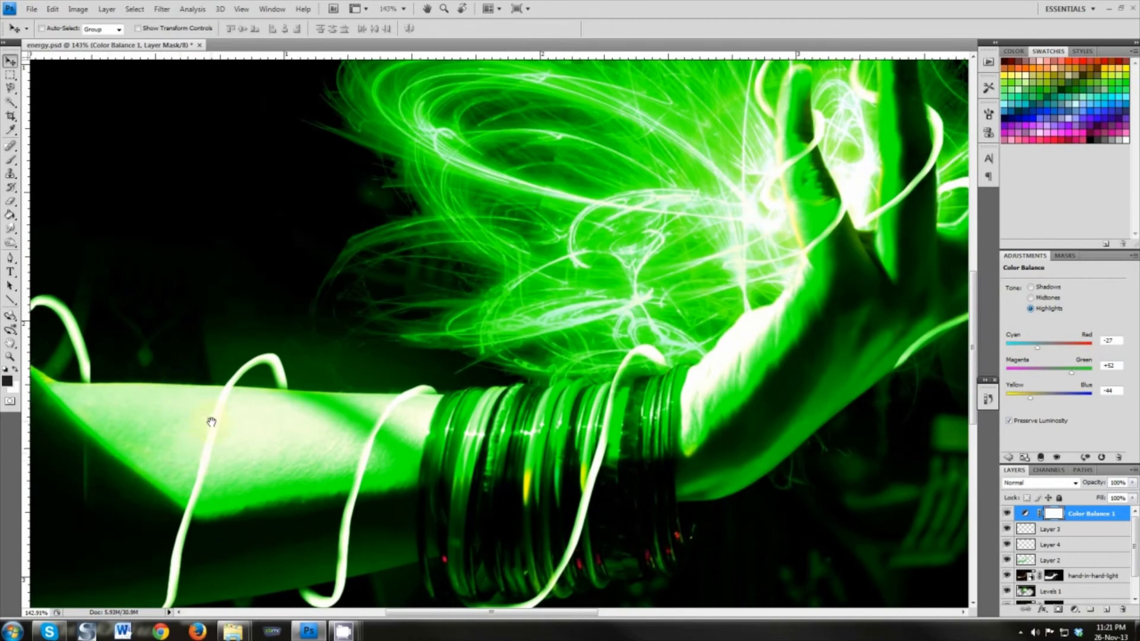
{"action": "left_click_drag", "start_coordinate": [425, 543], "coordinate": [424, 484]}
Step: With the Eraser, erase parts of the Layer 3 and Layer 4 streaks over the forearm
{"action": "key", "text": "e"}
{"action": "key", "text": "x"}
{"action": "left_click", "coordinate": [1050, 529]}
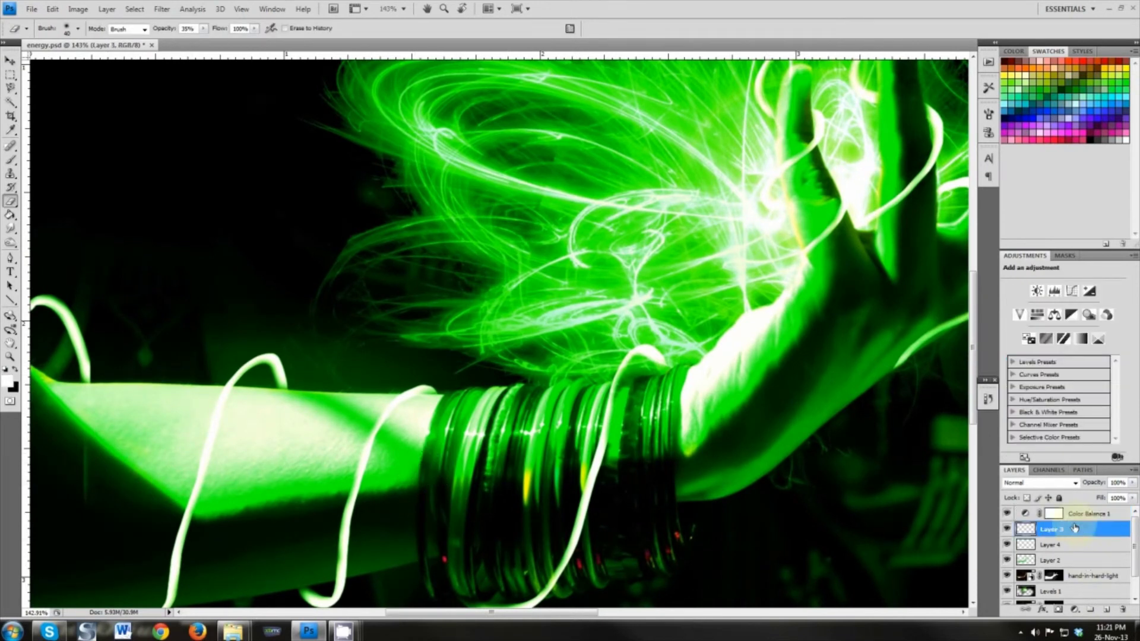
{"action": "left_click_drag", "start_coordinate": [340, 478], "coordinate": [361, 424]}
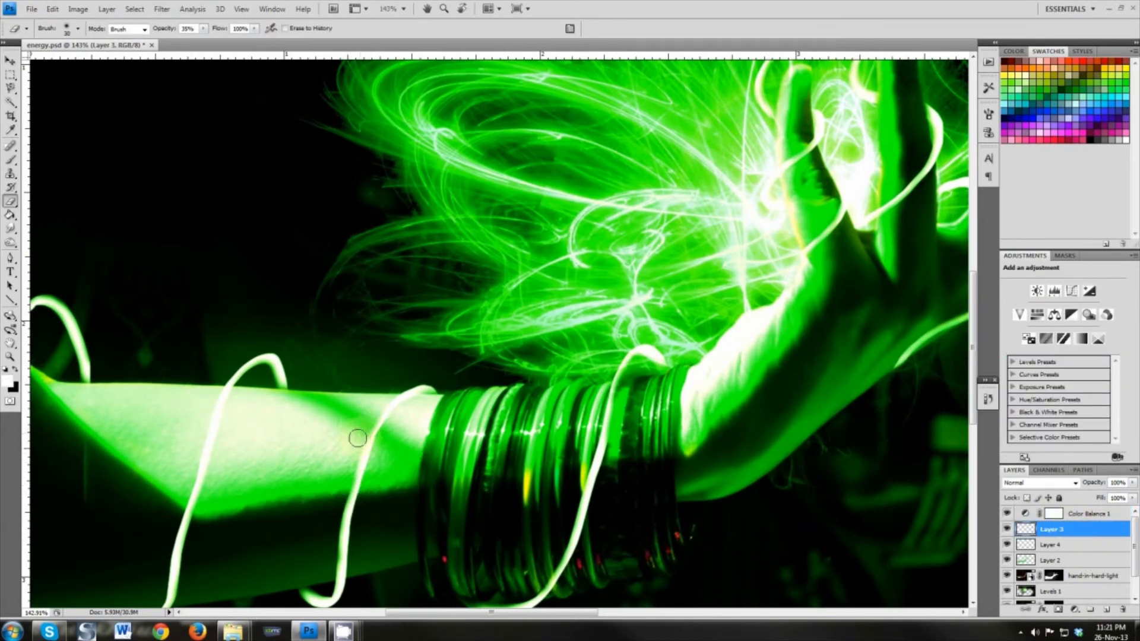
{"action": "left_click", "coordinate": [1050, 545]}
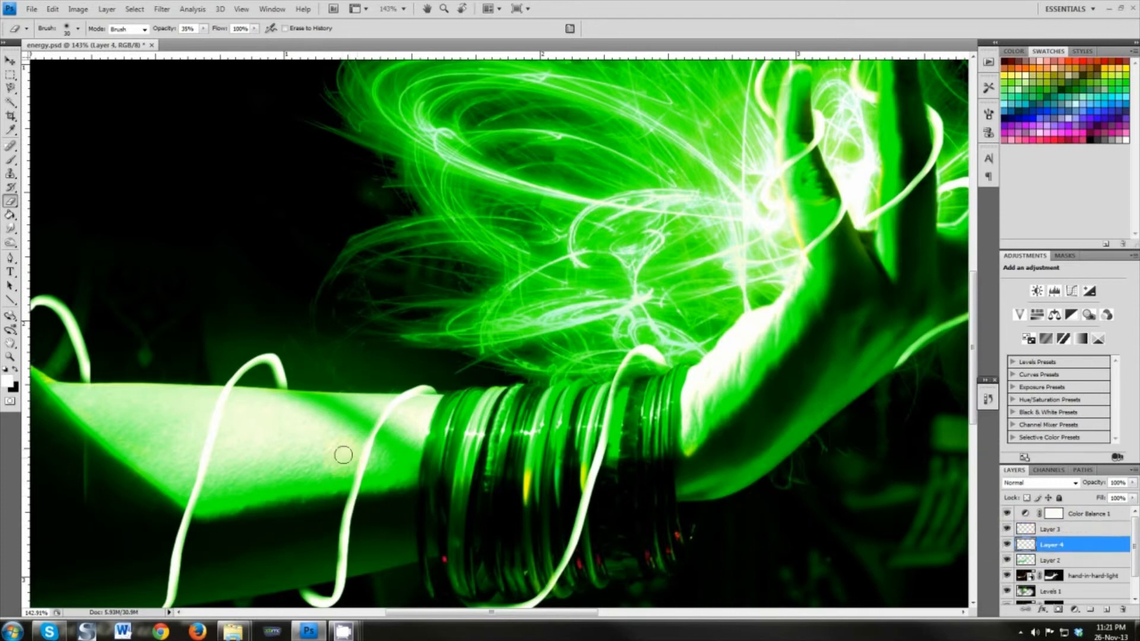
{"action": "mouse_move", "coordinate": [347, 473]}
{"action": "left_mouse_down"}
{"action": "mouse_move", "coordinate": [323, 589]}
{"action": "mouse_move", "coordinate": [307, 583]}
{"action": "mouse_move", "coordinate": [279, 480]}
{"action": "mouse_move", "coordinate": [271, 389]}
{"action": "left_mouse_up"}
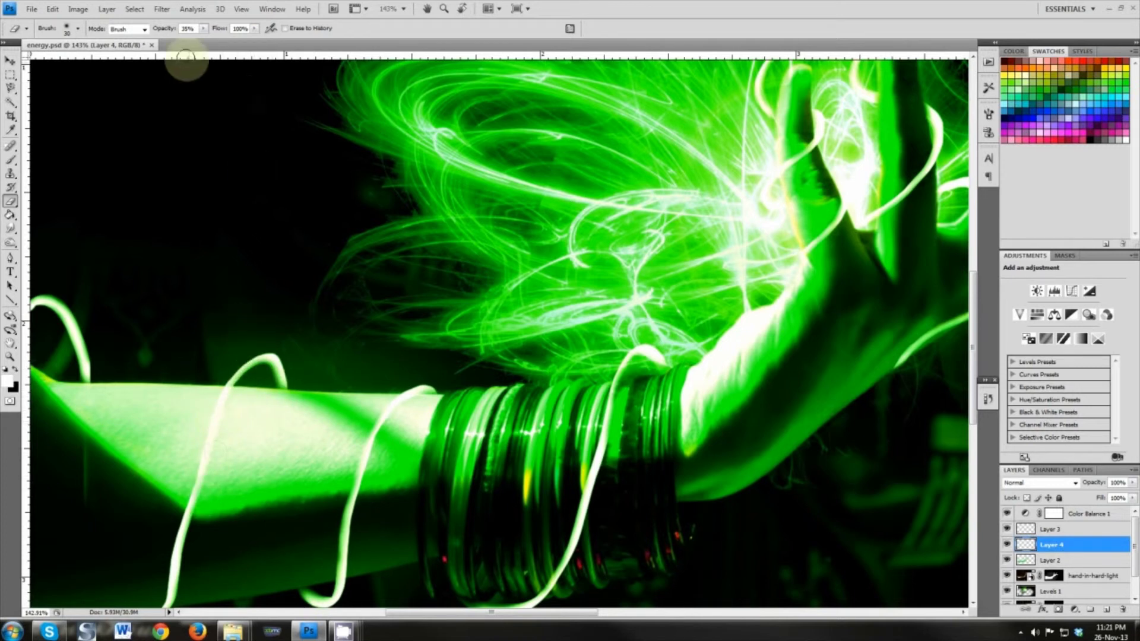
Step: Raise eraser opacity to 100% and erase Layer 3's glow along the finger strands
{"action": "left_click_drag", "start_coordinate": [204, 43], "coordinate": [304, 330]}
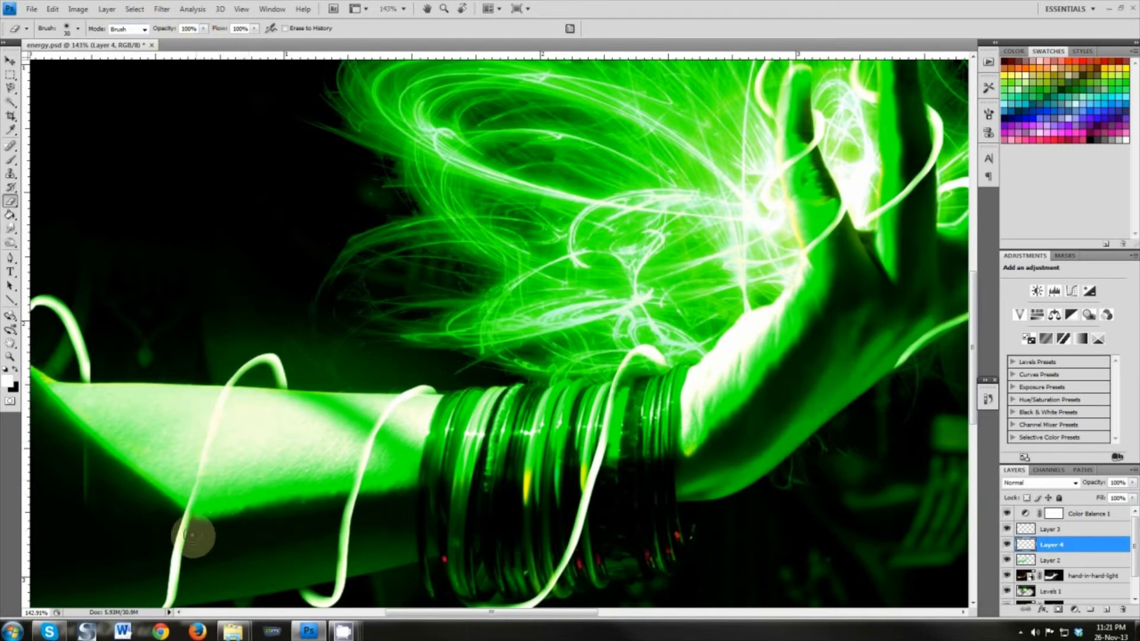
{"action": "left_click_drag", "start_coordinate": [199, 580], "coordinate": [302, 456]}
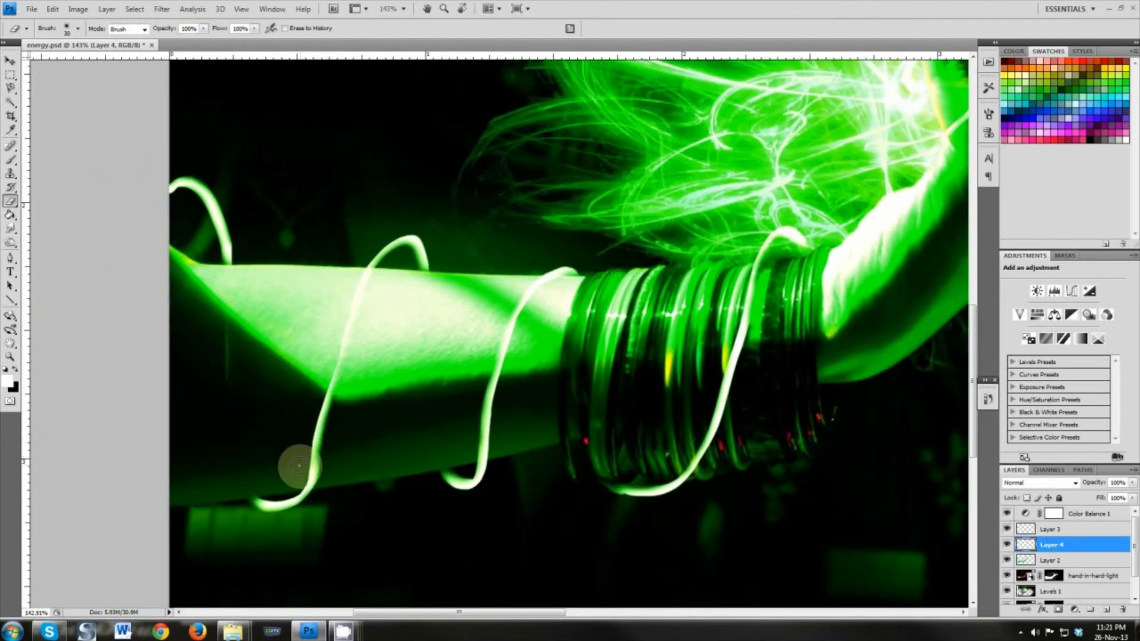
{"action": "left_click_drag", "start_coordinate": [274, 358], "coordinate": [284, 382]}
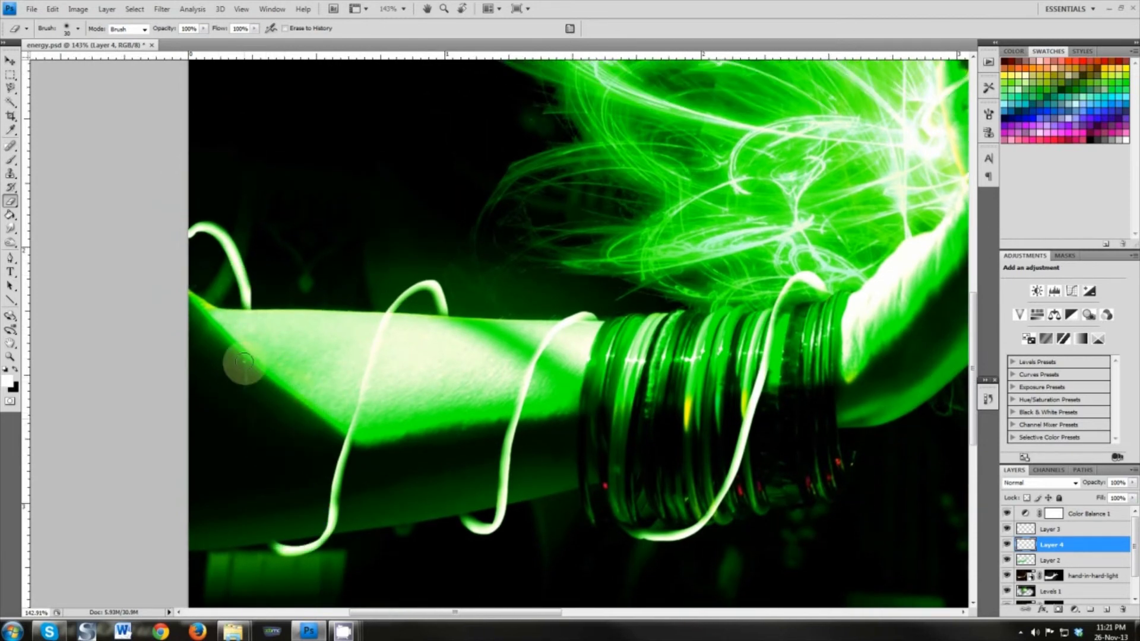
{"action": "left_click_drag", "start_coordinate": [596, 553], "coordinate": [445, 521]}
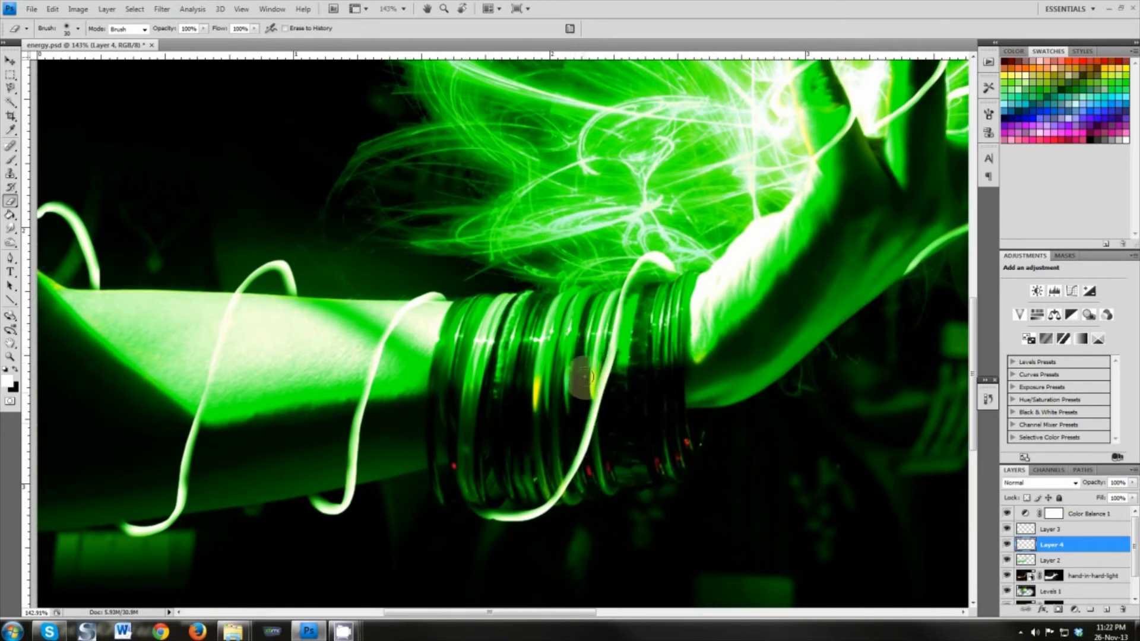
{"action": "left_click_drag", "start_coordinate": [655, 268], "coordinate": [422, 405]}
{"action": "left_click_drag", "start_coordinate": [713, 302], "coordinate": [523, 326]}
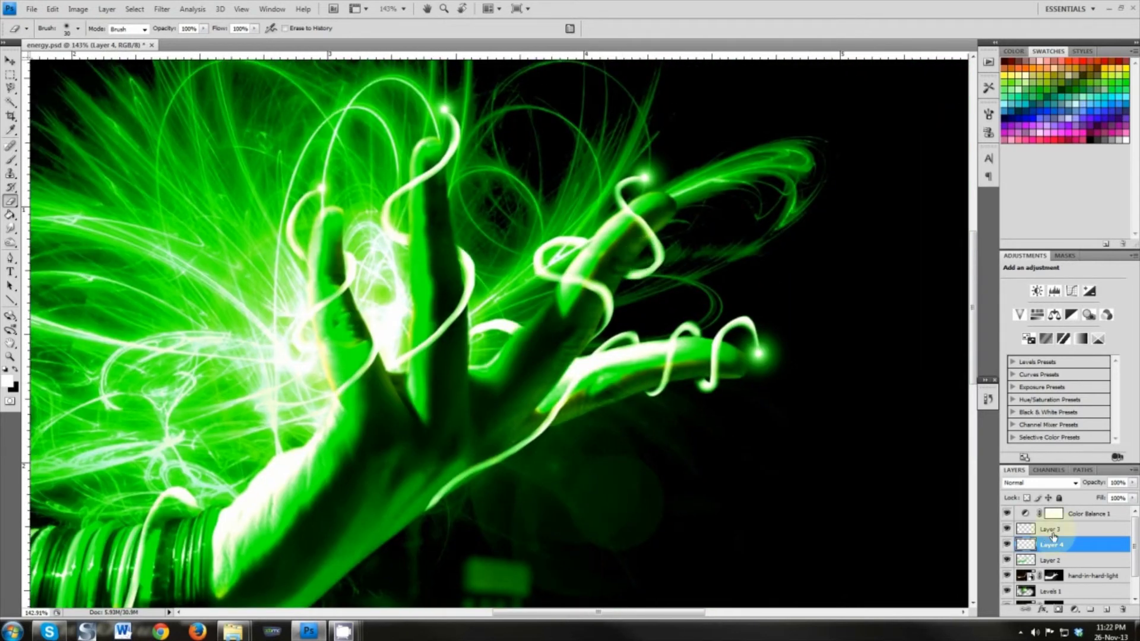
{"action": "key", "text": "alt+bracketright"}
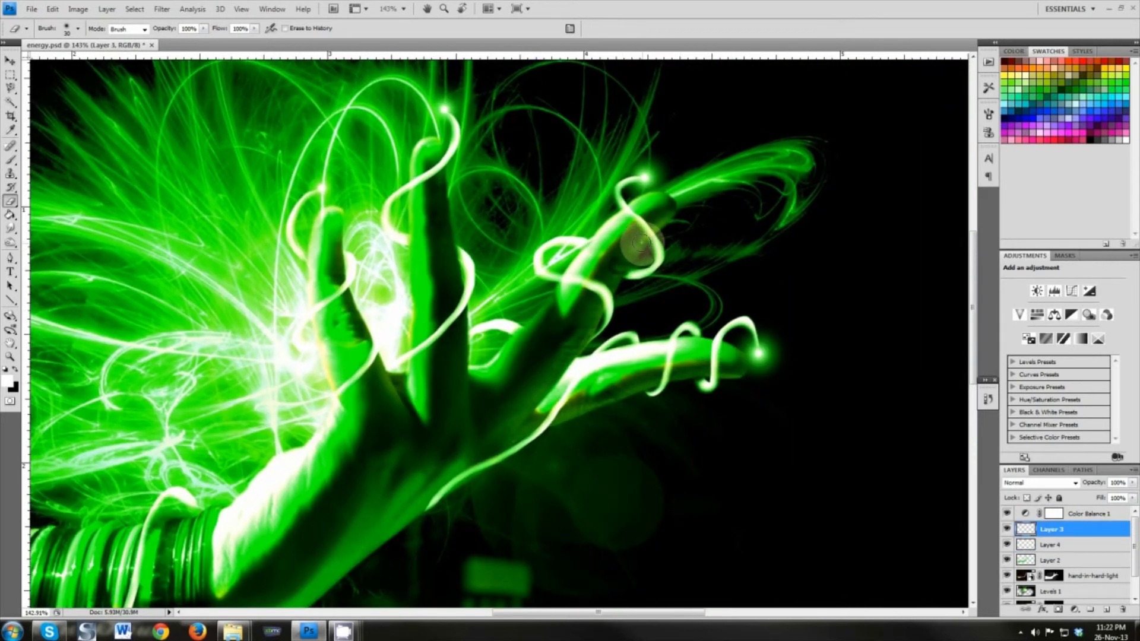
{"action": "mouse_move", "coordinate": [645, 254]}
{"action": "left_mouse_down"}
{"action": "mouse_move", "coordinate": [606, 238]}
{"action": "mouse_move", "coordinate": [575, 251]}
{"action": "mouse_move", "coordinate": [621, 261]}
{"action": "mouse_move", "coordinate": [579, 253]}
{"action": "left_mouse_up"}
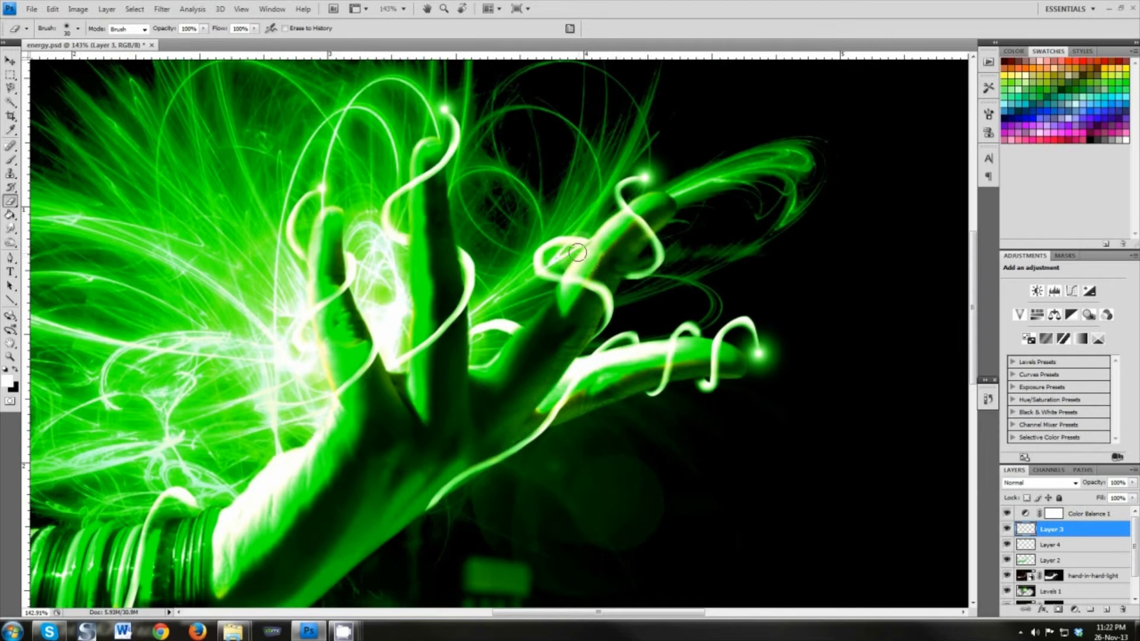
{"action": "mouse_move", "coordinate": [470, 208]}
{"action": "left_mouse_down"}
{"action": "mouse_move", "coordinate": [431, 339]}
{"action": "mouse_move", "coordinate": [512, 343]}
{"action": "mouse_move", "coordinate": [484, 377]}
{"action": "mouse_move", "coordinate": [611, 389]}
{"action": "mouse_move", "coordinate": [626, 415]}
{"action": "mouse_move", "coordinate": [523, 415]}
{"action": "mouse_move", "coordinate": [400, 387]}
{"action": "left_mouse_up"}
Step: Target the Color Balance 1 layer mask and set a brush shrunk down to 70
{"action": "key", "text": "v"}
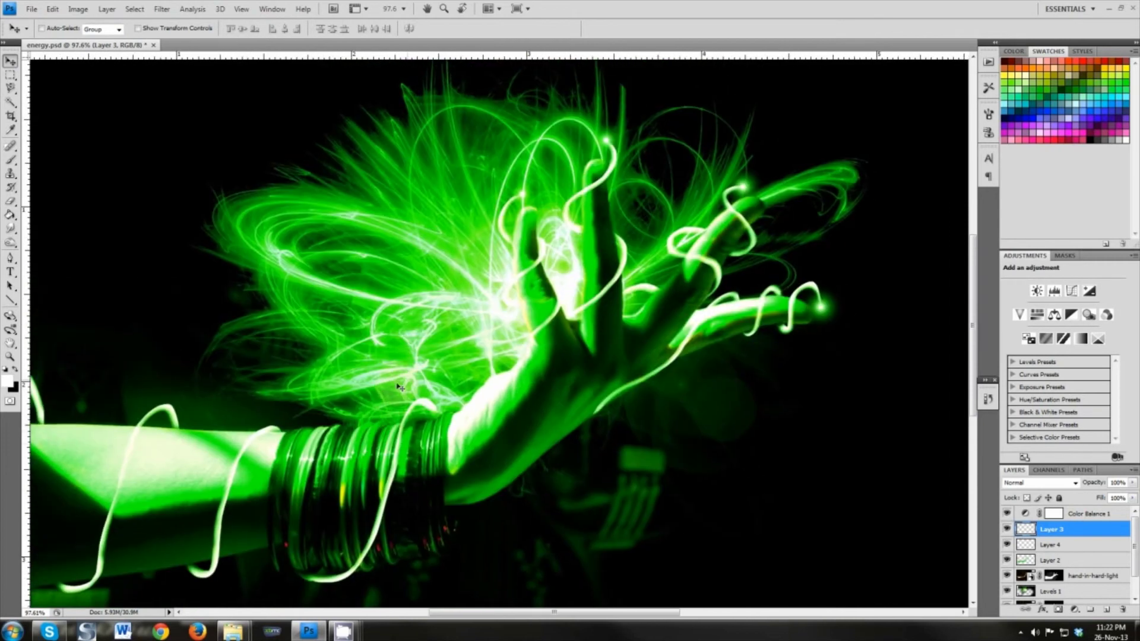
{"action": "double_click", "coordinate": [1056, 514]}
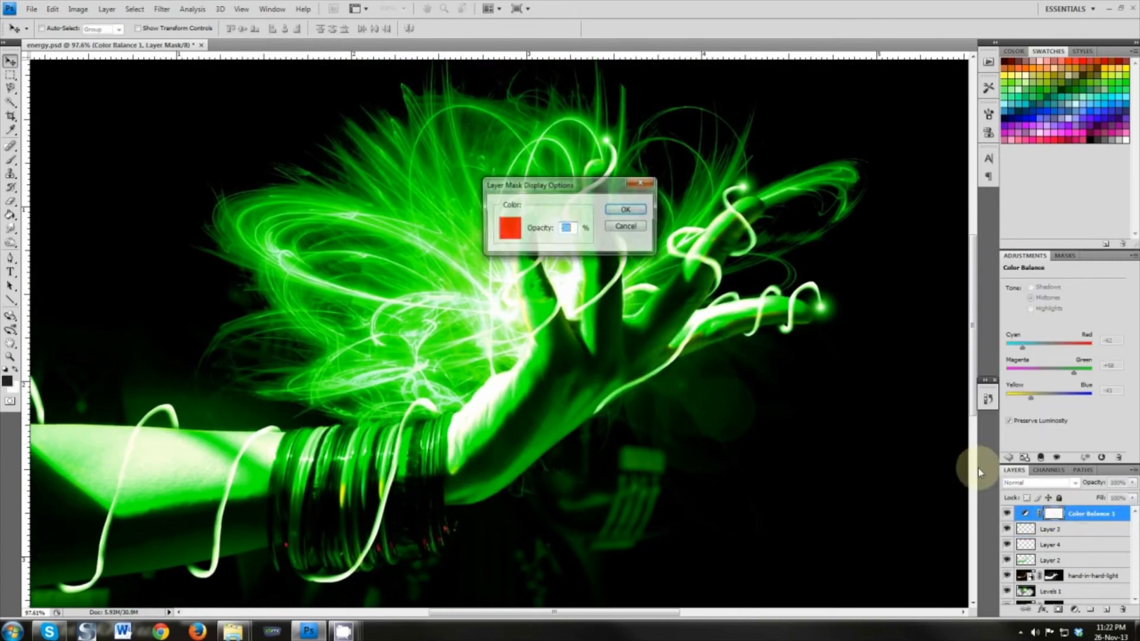
{"action": "left_click", "coordinate": [627, 222]}
{"action": "key", "text": "b"}
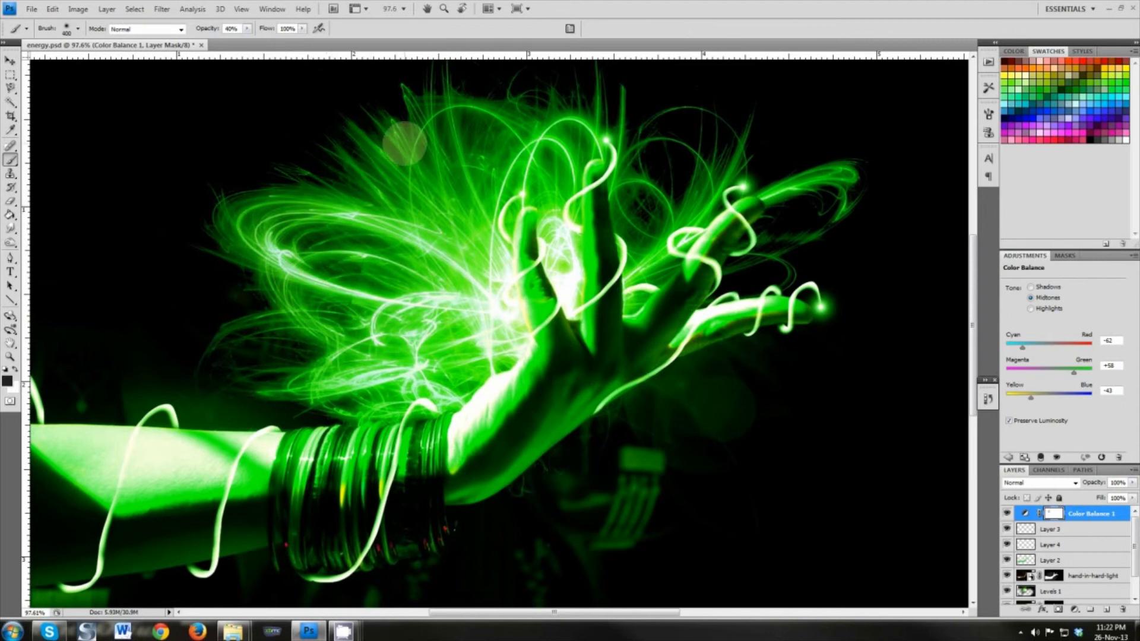
{"action": "key", "text": "bracketleft"}
{"action": "key", "text": "bracketleft"}
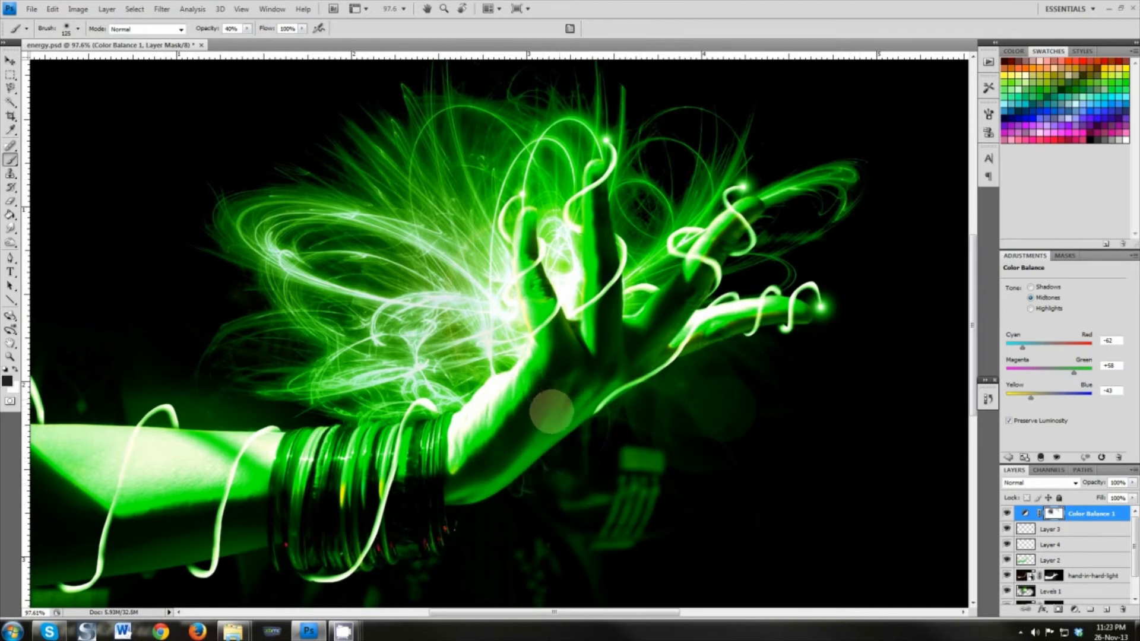
{"action": "key", "text": "bracketleft"}
{"action": "key", "text": "bracketleft"}
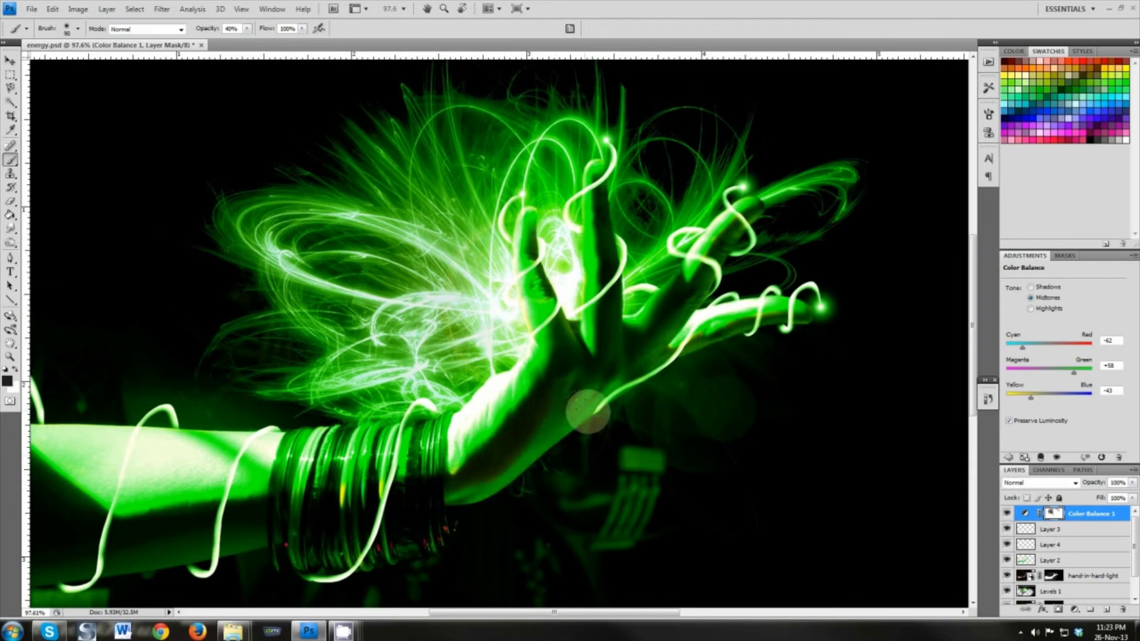
{"action": "key", "text": "bracketleft"}
{"action": "key", "text": "bracketleft"}
Step: Paint black on the mask over the palm to hide the green tint there
{"action": "left_click_drag", "start_coordinate": [254, 460], "coordinate": [392, 405]}
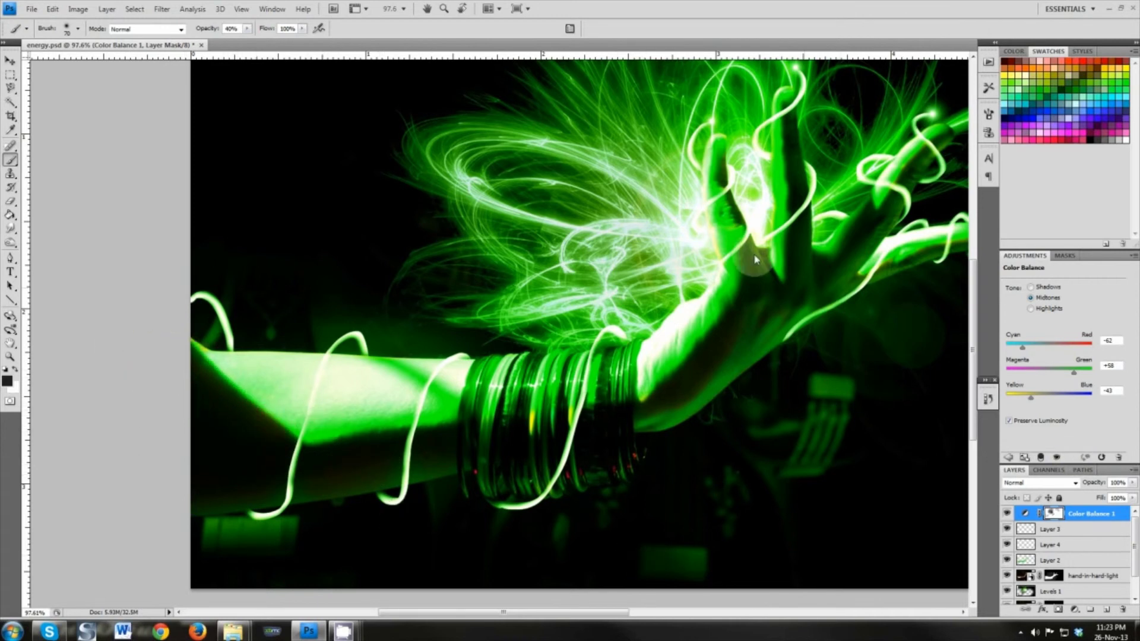
{"action": "left_click_drag", "start_coordinate": [800, 275], "coordinate": [634, 380]}
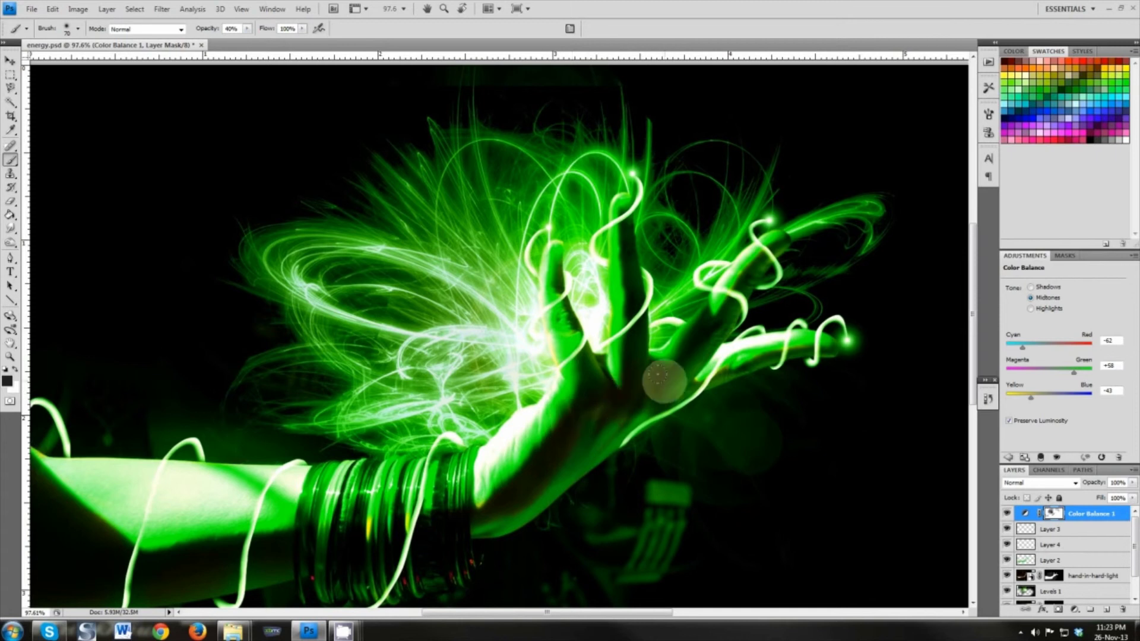
{"action": "mouse_move", "coordinate": [593, 395]}
{"action": "left_mouse_down"}
{"action": "mouse_move", "coordinate": [703, 336]}
{"action": "mouse_move", "coordinate": [675, 376]}
{"action": "mouse_move", "coordinate": [600, 397]}
{"action": "left_mouse_up"}
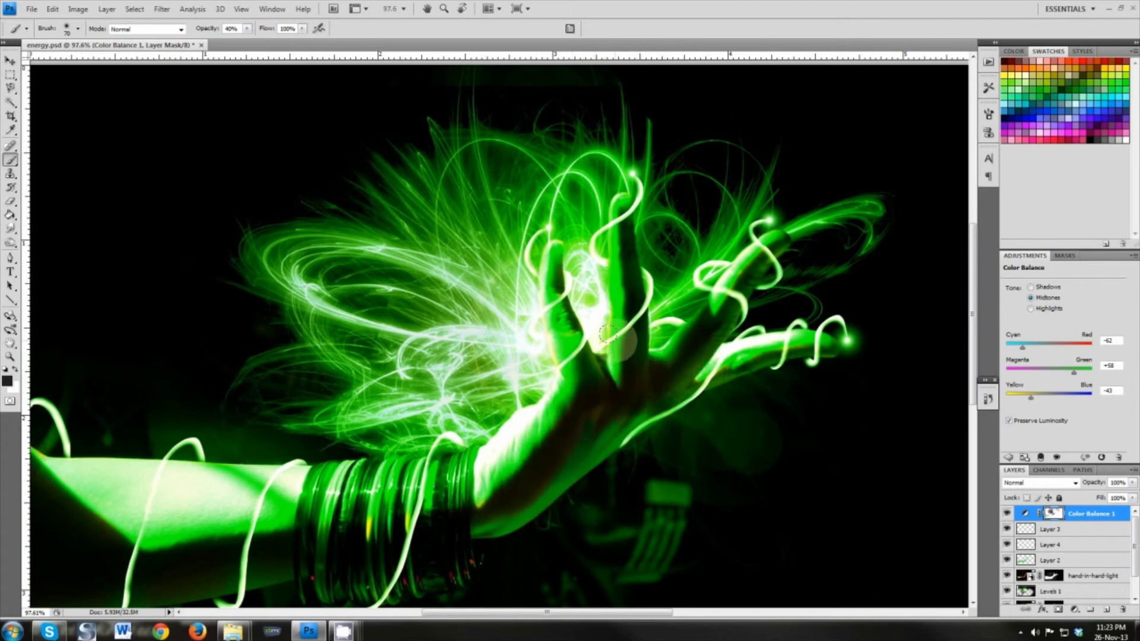
{"action": "scroll", "coordinate": [704, 225], "scroll_direction": "up", "scroll_amount": 1}
{"action": "scroll", "coordinate": [638, 263], "scroll_direction": "up", "scroll_amount": 2}
Step: Mask more green tint off the fingers with brush sizes 40 then 20, then zoom out to review
{"action": "key", "text": "bracketleft"}
{"action": "key", "text": "bracketleft"}
{"action": "key", "text": "bracketleft"}
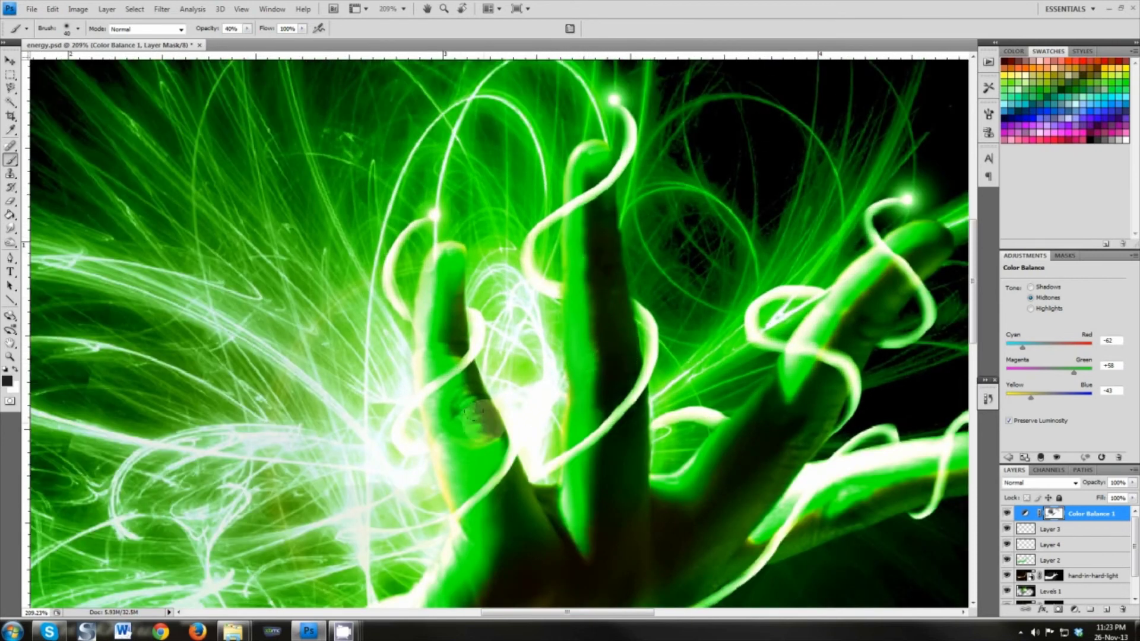
{"action": "mouse_move", "coordinate": [458, 376]}
{"action": "left_mouse_down"}
{"action": "mouse_move", "coordinate": [482, 423]}
{"action": "mouse_move", "coordinate": [472, 410]}
{"action": "left_mouse_up"}
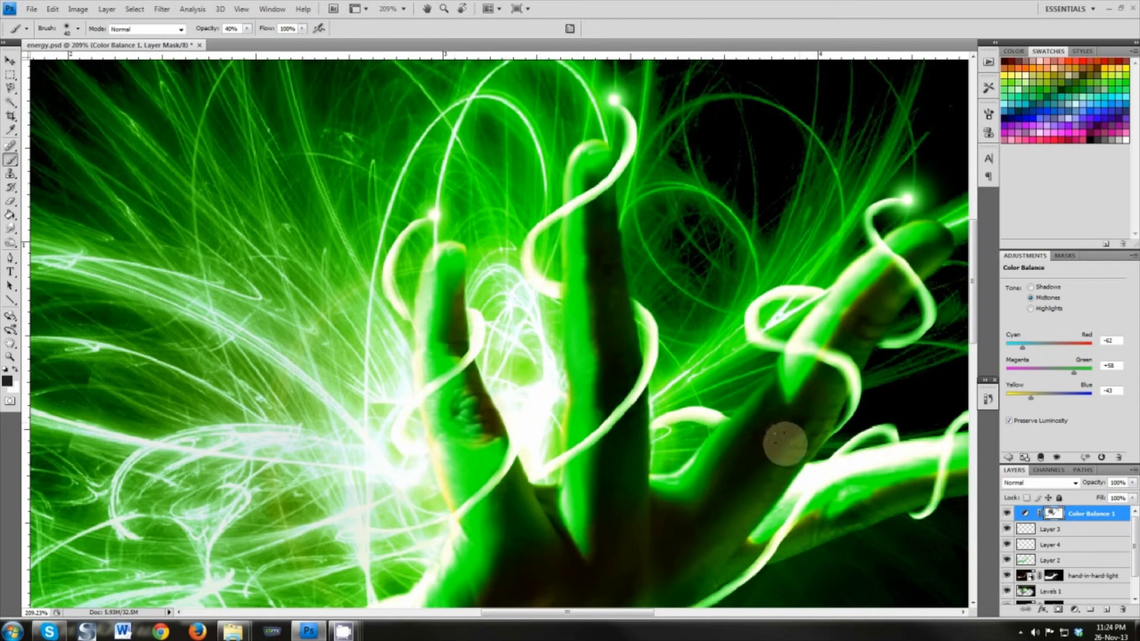
{"action": "mouse_move", "coordinate": [799, 535]}
{"action": "left_mouse_down"}
{"action": "mouse_move", "coordinate": [657, 454]}
{"action": "mouse_move", "coordinate": [720, 463]}
{"action": "mouse_move", "coordinate": [715, 471]}
{"action": "mouse_move", "coordinate": [928, 545]}
{"action": "mouse_move", "coordinate": [957, 570]}
{"action": "left_mouse_up"}
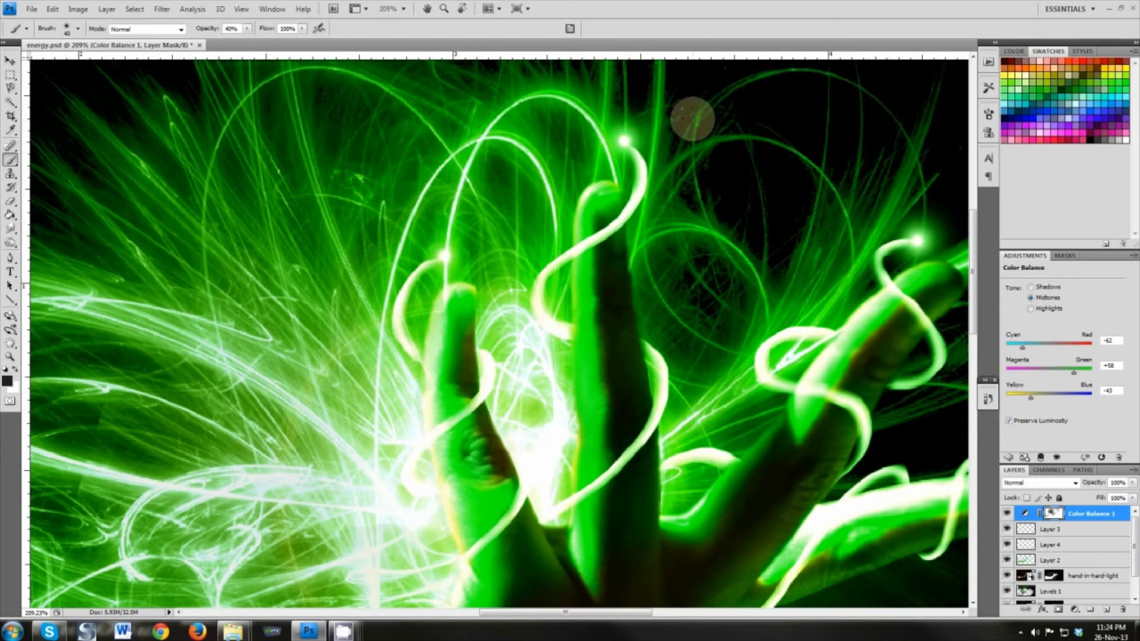
{"action": "left_click_drag", "start_coordinate": [780, 364], "coordinate": [651, 368]}
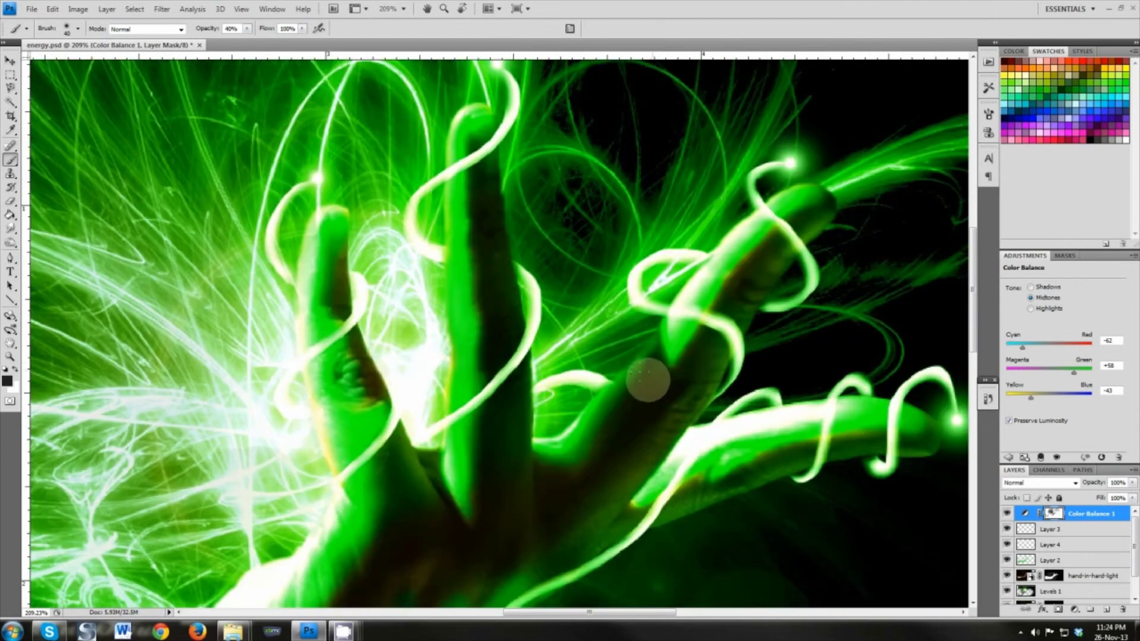
{"action": "key", "text": "bracketleft"}
{"action": "key", "text": "bracketleft"}
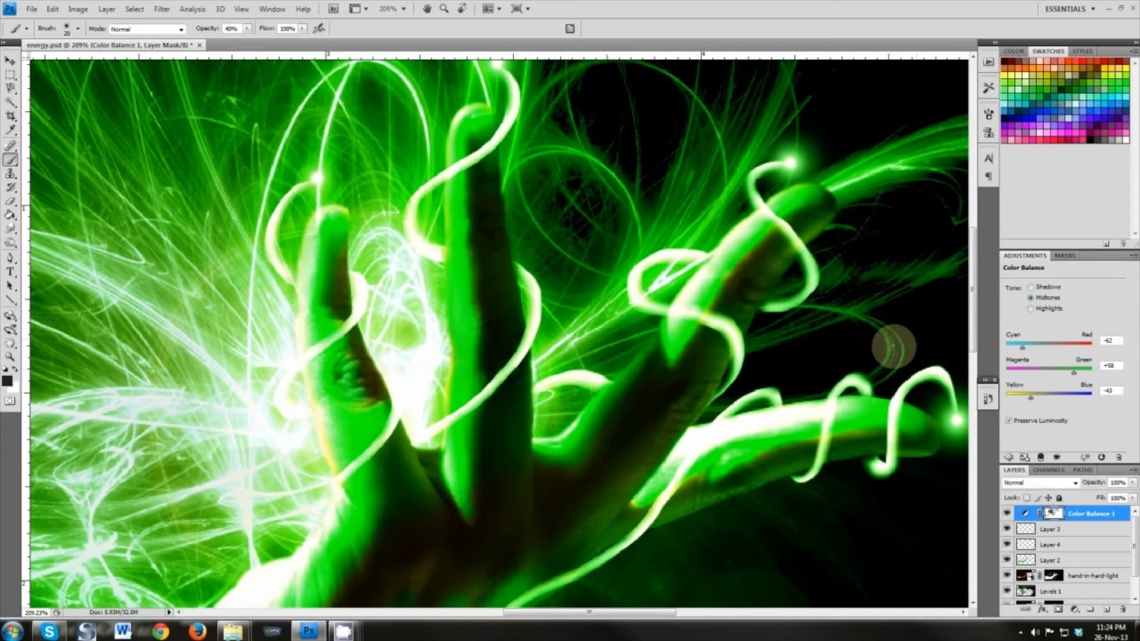
{"action": "left_click_drag", "start_coordinate": [864, 323], "coordinate": [624, 407]}
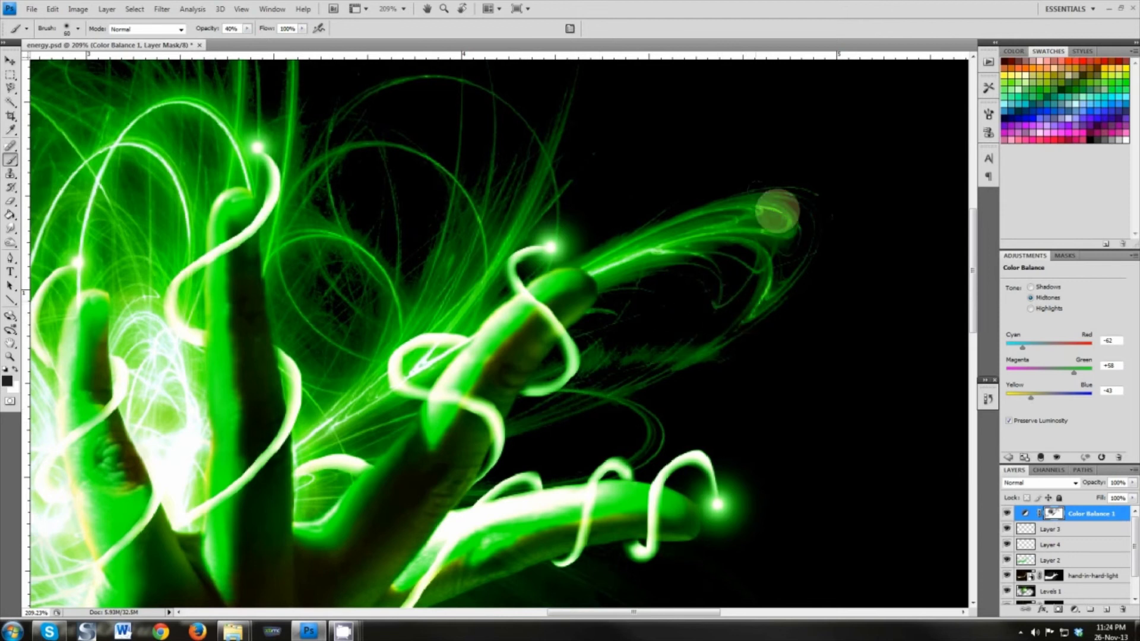
{"action": "scroll", "coordinate": [687, 378], "scroll_direction": "down", "scroll_amount": 2}
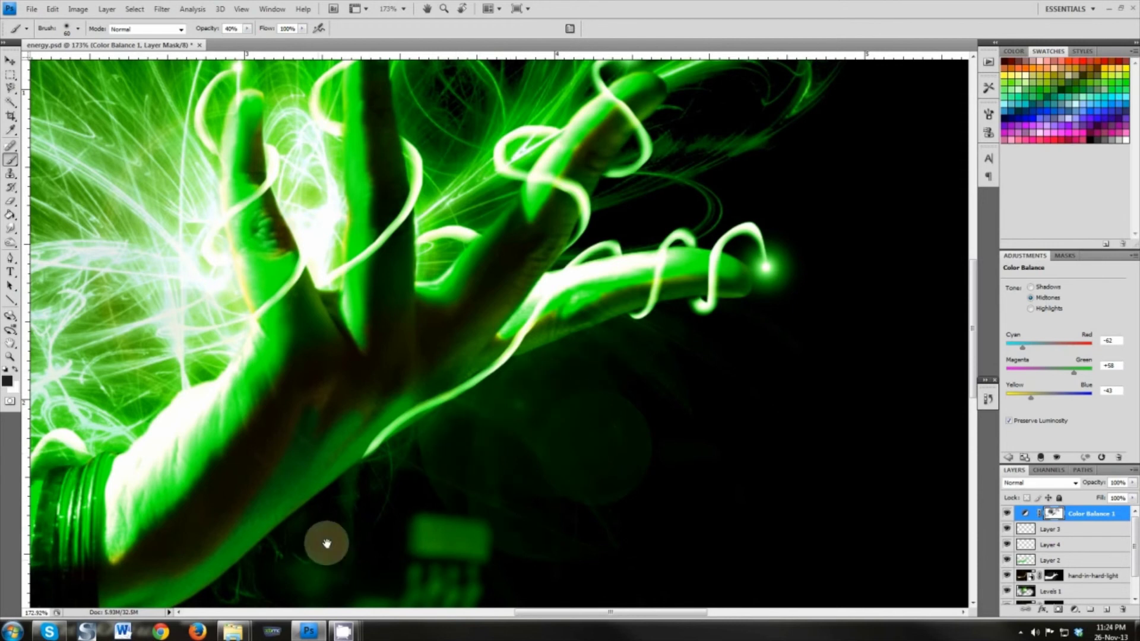
{"action": "scroll", "coordinate": [369, 463], "scroll_direction": "down", "scroll_amount": 1}
{"action": "scroll", "coordinate": [286, 479], "scroll_direction": "down", "scroll_amount": 3}
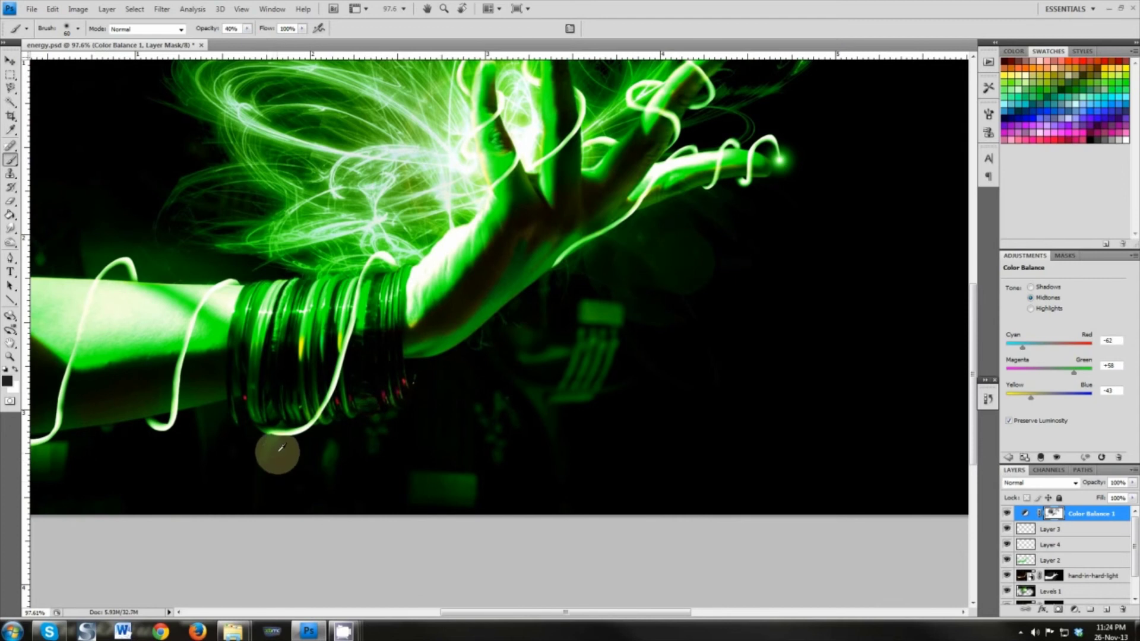
{"action": "scroll", "coordinate": [144, 348], "scroll_direction": "down", "scroll_amount": 1}
{"action": "scroll", "coordinate": [163, 308], "scroll_direction": "down", "scroll_amount": 1}
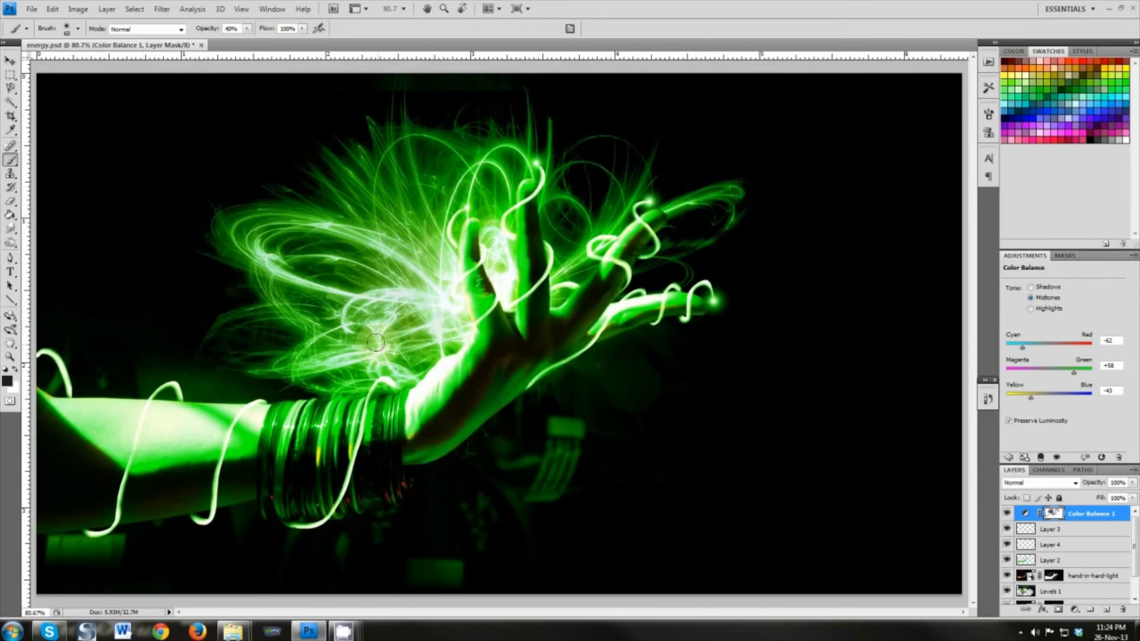
Step: Apply a Ripple filter to Layer 3 with Amount 286 and Medium size
{"action": "left_click", "coordinate": [1077, 530]}
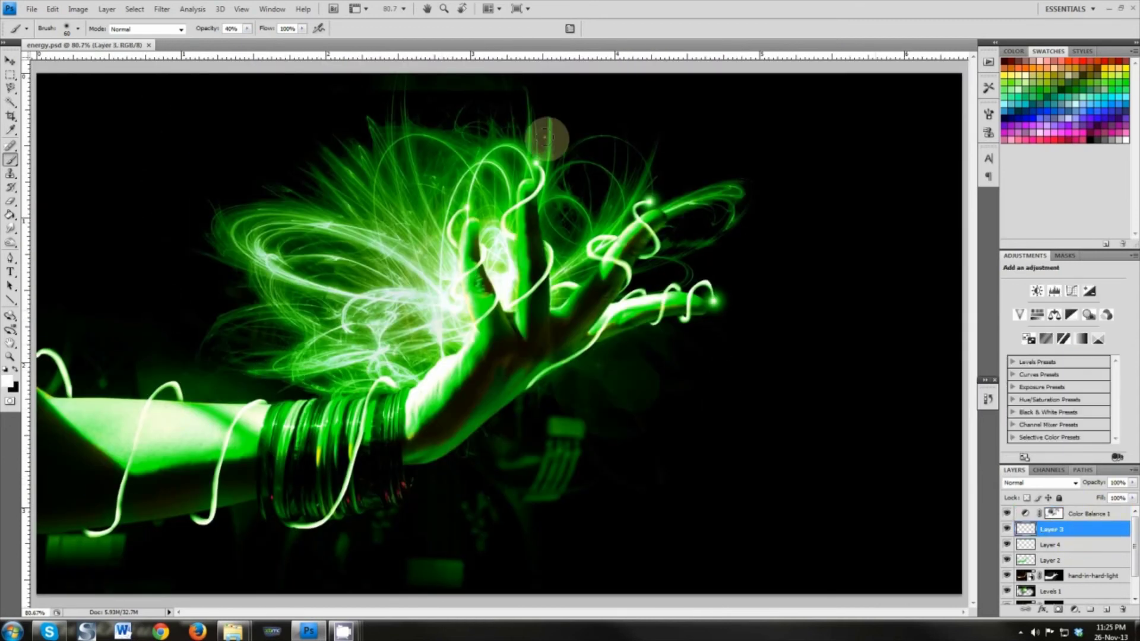
{"action": "left_click", "coordinate": [162, 9]}
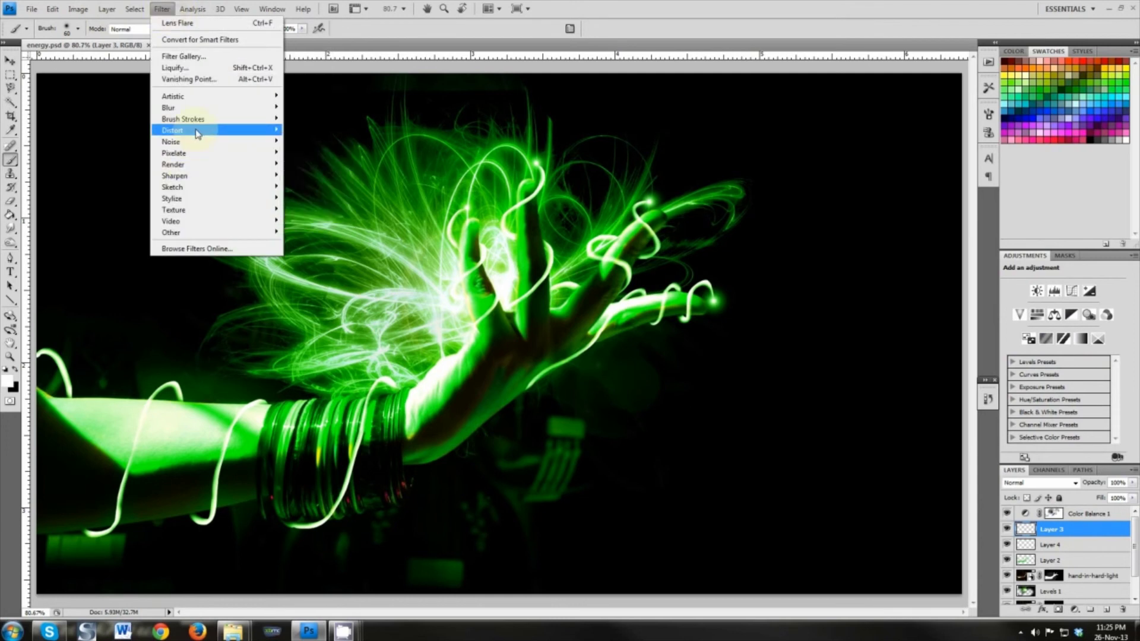
{"action": "left_click", "coordinate": [303, 211]}
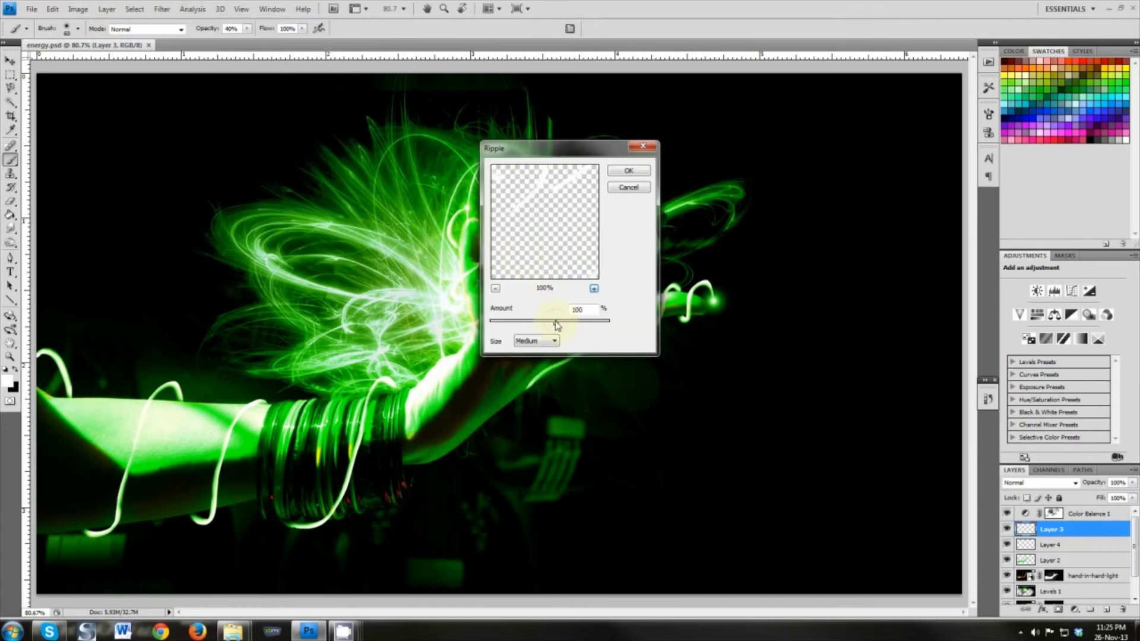
{"action": "left_click_drag", "start_coordinate": [557, 325], "coordinate": [567, 322]}
{"action": "left_click_drag", "start_coordinate": [585, 208], "coordinate": [570, 265]}
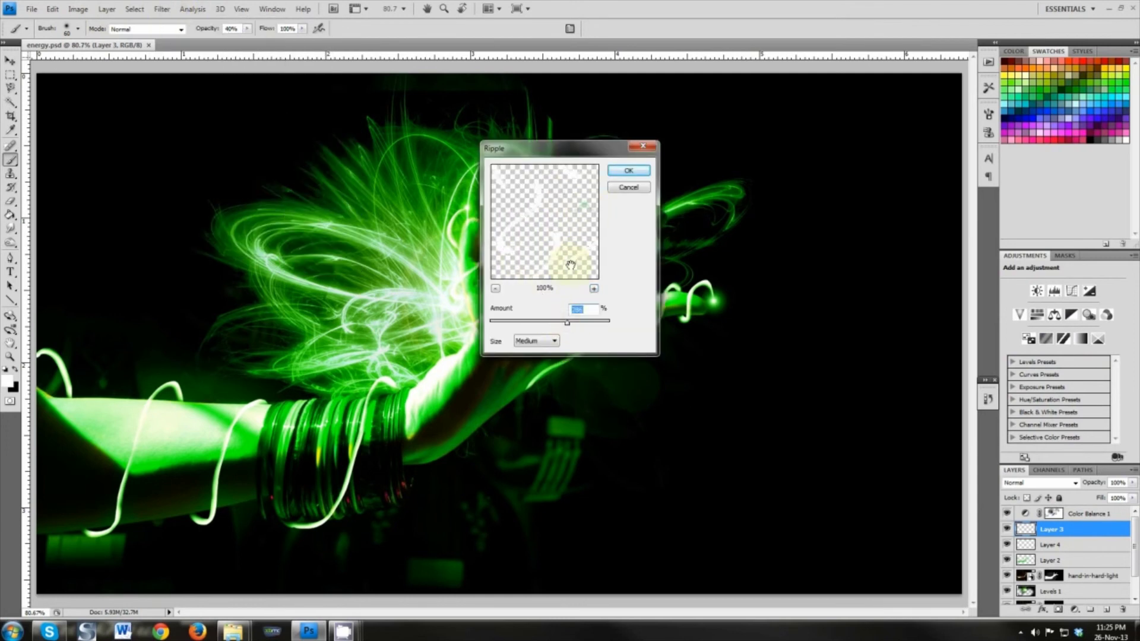
{"action": "left_click", "coordinate": [594, 288]}
{"action": "left_click", "coordinate": [594, 289]}
{"action": "left_click_drag", "start_coordinate": [555, 183], "coordinate": [562, 276]}
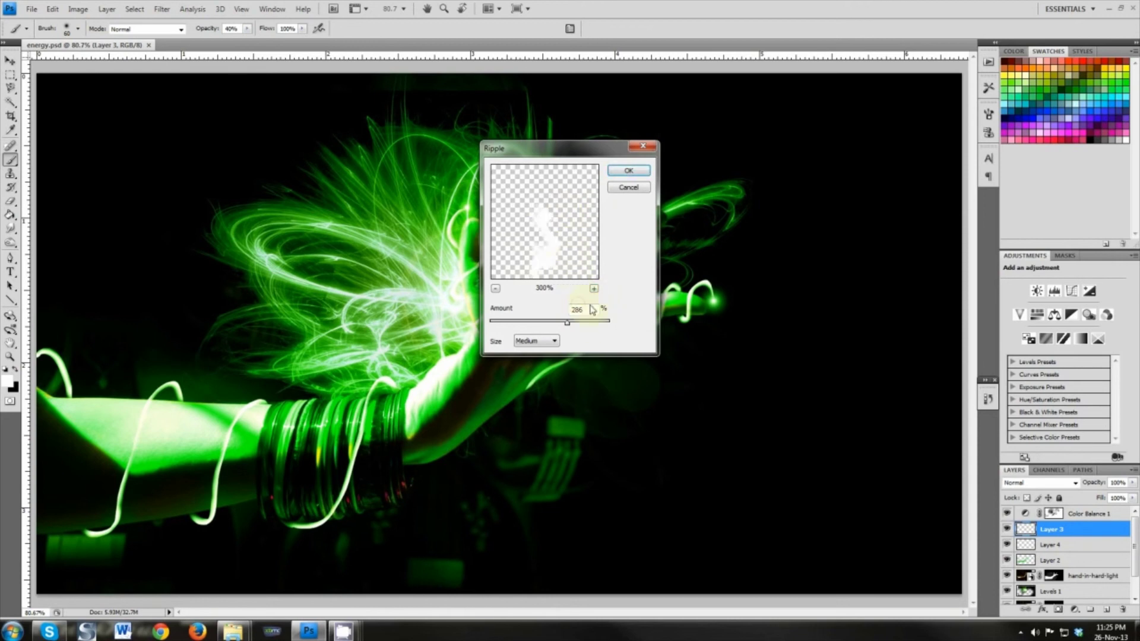
{"action": "left_click", "coordinate": [625, 171]}
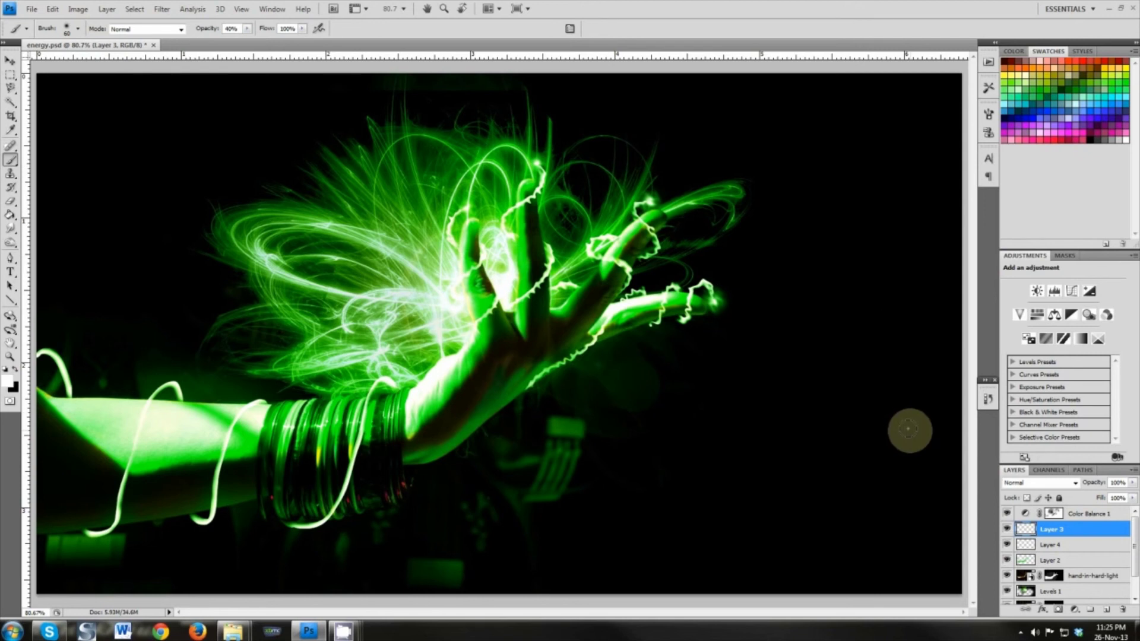
Step: Apply a Ripple filter to Layer 4 with Amount 407, then dab a soft glow on it
{"action": "left_click", "coordinate": [1063, 545]}
{"action": "left_click", "coordinate": [162, 9]}
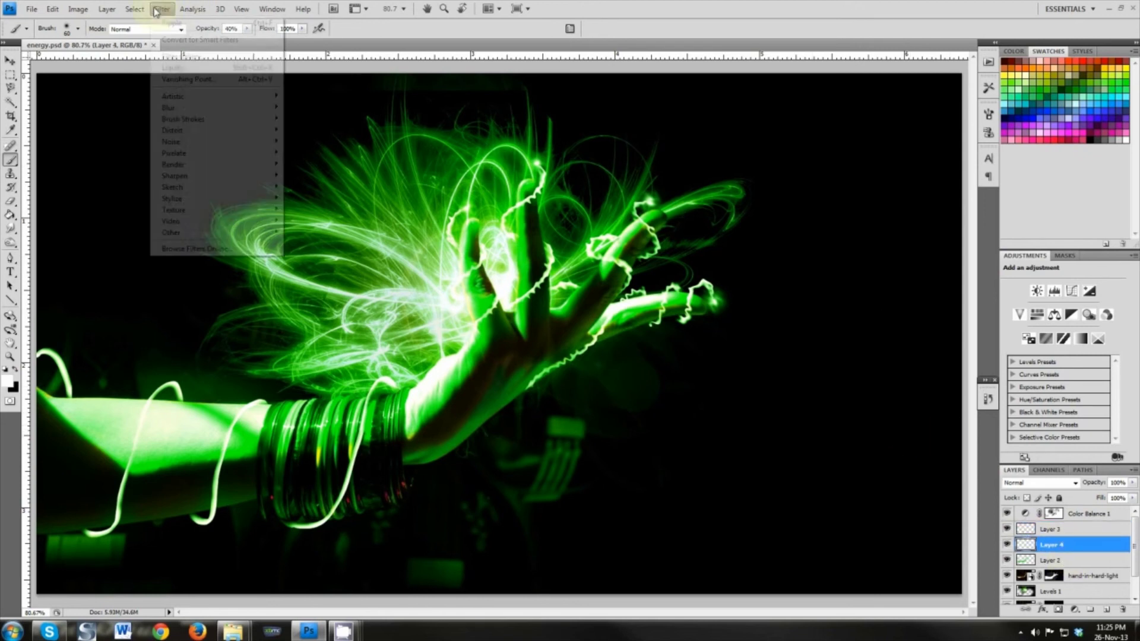
{"action": "mouse_move", "coordinate": [178, 131]}
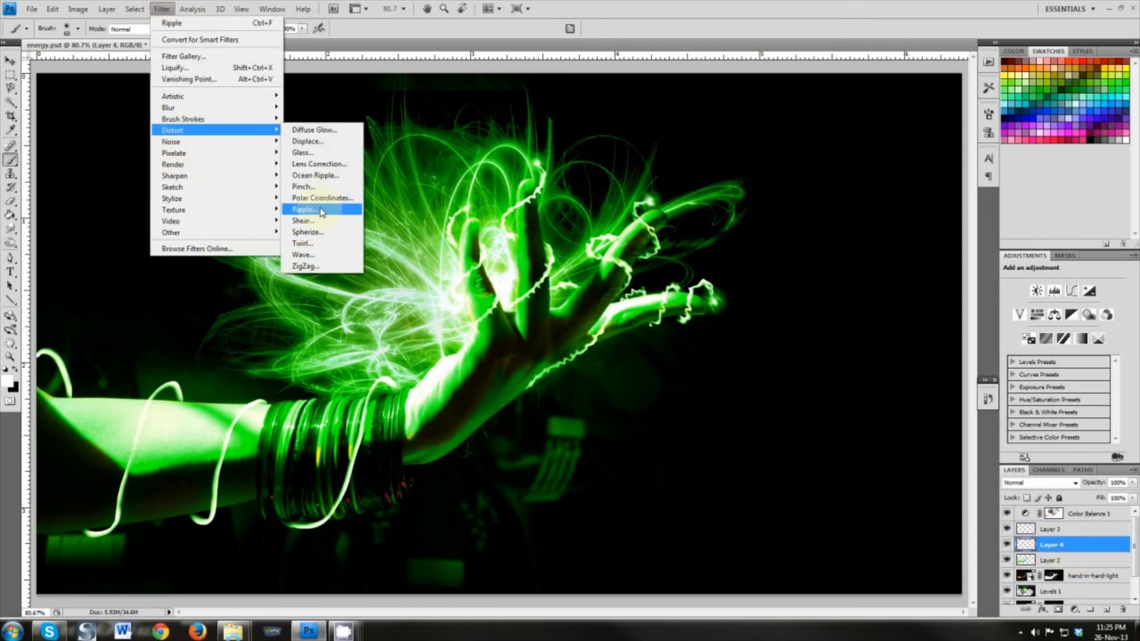
{"action": "left_click", "coordinate": [321, 212]}
{"action": "left_click_drag", "start_coordinate": [557, 322], "coordinate": [574, 323]}
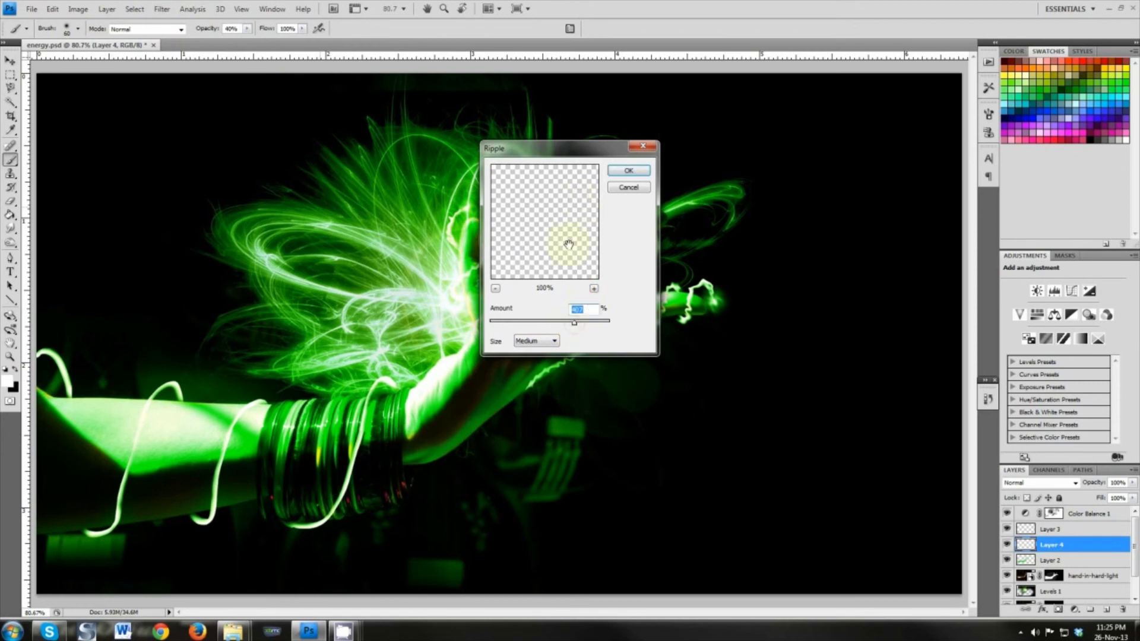
{"action": "left_click", "coordinate": [593, 288]}
{"action": "left_click", "coordinate": [594, 288]}
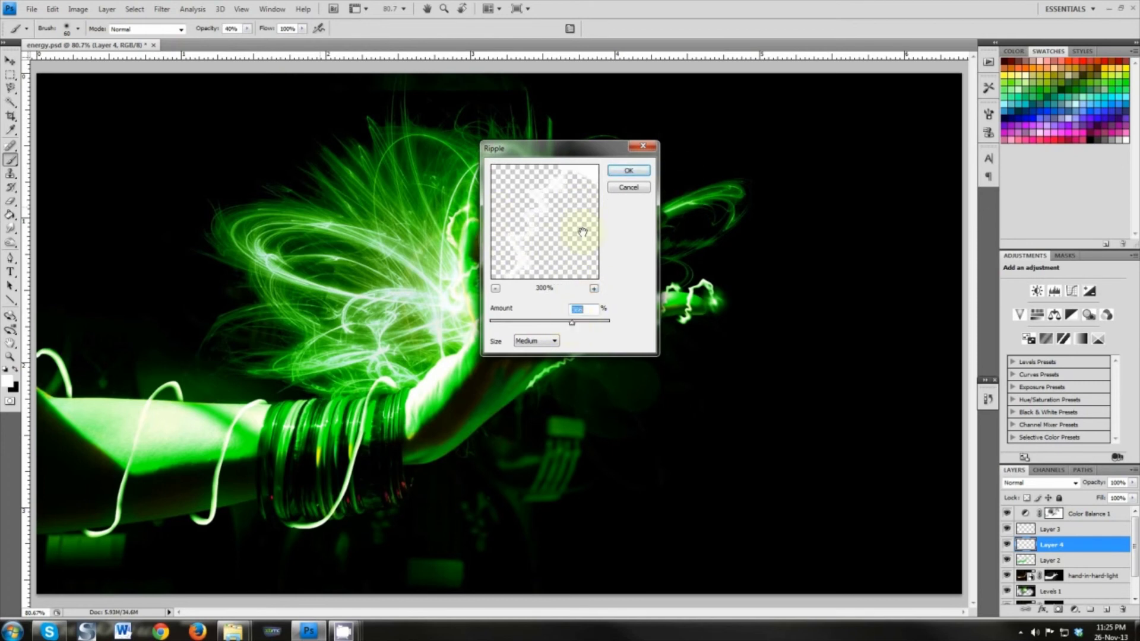
{"action": "left_click", "coordinate": [628, 171]}
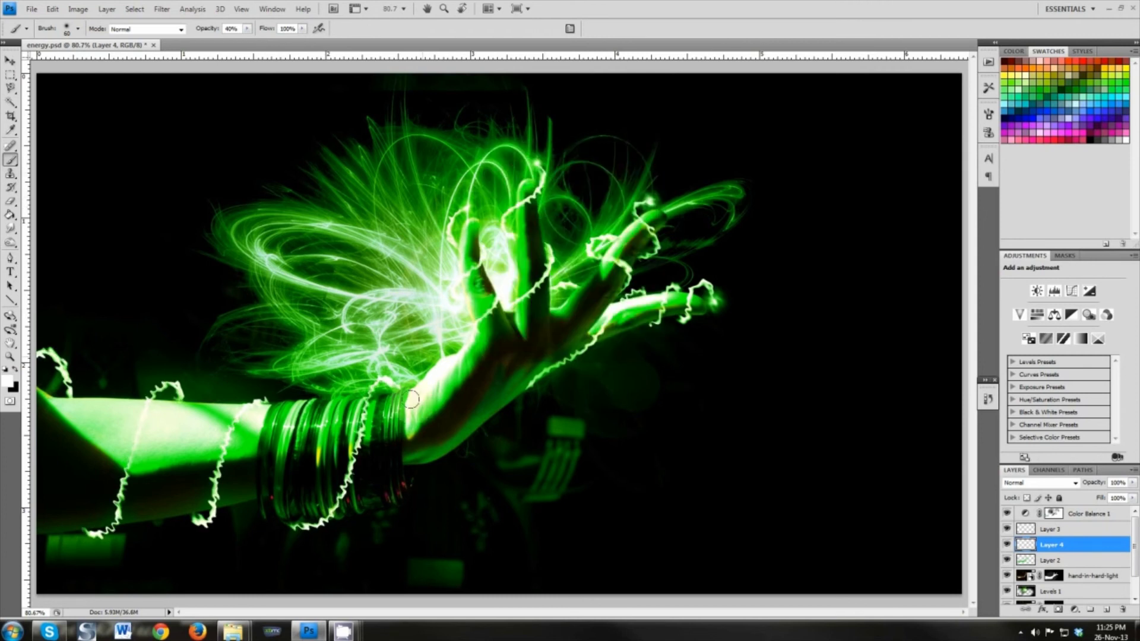
{"action": "scroll", "coordinate": [300, 416], "scroll_direction": "down", "scroll_amount": 2}
{"action": "left_click", "coordinate": [425, 325]}
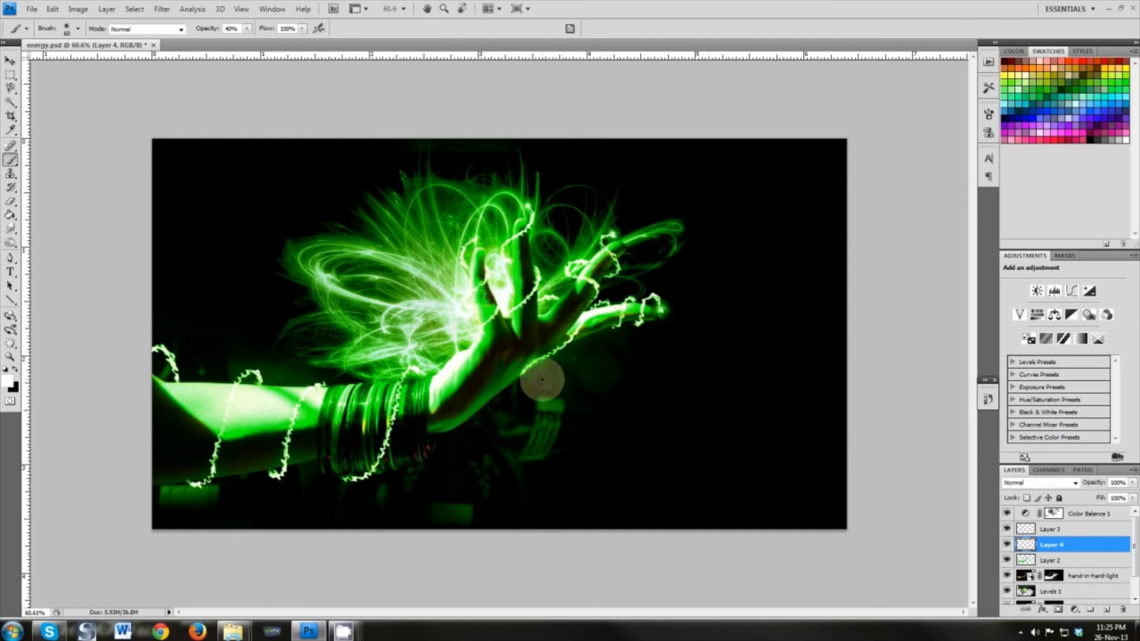
Step: Discard an accidental Levels adjustment and select the Color Balance 1 layer
{"action": "key", "text": "v"}
{"action": "left_click", "coordinate": [1057, 607]}
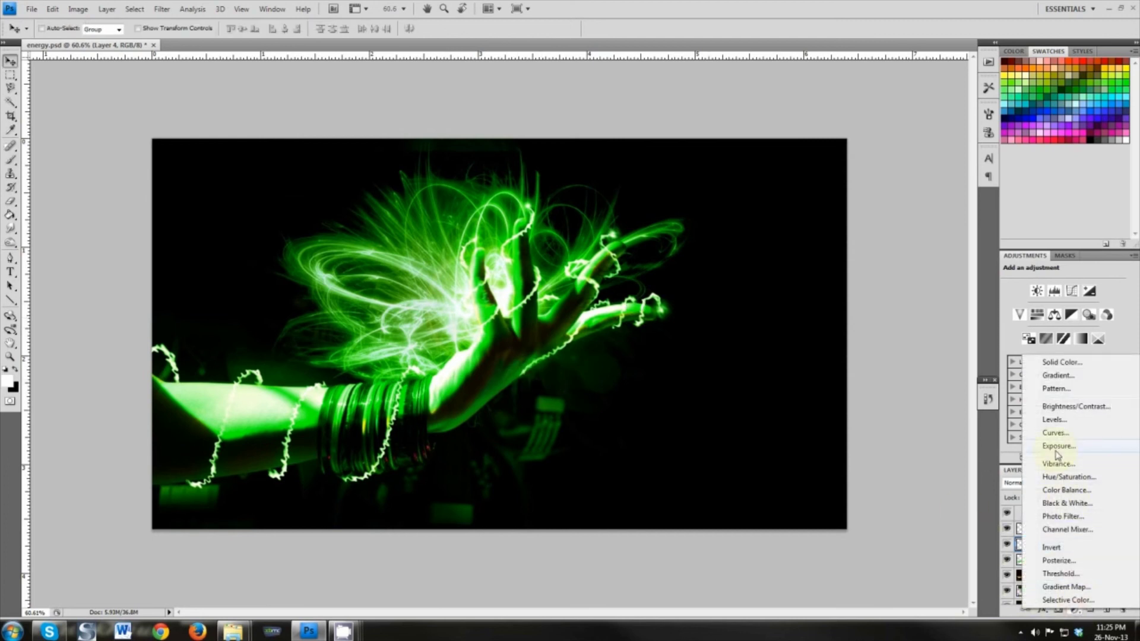
{"action": "left_click", "coordinate": [1047, 421]}
{"action": "key", "text": "ctrl+z"}
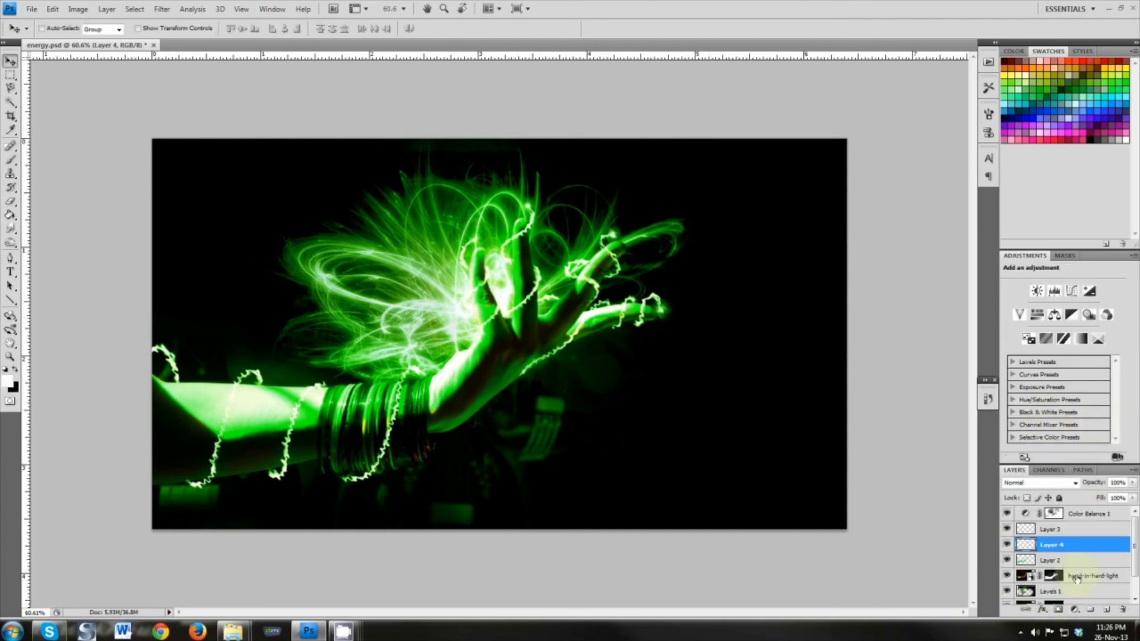
{"action": "left_click", "coordinate": [1089, 514]}
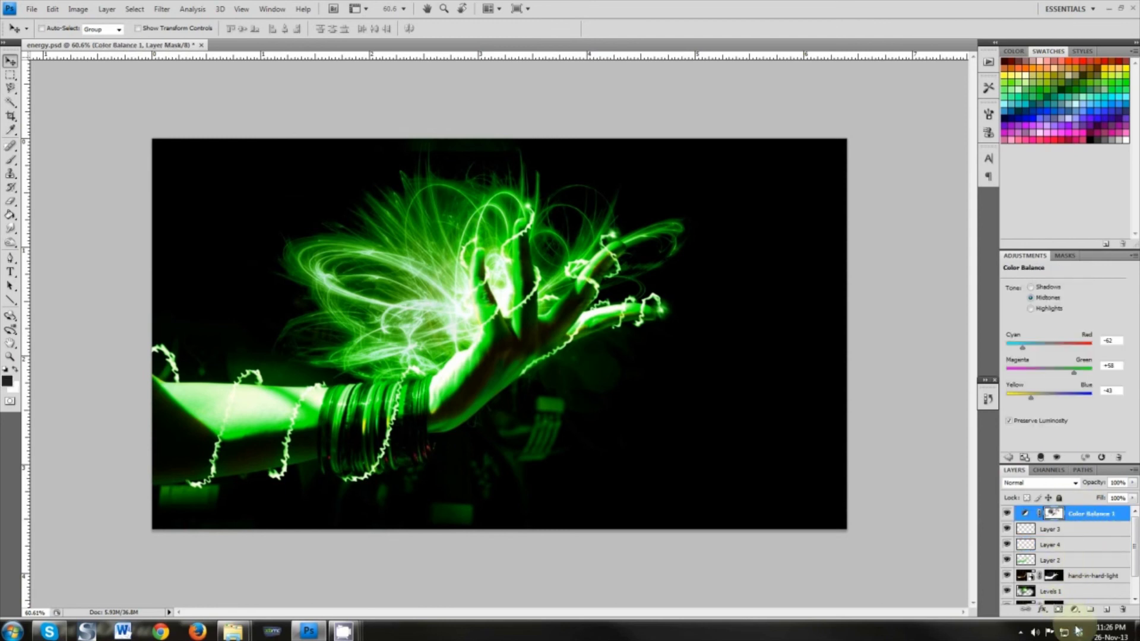
Step: Add a Curves layer above it, moving points 71→45 and 176→161 for an S-curve
{"action": "left_click", "coordinate": [1075, 609]}
{"action": "left_click", "coordinate": [1055, 433]}
{"action": "left_click_drag", "start_coordinate": [1052, 371], "coordinate": [1053, 381]}
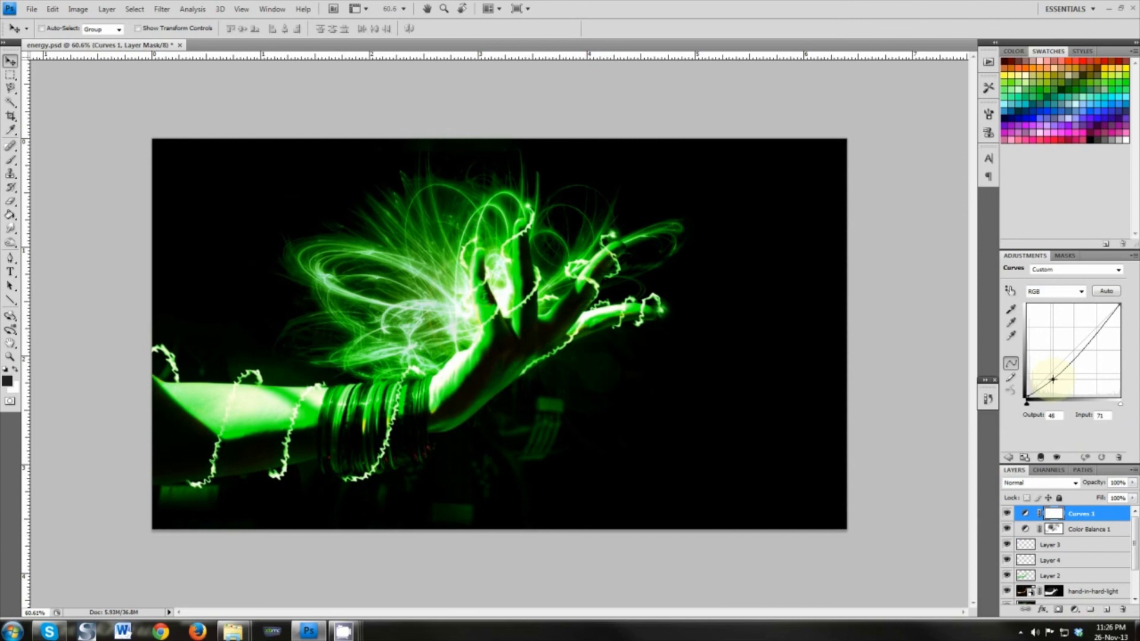
{"action": "left_click_drag", "start_coordinate": [1085, 344], "coordinate": [1092, 338]}
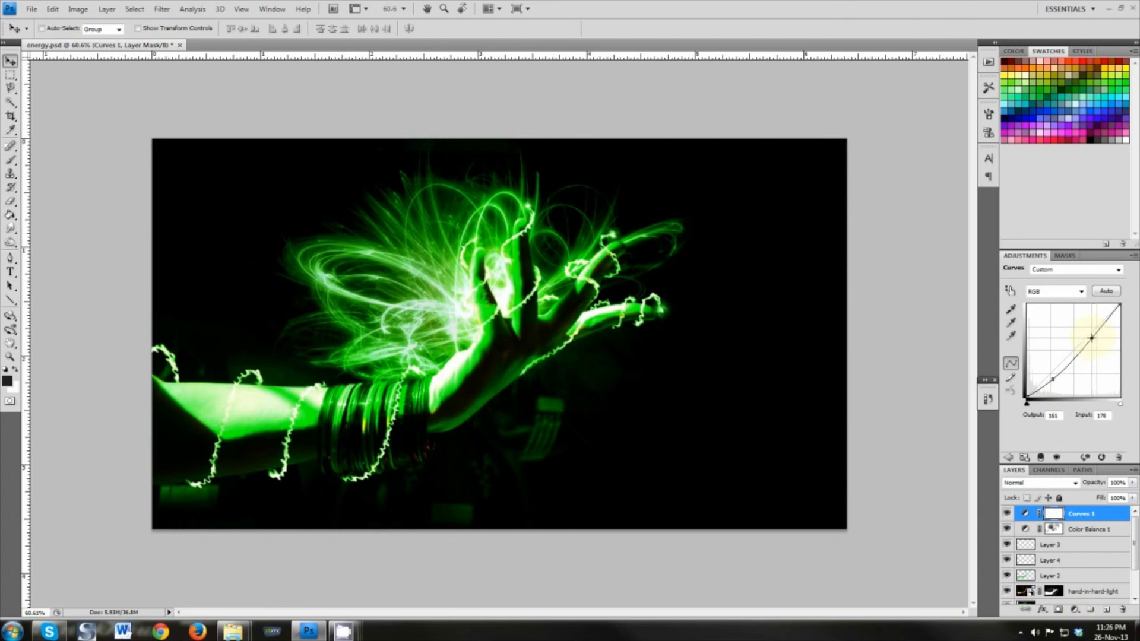